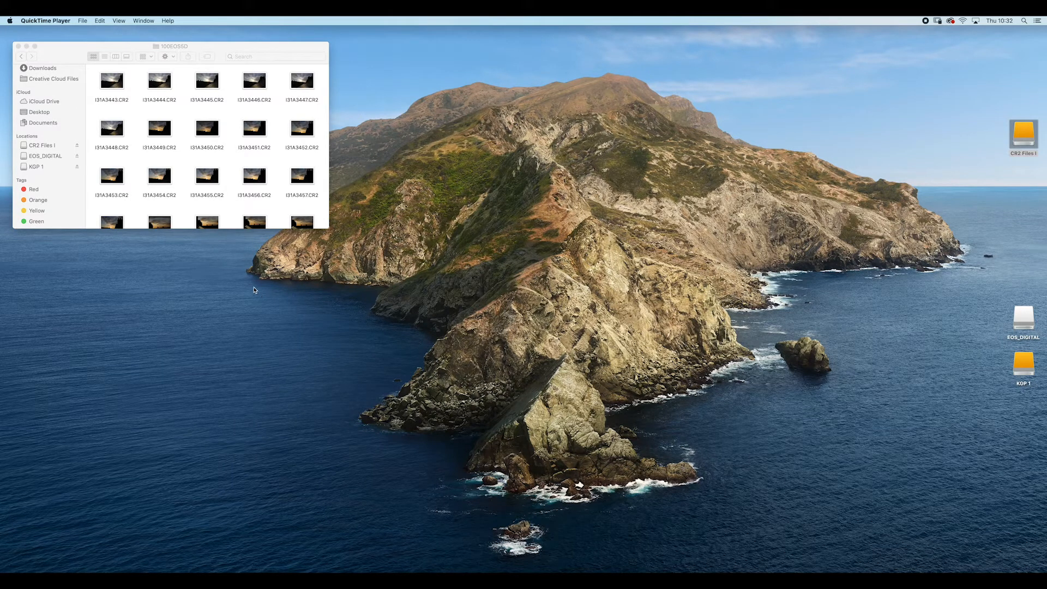
Select all the CR2 photos in the memory card's folder and open the CR2 Files I drive beside it
{"action": "left_click_drag", "start_coordinate": [61, 46], "coordinate": [73, 47]}
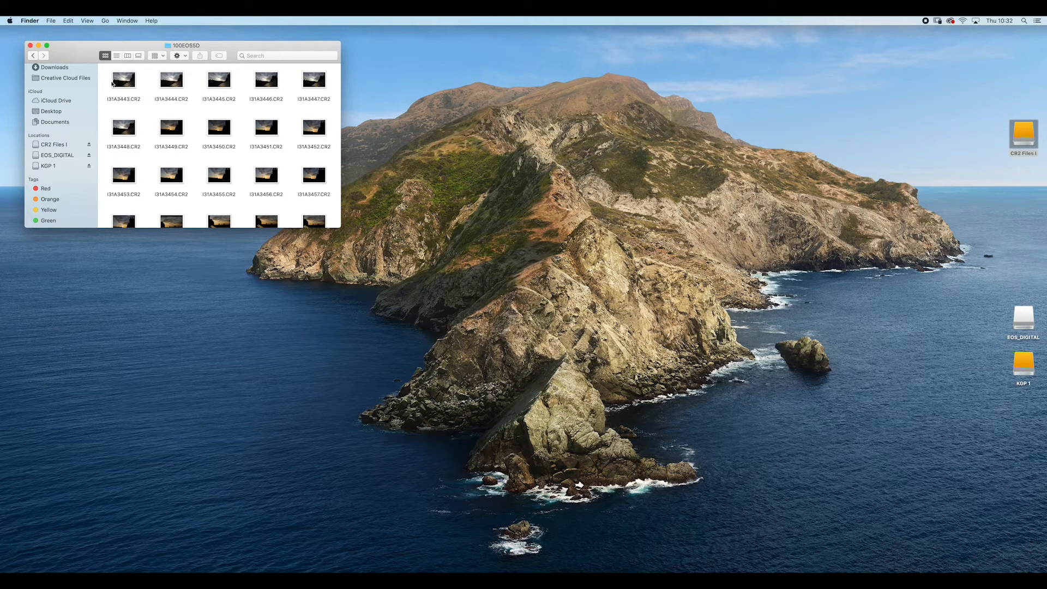
{"action": "key", "text": "super+a"}
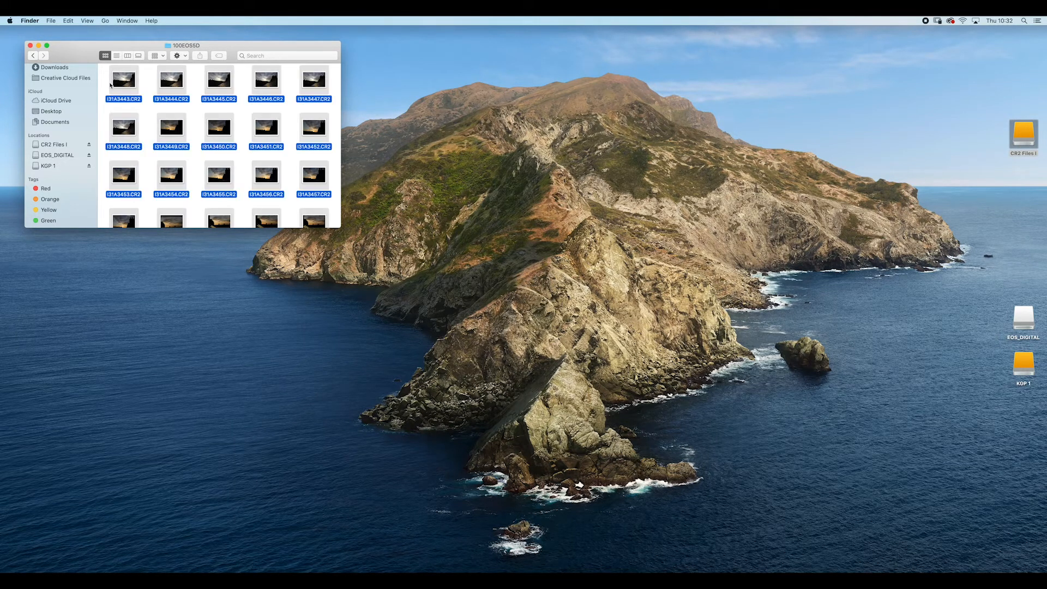
{"action": "double_click", "coordinate": [1022, 136]}
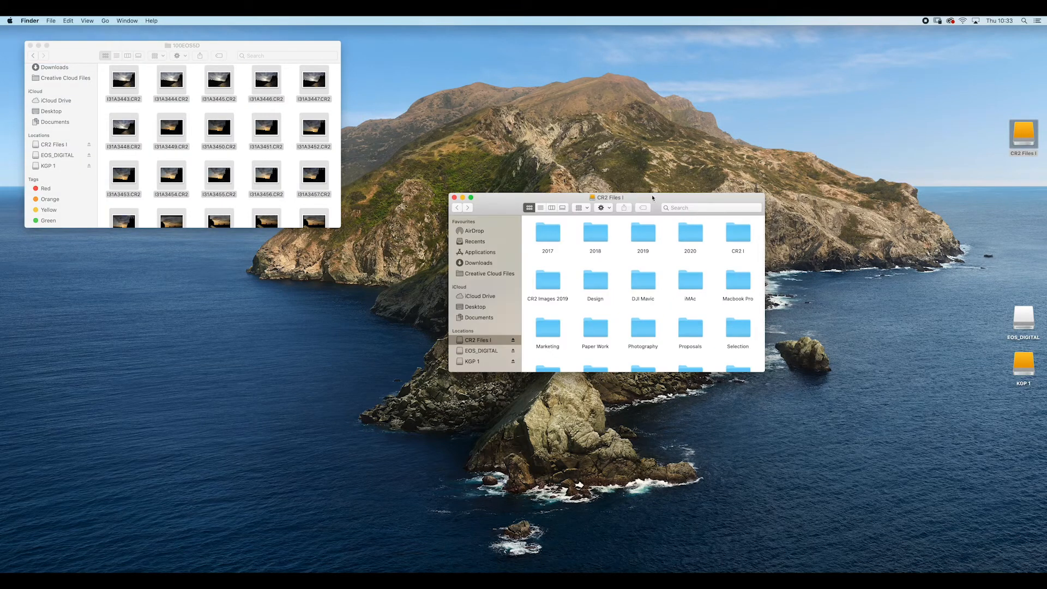
{"action": "left_click_drag", "start_coordinate": [652, 198], "coordinate": [685, 113]}
Open the April folder inside the drive's 2020 folder
{"action": "left_click", "coordinate": [581, 148]}
{"action": "left_click", "coordinate": [630, 154]}
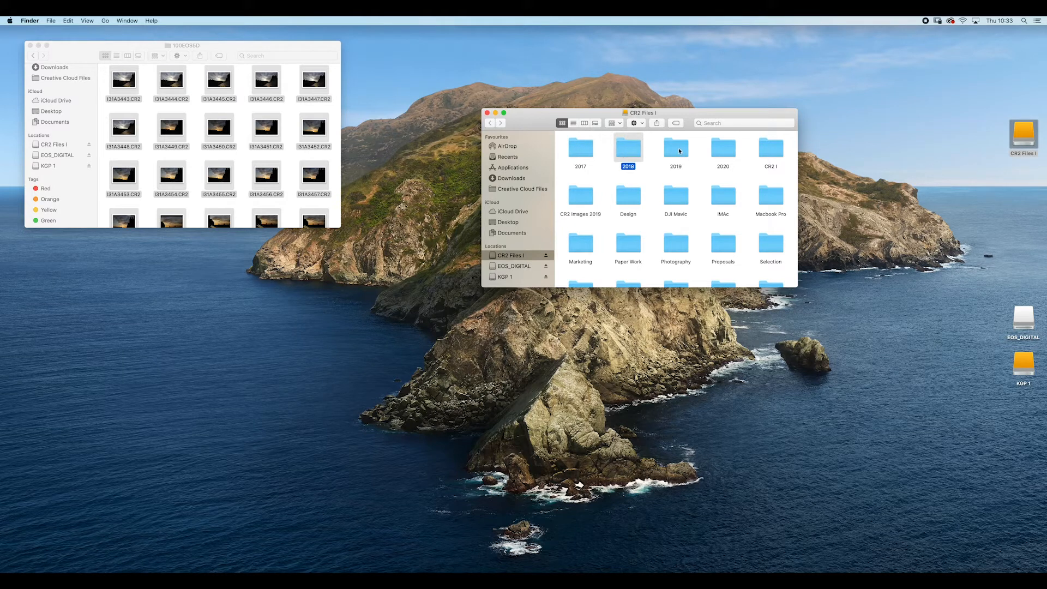
{"action": "left_click", "coordinate": [679, 150]}
{"action": "left_click", "coordinate": [721, 152]}
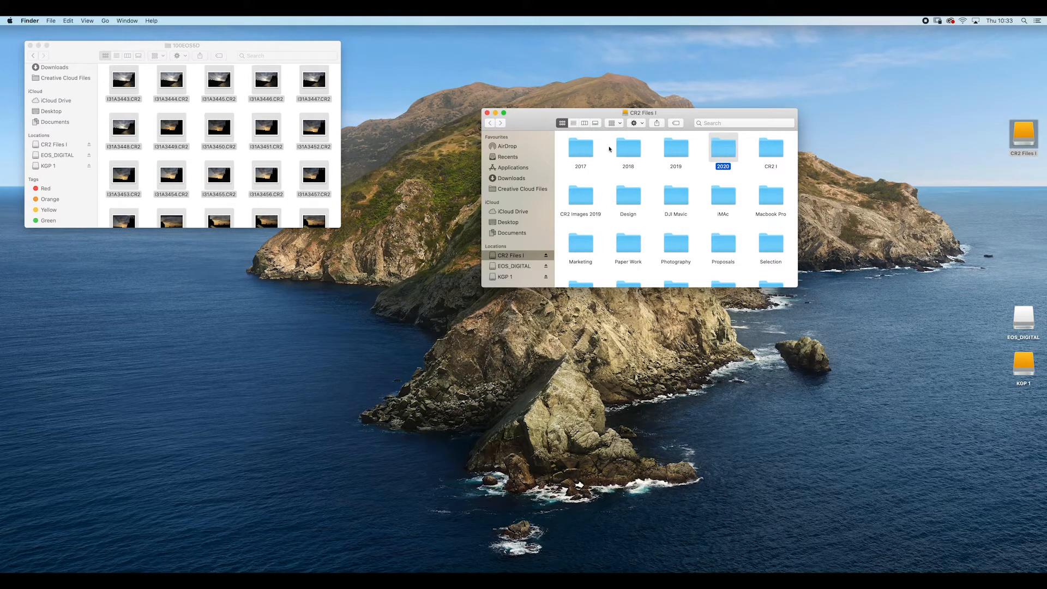
{"action": "double_click", "coordinate": [726, 151]}
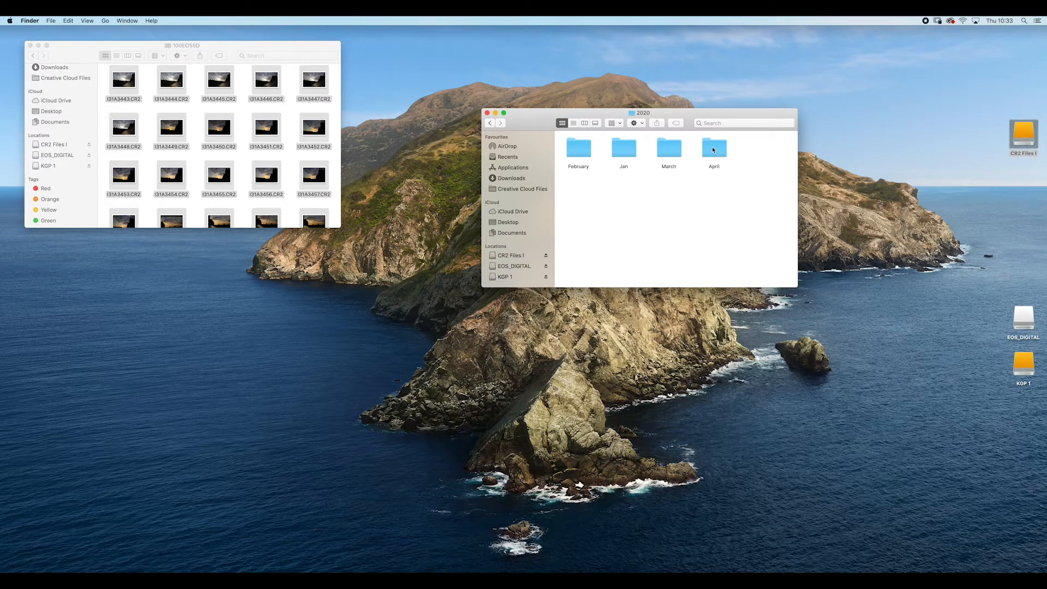
{"action": "double_click", "coordinate": [714, 151]}
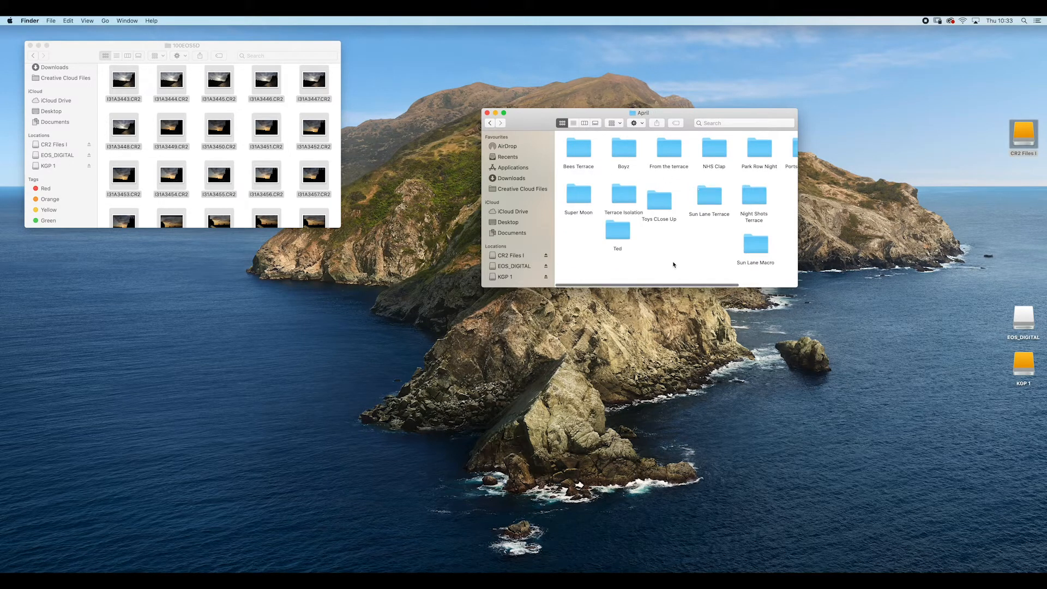
Create a folder named Terrace Sunset in April and copy the selected memory card photos into it
{"action": "right_click", "coordinate": [681, 245]}
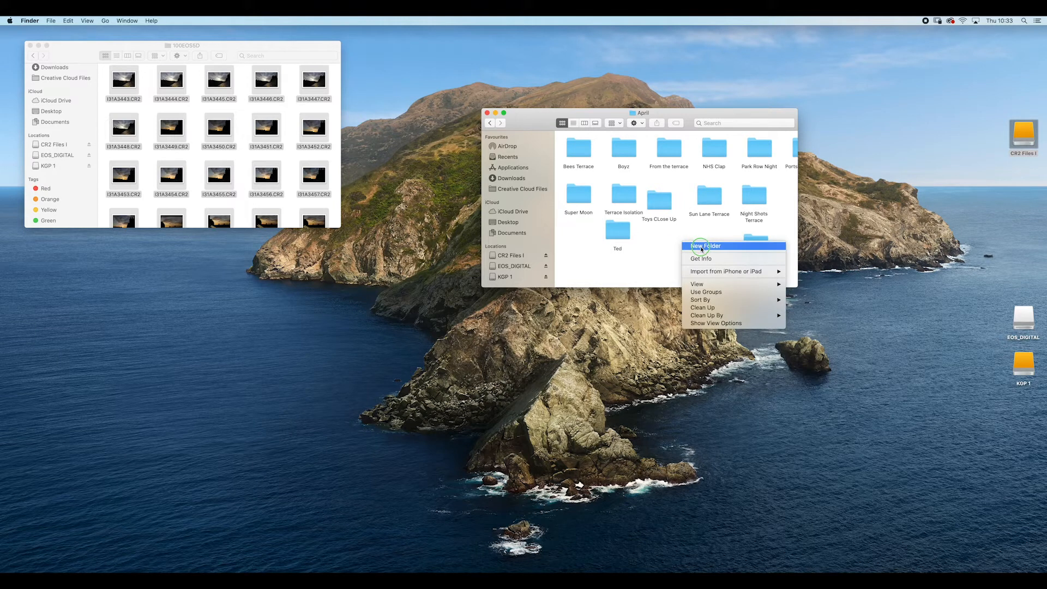
{"action": "left_click", "coordinate": [704, 246]}
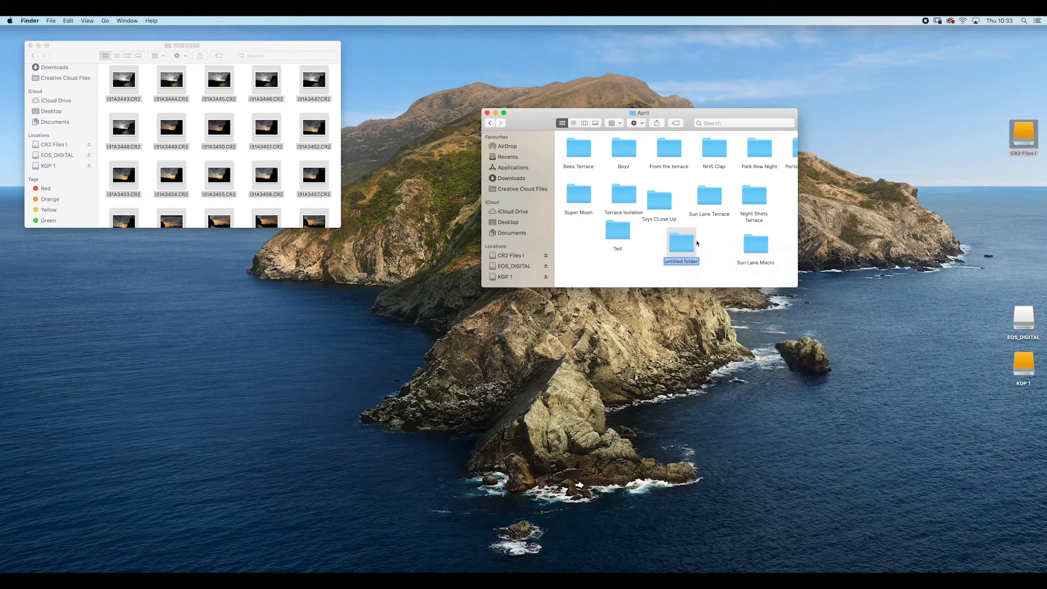
{"action": "type", "text": "Terrace Sunset"}
{"action": "key", "text": "Return"}
{"action": "double_click", "coordinate": [689, 245]}
{"action": "left_click_drag", "start_coordinate": [125, 82], "coordinate": [574, 172]}
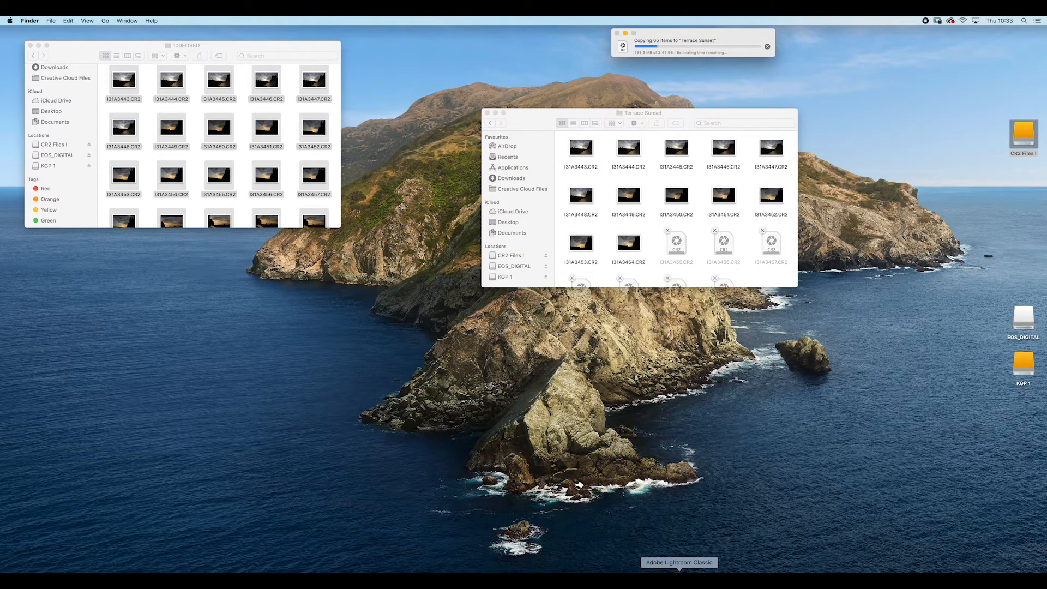
Switch to Lightroom Classic, show the Library module, and check the photo copy's progress in Finder
{"action": "left_click", "coordinate": [679, 581]}
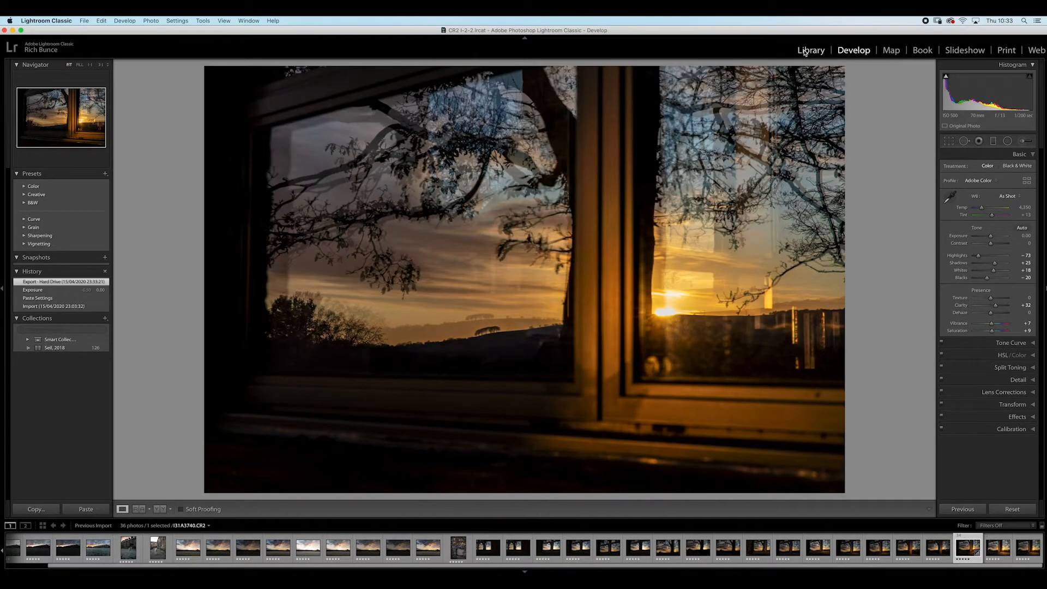
{"action": "left_click", "coordinate": [804, 51]}
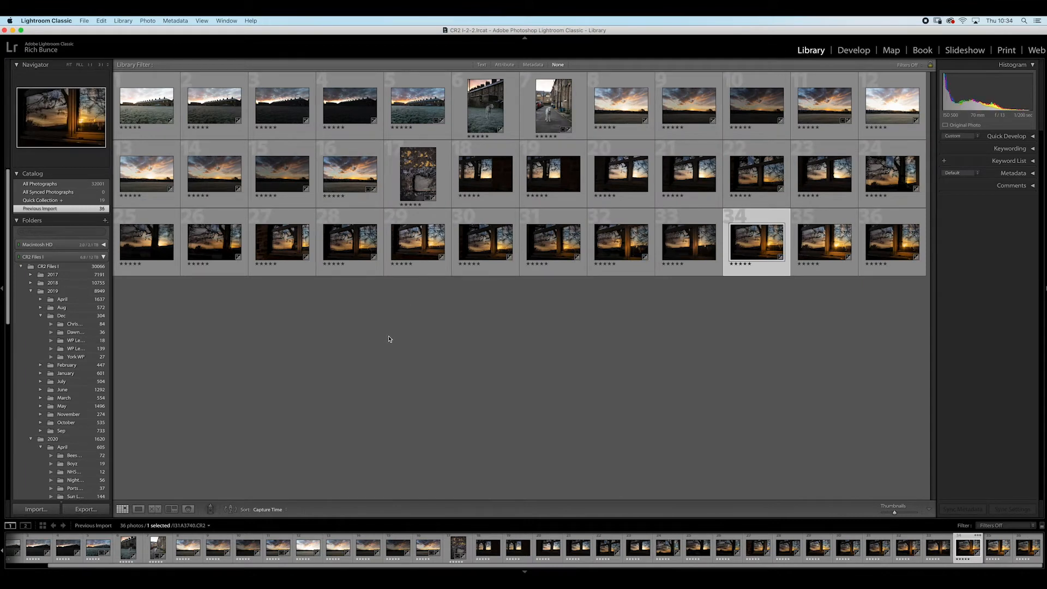
{"action": "left_click", "coordinate": [64, 572]}
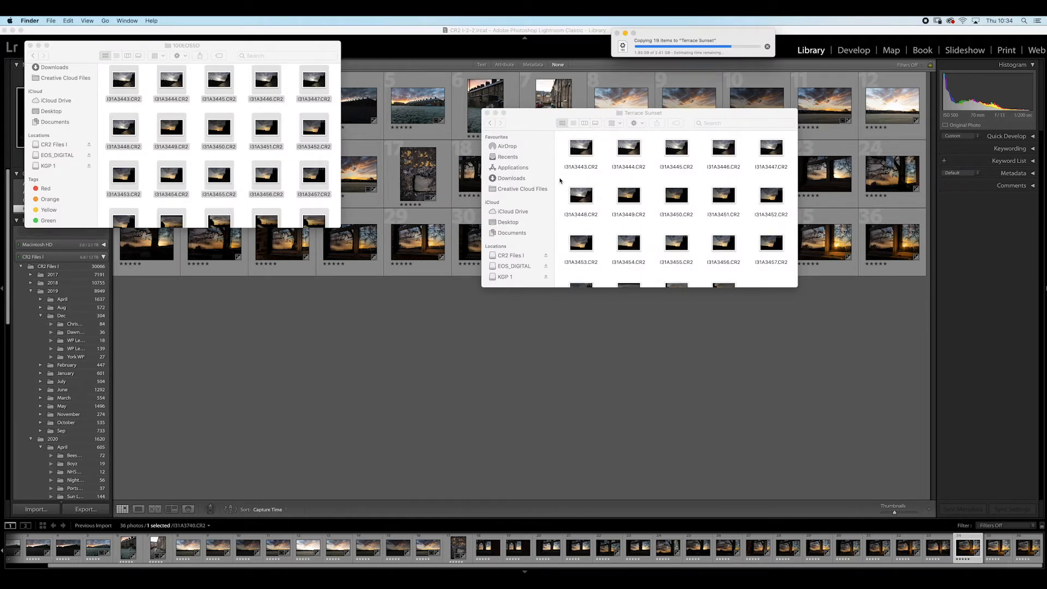
{"action": "left_click", "coordinate": [406, 32]}
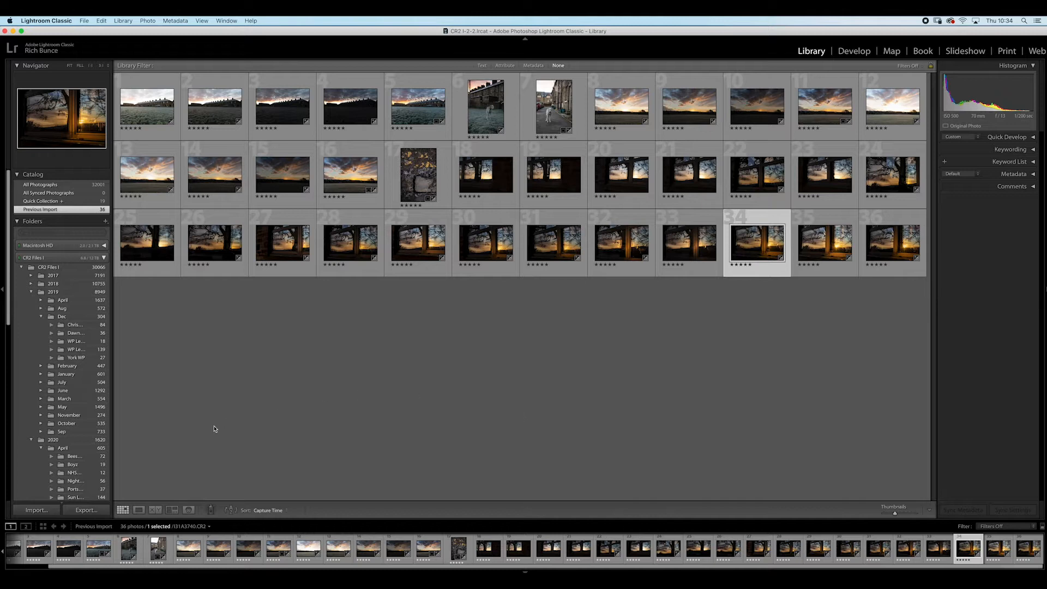
Start a photo import in Lightroom Classic and check in Finder that the copy to Terrace Sunset is complete
{"action": "left_click", "coordinate": [35, 510]}
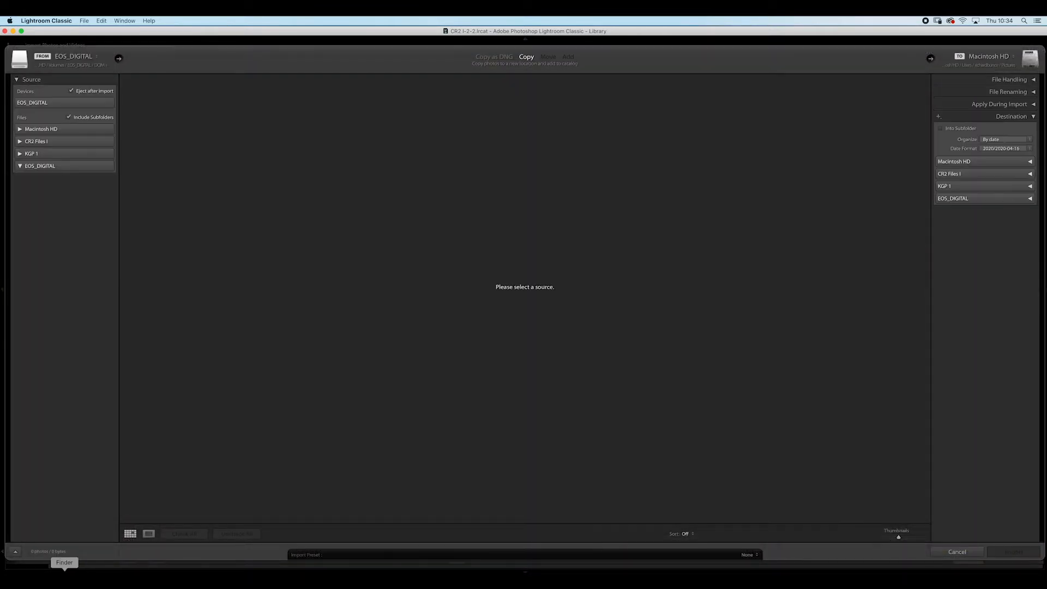
{"action": "left_click", "coordinate": [64, 575]}
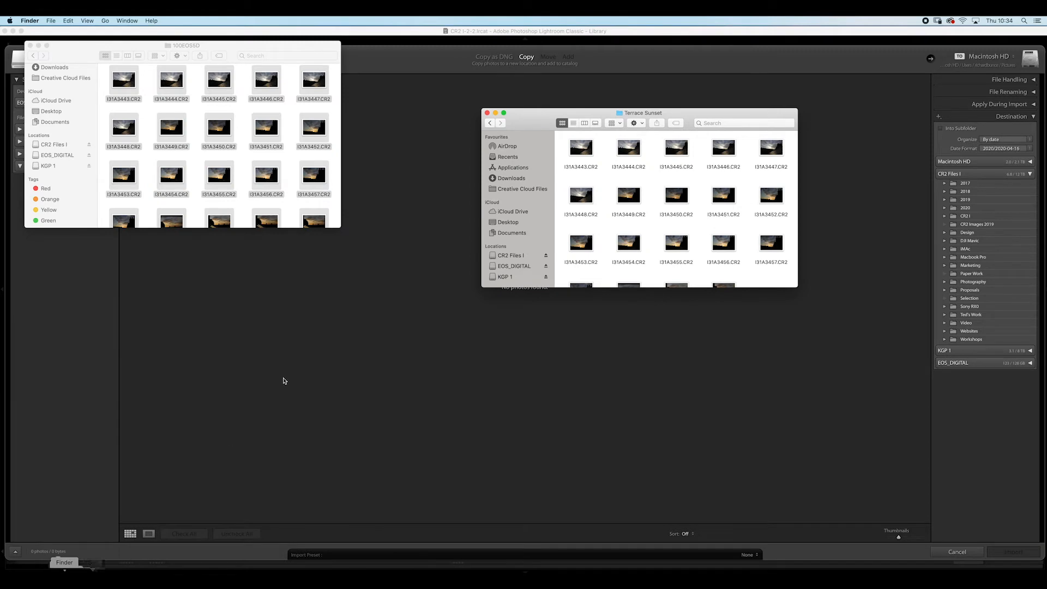
{"action": "left_click", "coordinate": [381, 59]}
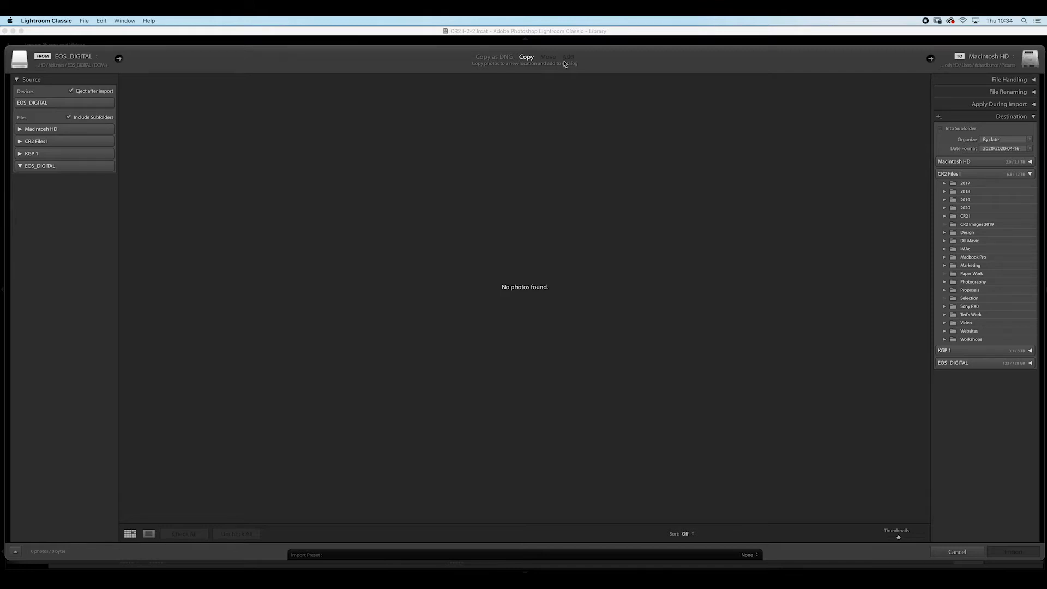
Import all photos from 2020 > April > Terrace Sunset on CR2 Files I, adding them to the catalog without moving them
{"action": "left_click", "coordinate": [21, 143]}
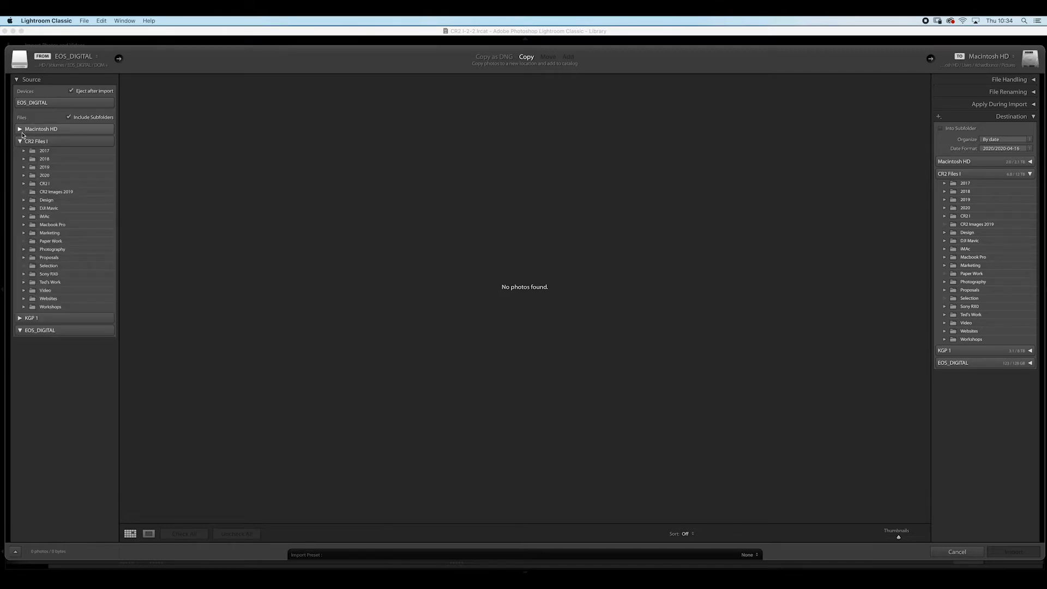
{"action": "left_click", "coordinate": [23, 176]}
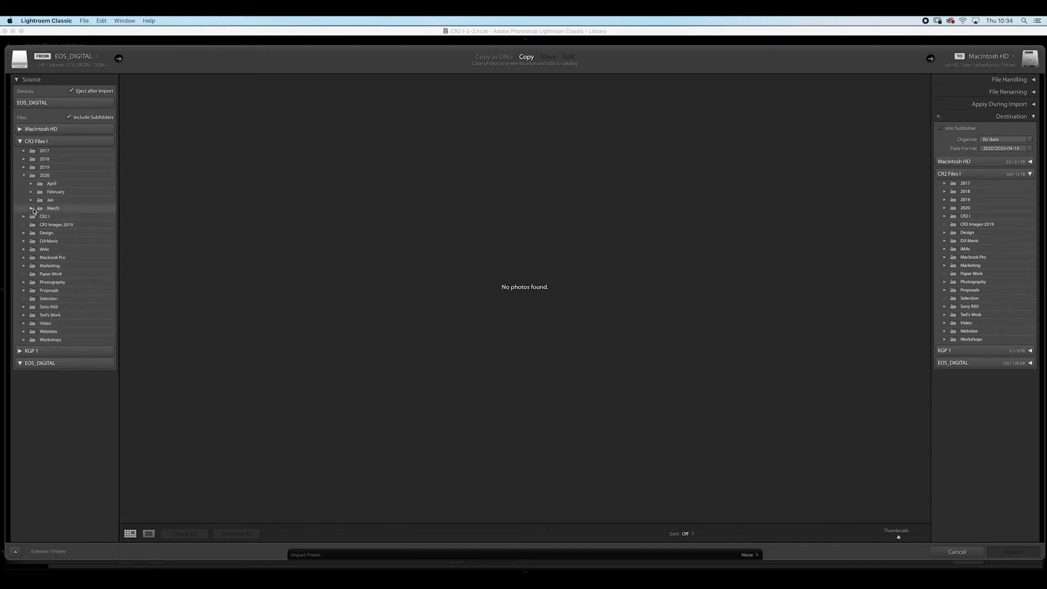
{"action": "left_click", "coordinate": [31, 184]}
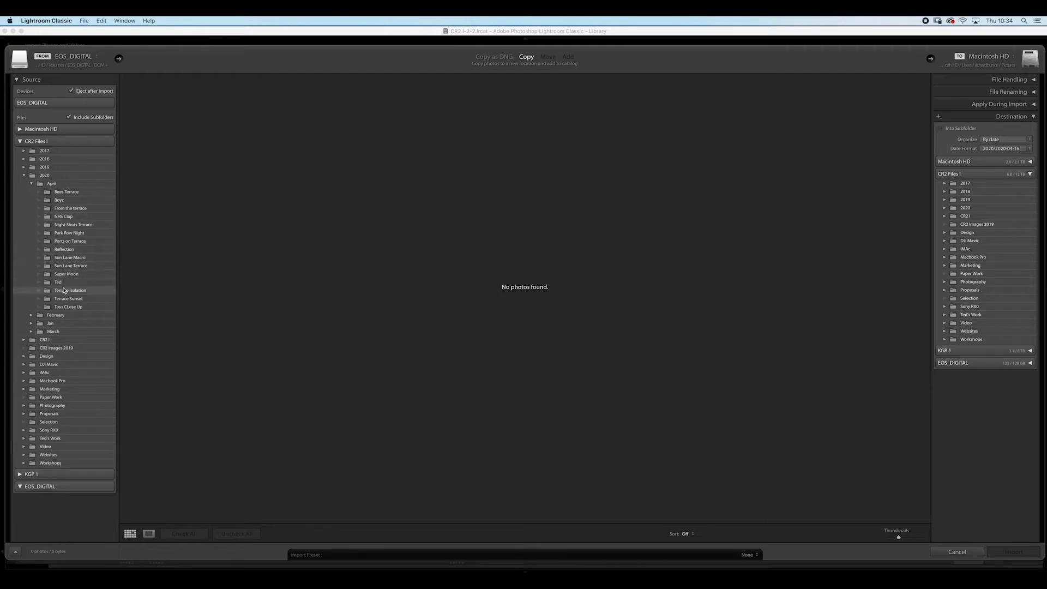
{"action": "left_click", "coordinate": [63, 298]}
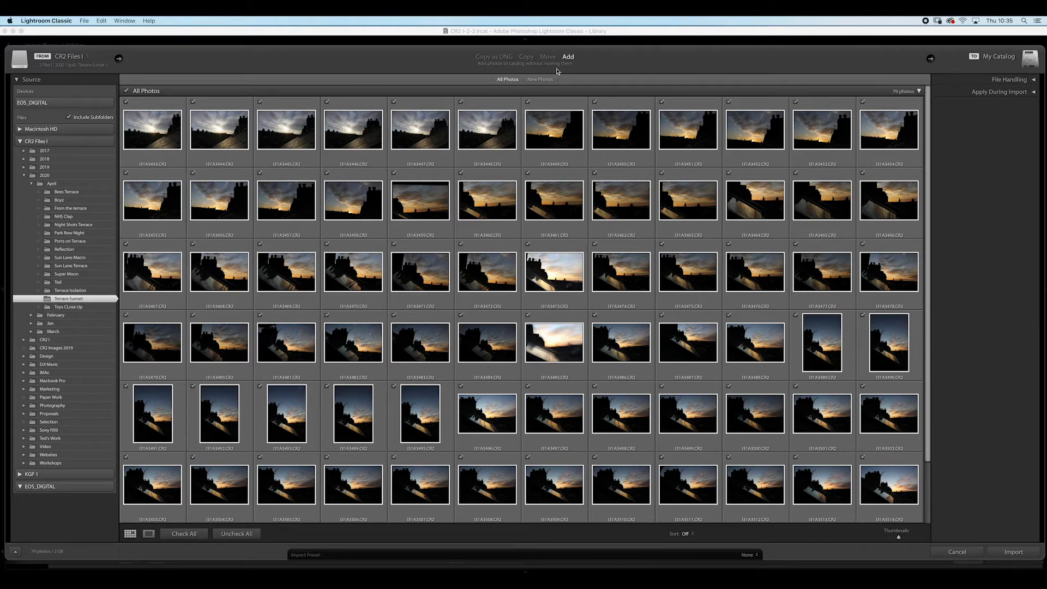
{"action": "left_click", "coordinate": [1013, 551]}
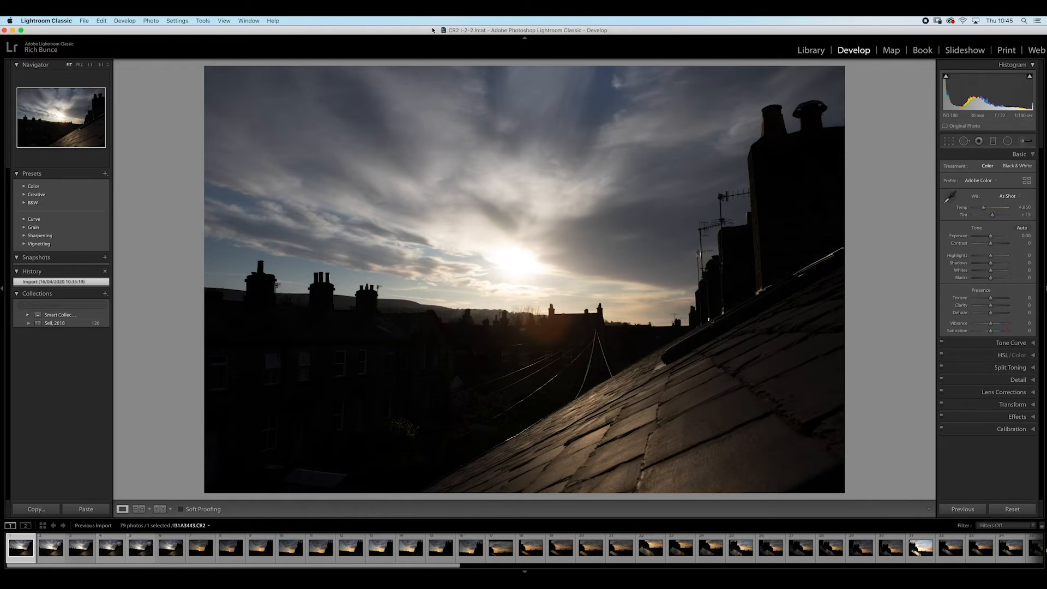
Hide the side panels around the photo and bring them back
{"action": "key", "text": "Tab"}
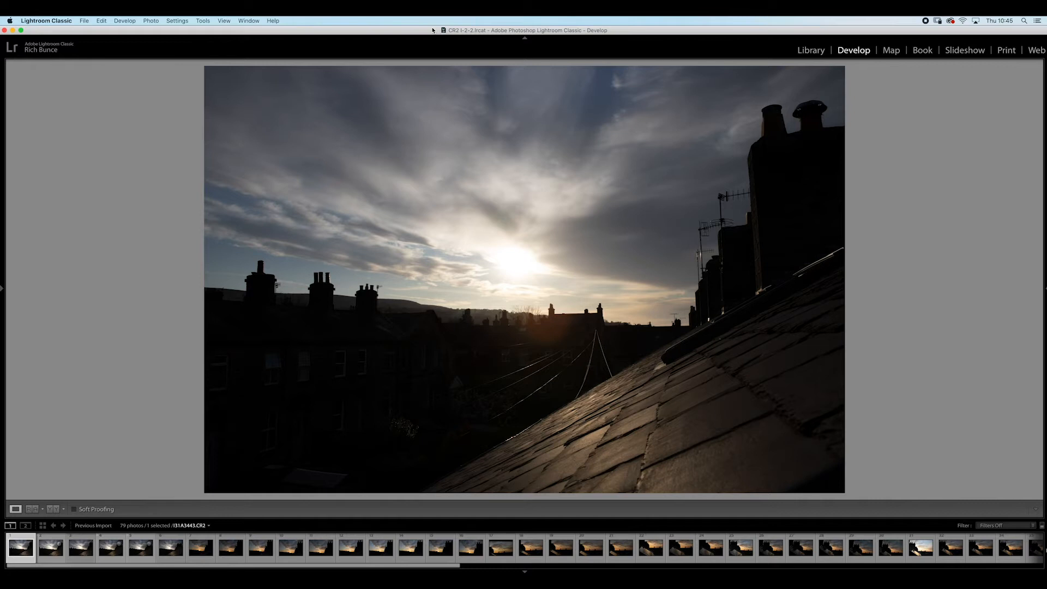
{"action": "key", "text": "Tab"}
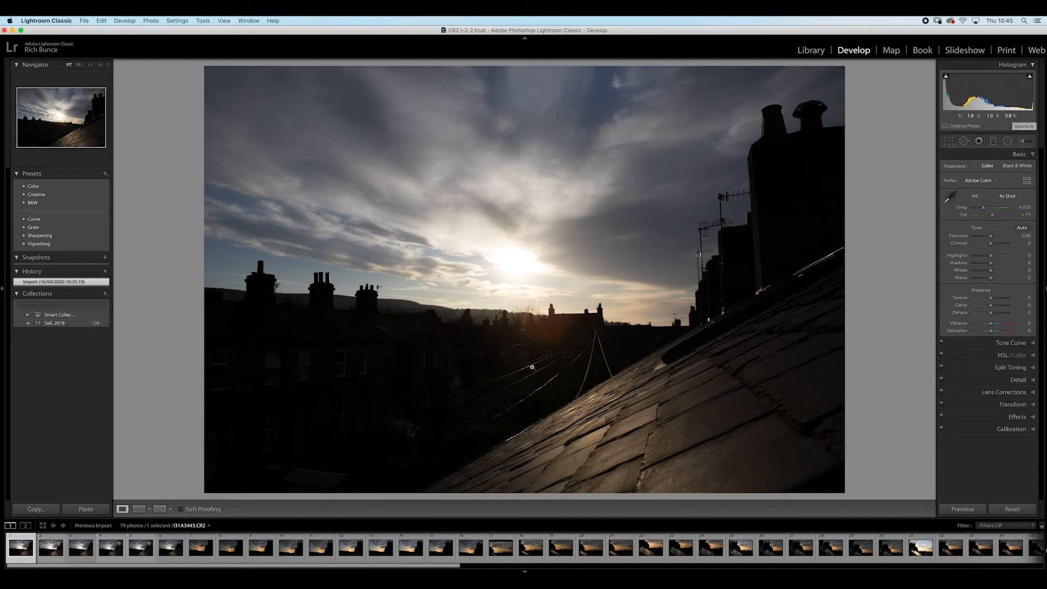
Flag the second imported photo, I31A3444.CR2, as rejected
{"action": "left_click", "coordinate": [54, 547]}
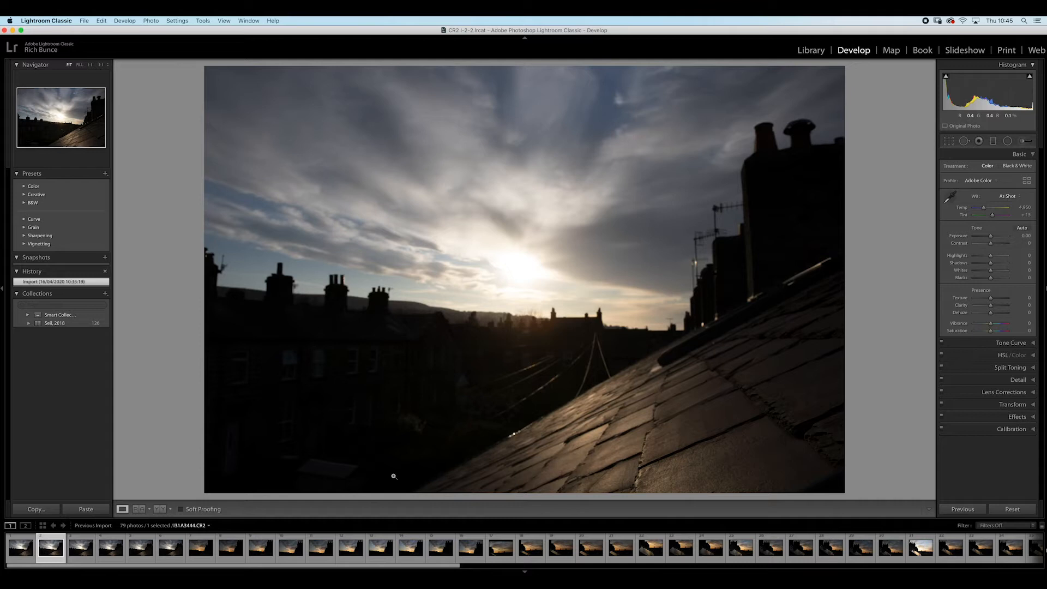
{"action": "key", "text": "x"}
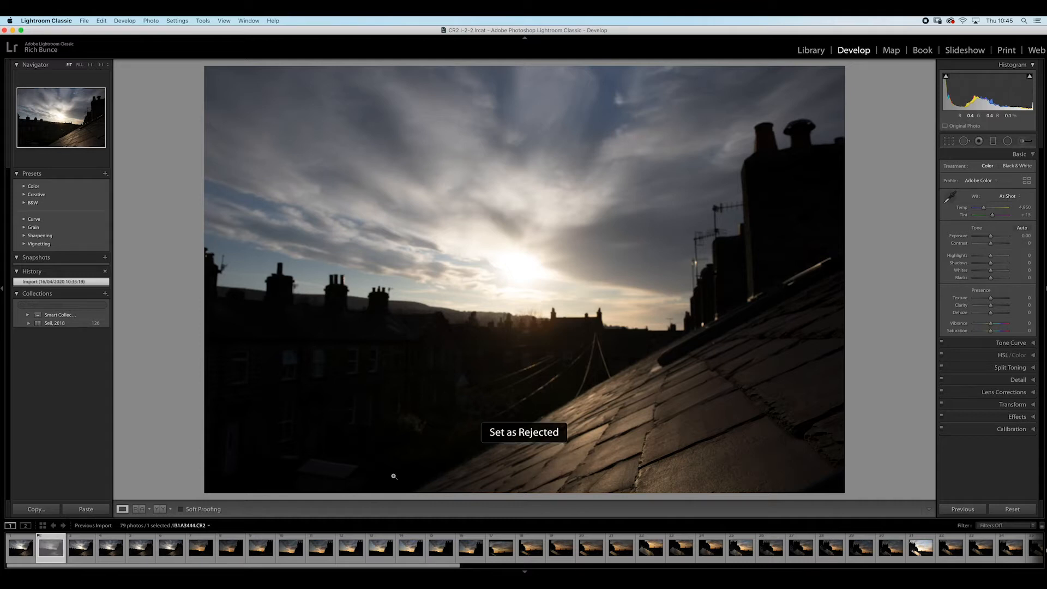
Examine the following sunset photos one by one, from I31A3445.CR2 to I31A3457.CR2, to judge which are worth keeping
{"action": "key", "text": "Right"}
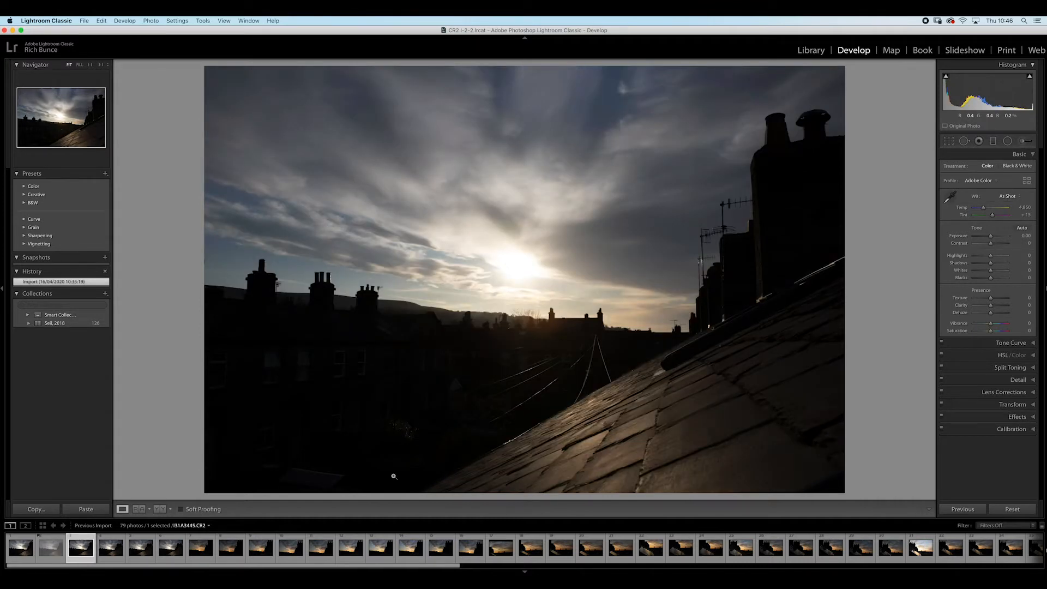
{"action": "key", "text": "Right"}
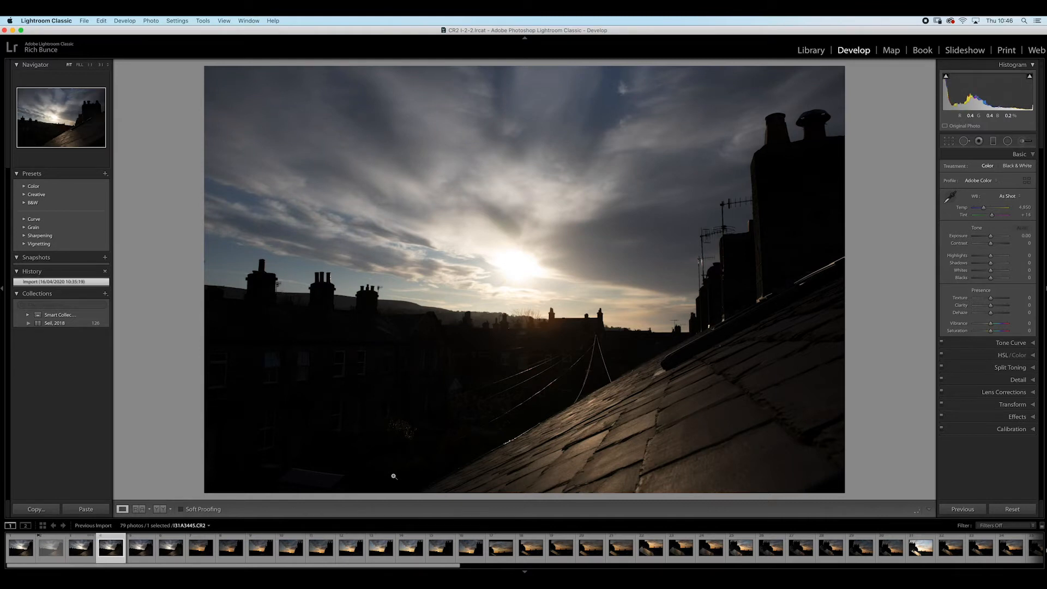
{"action": "key", "text": "Right"}
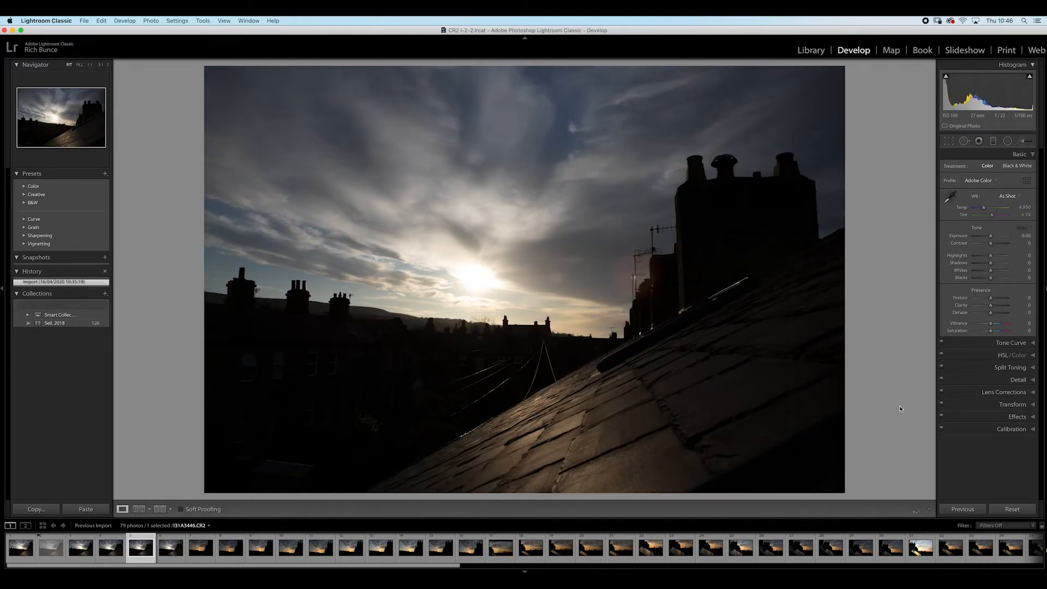
{"action": "key", "text": "Right"}
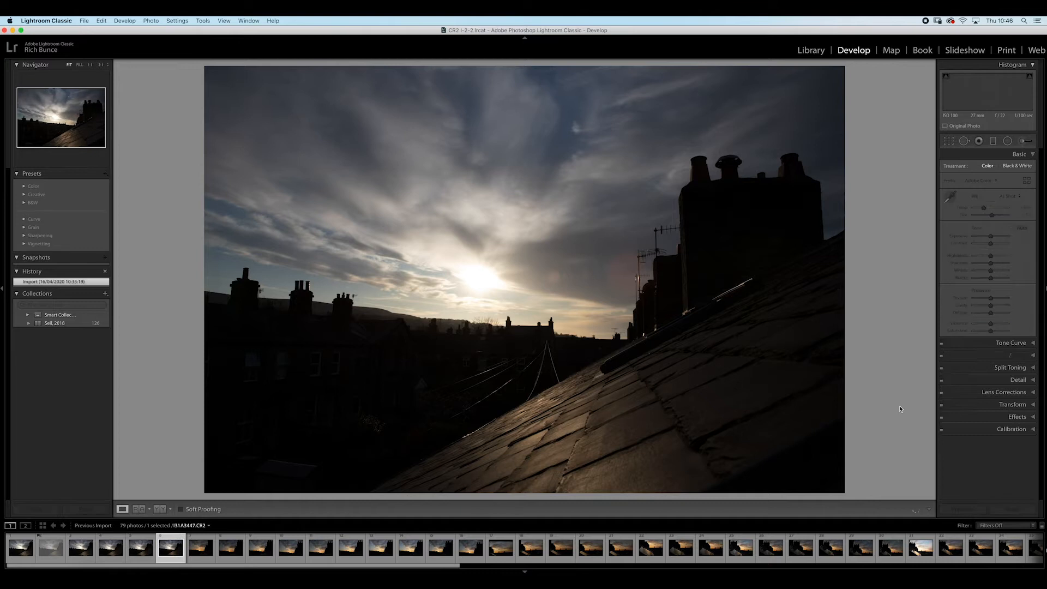
{"action": "key", "text": "Right"}
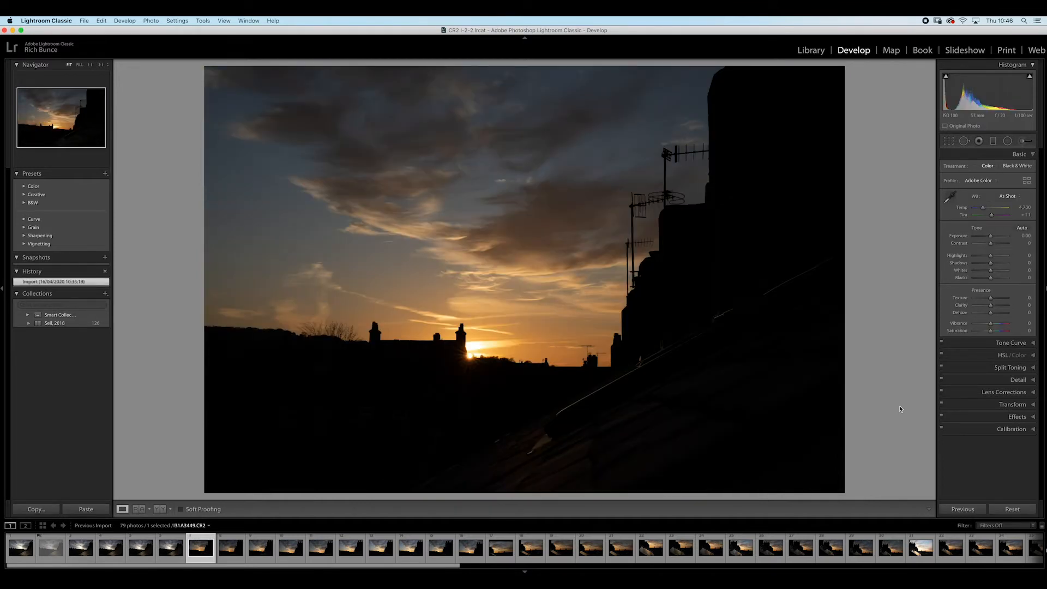
{"action": "key", "text": "Right"}
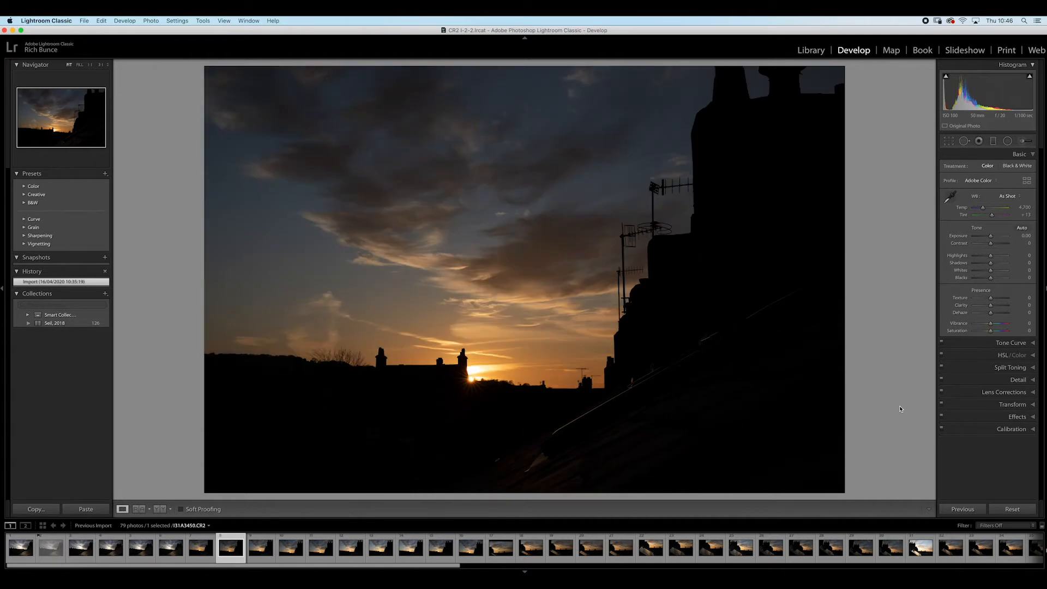
{"action": "key", "text": "Right"}
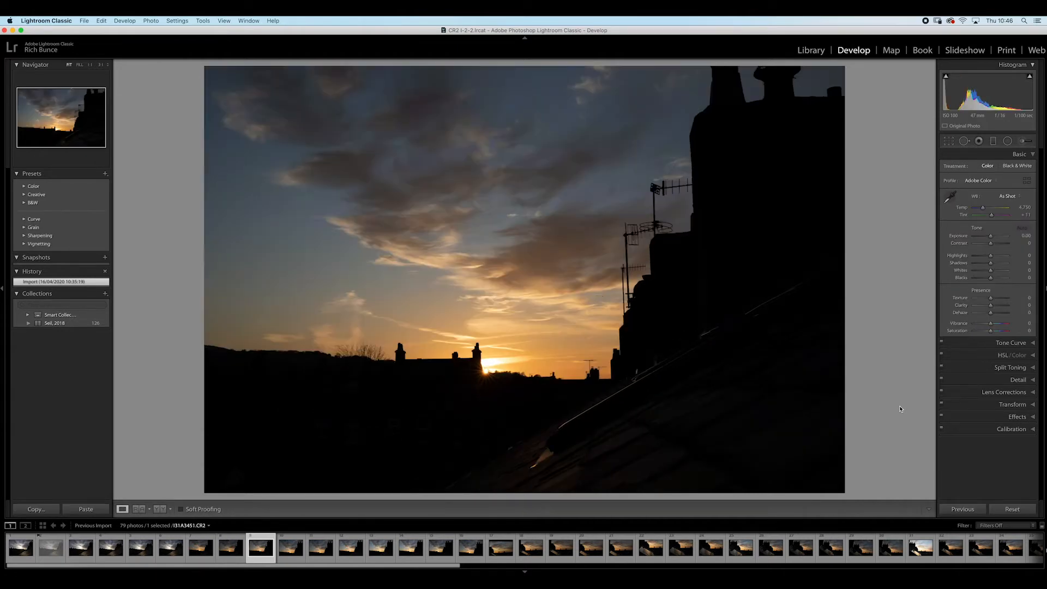
{"action": "key", "text": "Right"}
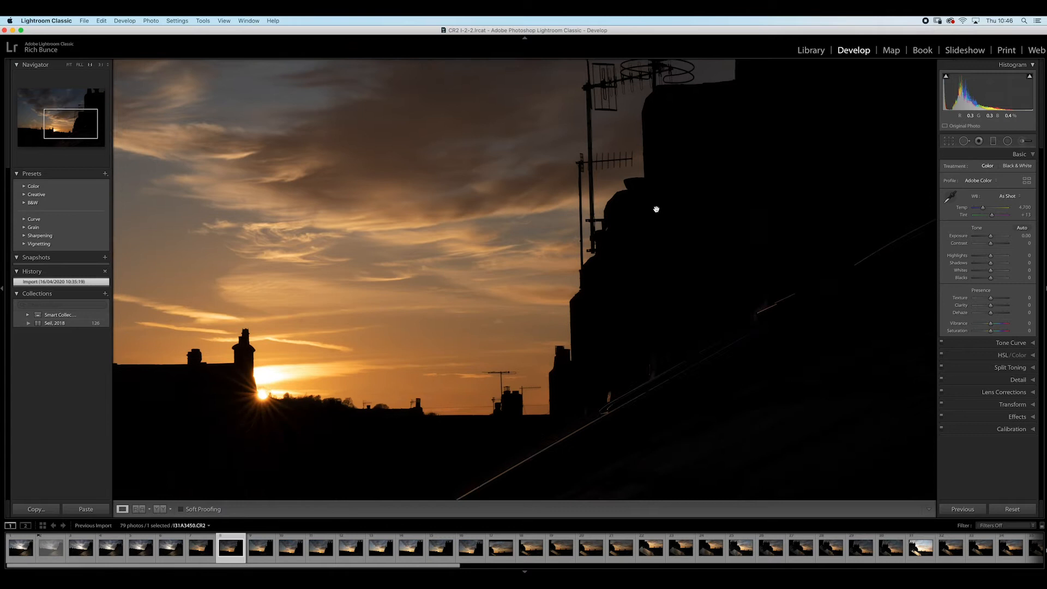
{"action": "key", "text": "Right"}
{"action": "key", "text": "Right"}
{"action": "key", "text": "Right"}
{"action": "key", "text": "Right"}
{"action": "key", "text": "Right"}
{"action": "key", "text": "Right"}
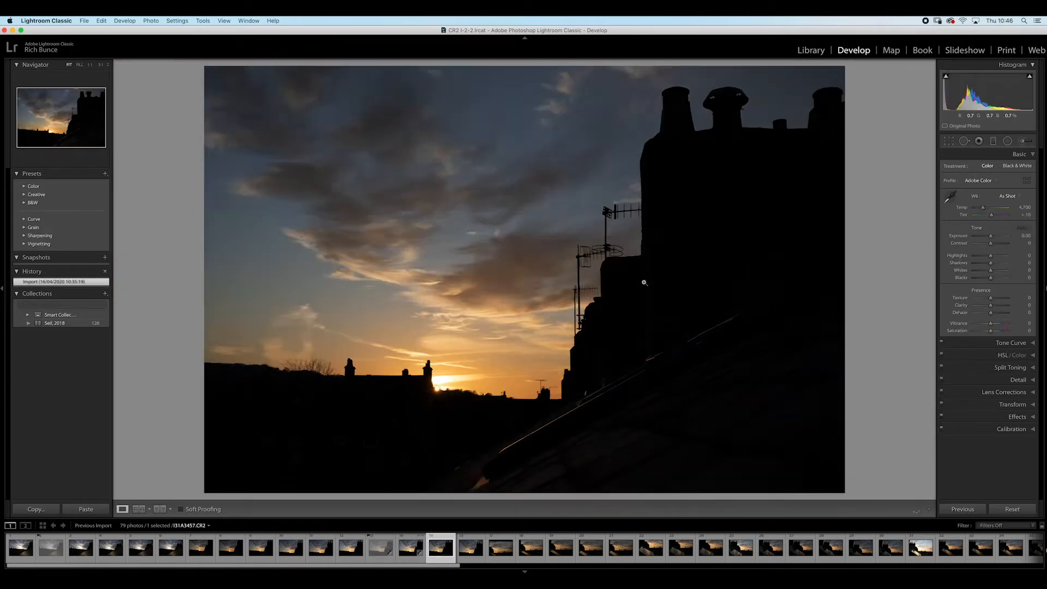
Review the photos from I31A3457.CR2 to I31A3463.CR2, zooming in to check detail, and flag I31A3457.CR2 and I31A3459.CR2 as rejected
{"action": "key", "text": "Right"}
{"action": "key", "text": "Right"}
{"action": "key", "text": "Right"}
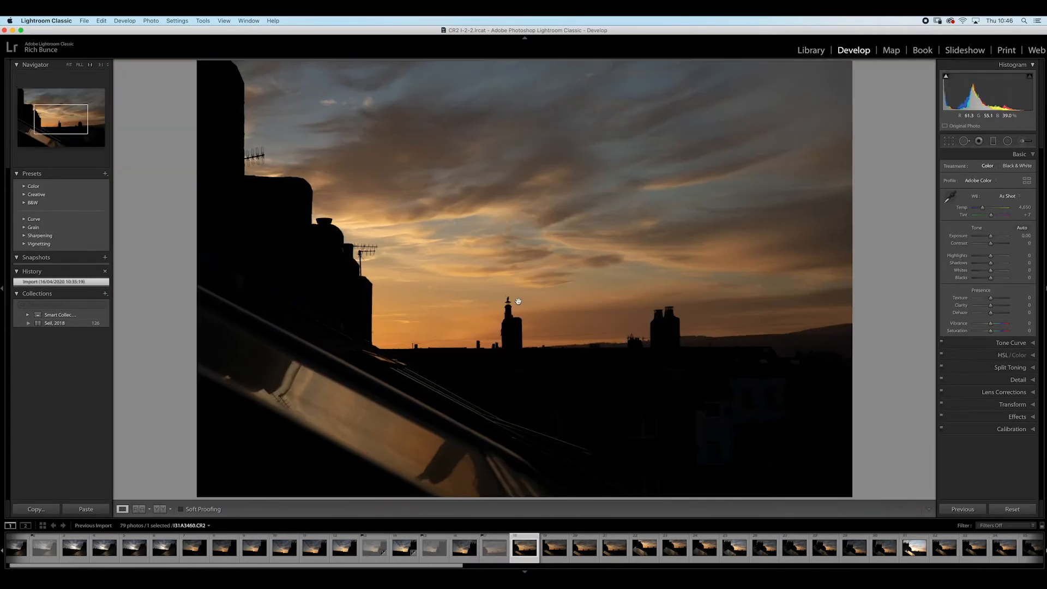
{"action": "key", "text": "Right"}
{"action": "left_click", "coordinate": [500, 315]}
{"action": "key", "text": "Right"}
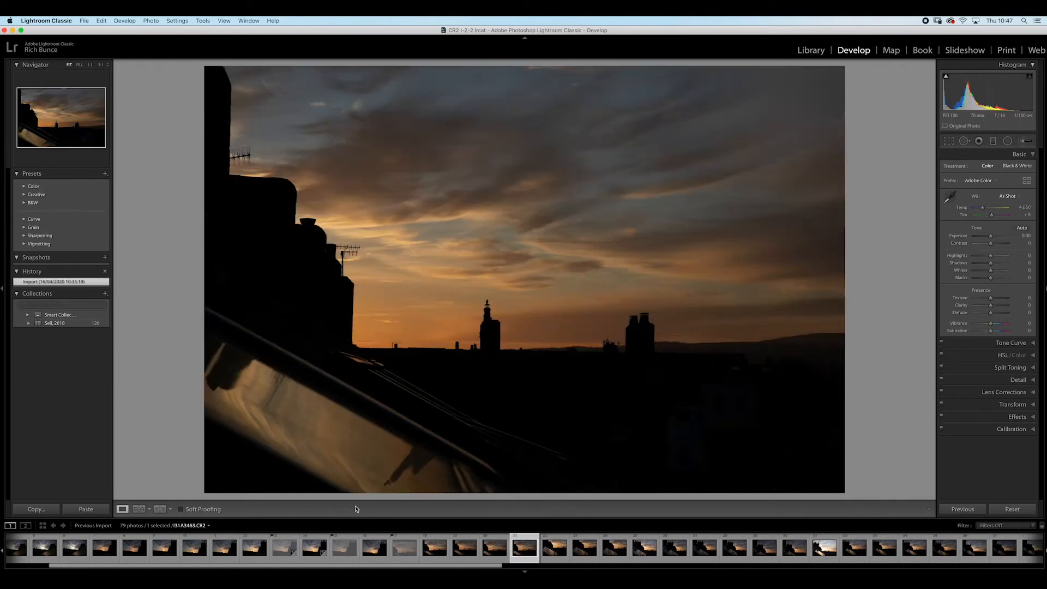
{"action": "left_click_drag", "start_coordinate": [471, 335], "coordinate": [569, 344]}
{"action": "left_click", "coordinate": [569, 345]}
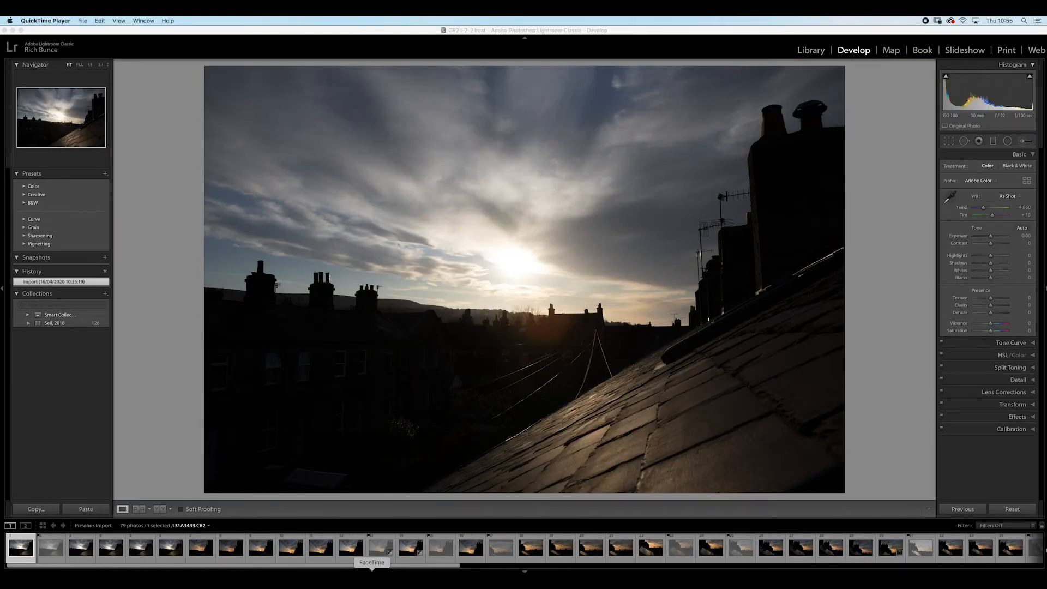
Switch to Lightroom Classic and delete all rejected photos, removing their files from disk as well as from the catalog
{"action": "left_click", "coordinate": [138, 21]}
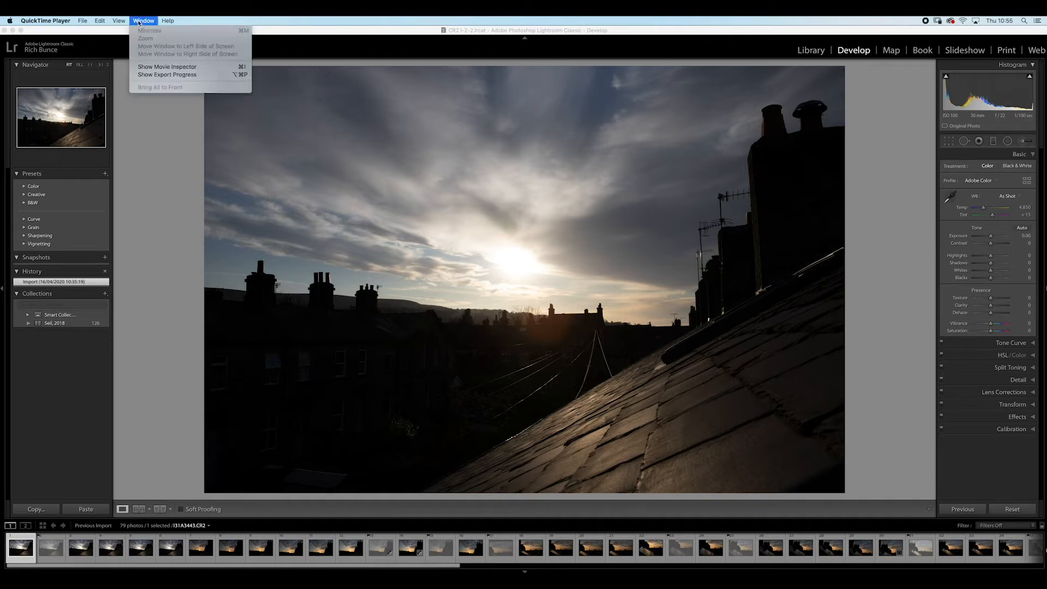
{"action": "mouse_move", "coordinate": [114, 22]}
{"action": "left_click", "coordinate": [257, 25]}
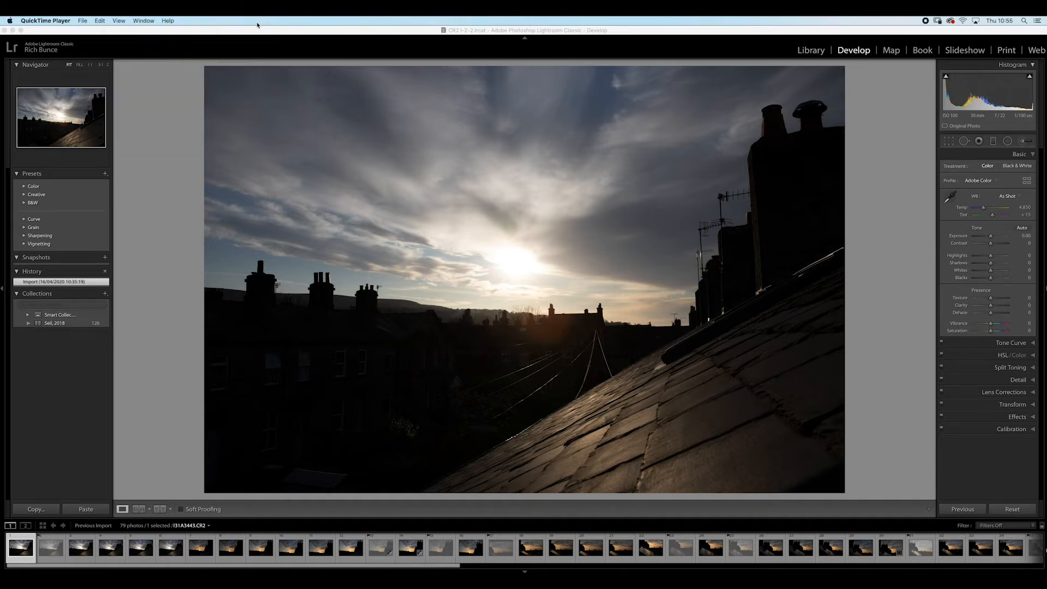
{"action": "left_click", "coordinate": [161, 31]}
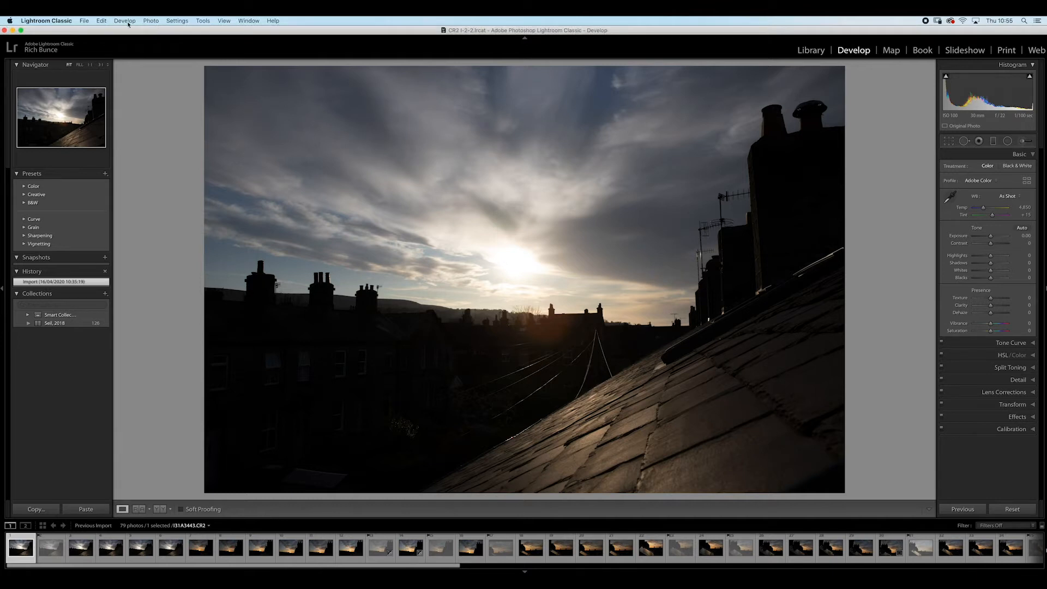
{"action": "left_click", "coordinate": [136, 22]}
{"action": "mouse_move", "coordinate": [147, 22]}
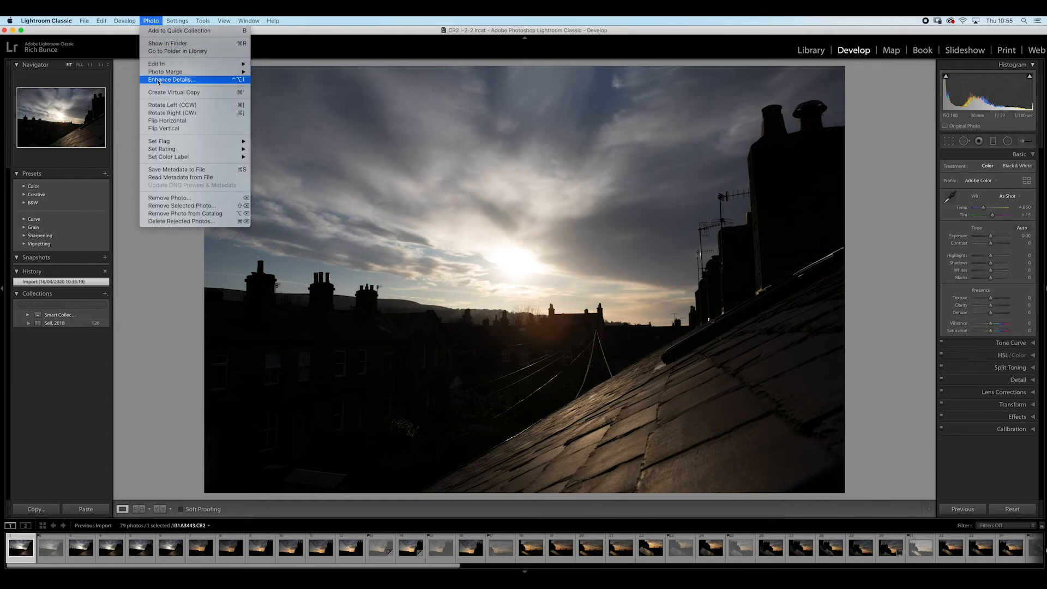
{"action": "left_click", "coordinate": [166, 222]}
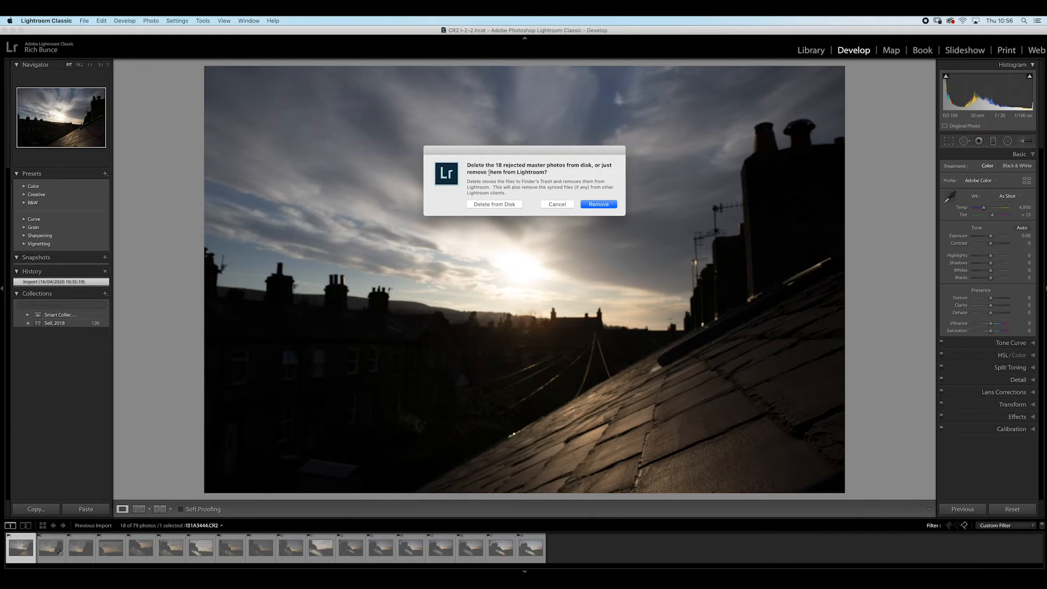
{"action": "left_click", "coordinate": [490, 205]}
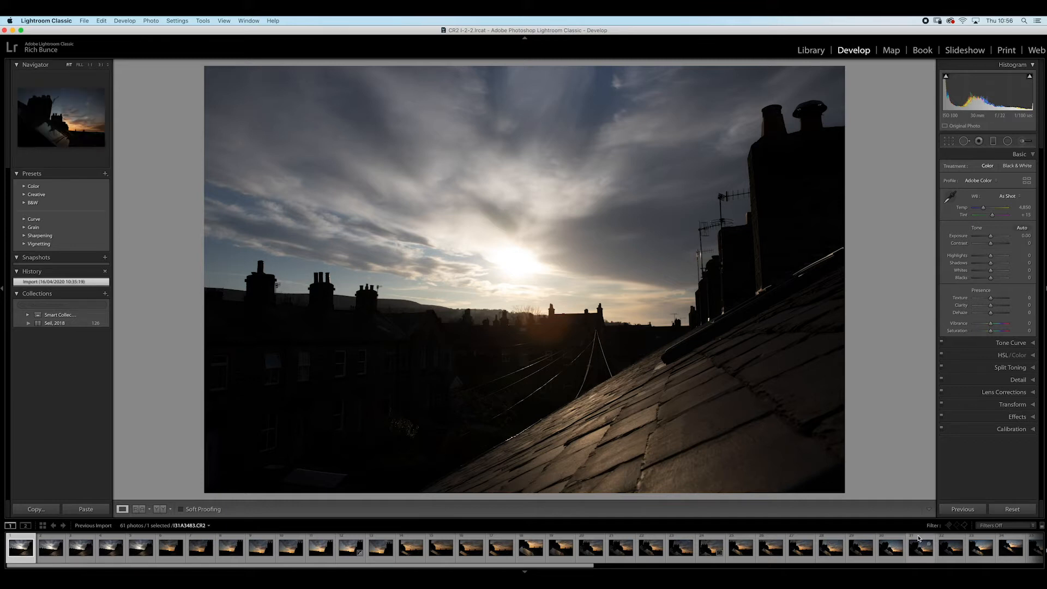
Open the Bin and check that it contains the deleted CR2 files
{"action": "left_click", "coordinate": [956, 581]}
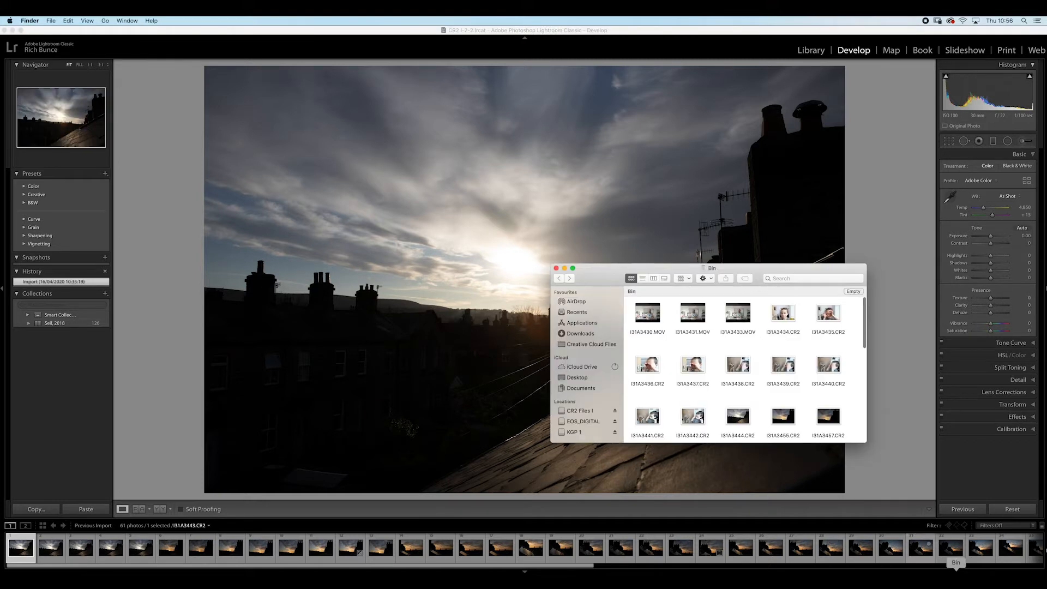
{"action": "scroll", "coordinate": [801, 377], "scroll_direction": "down", "scroll_amount": 2}
{"action": "scroll", "coordinate": [802, 377], "scroll_direction": "down", "scroll_amount": 5}
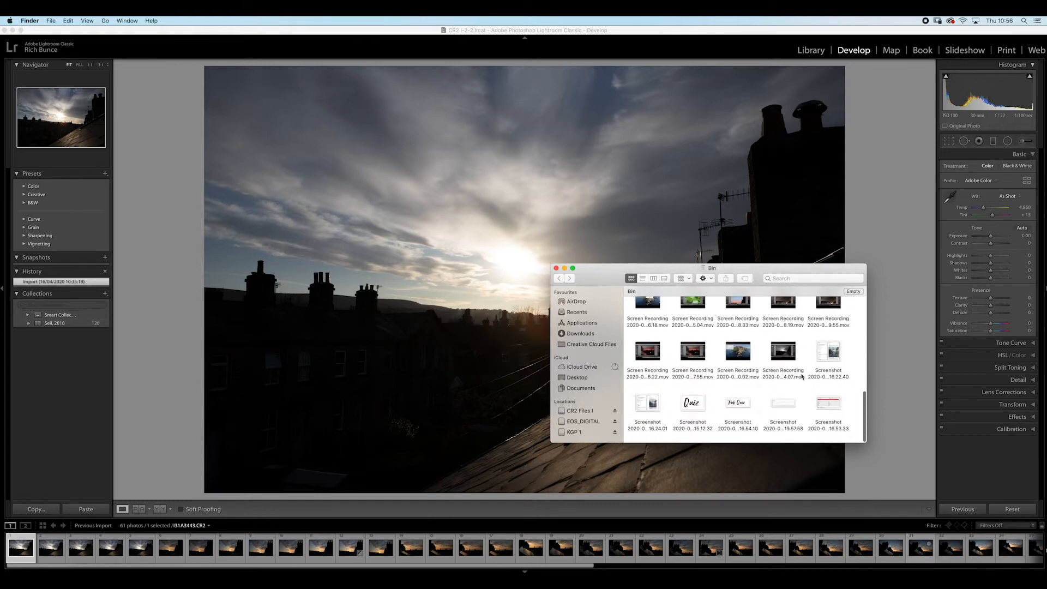
{"action": "scroll", "coordinate": [802, 376], "scroll_direction": "up", "scroll_amount": 2}
{"action": "scroll", "coordinate": [802, 376], "scroll_direction": "up", "scroll_amount": 3}
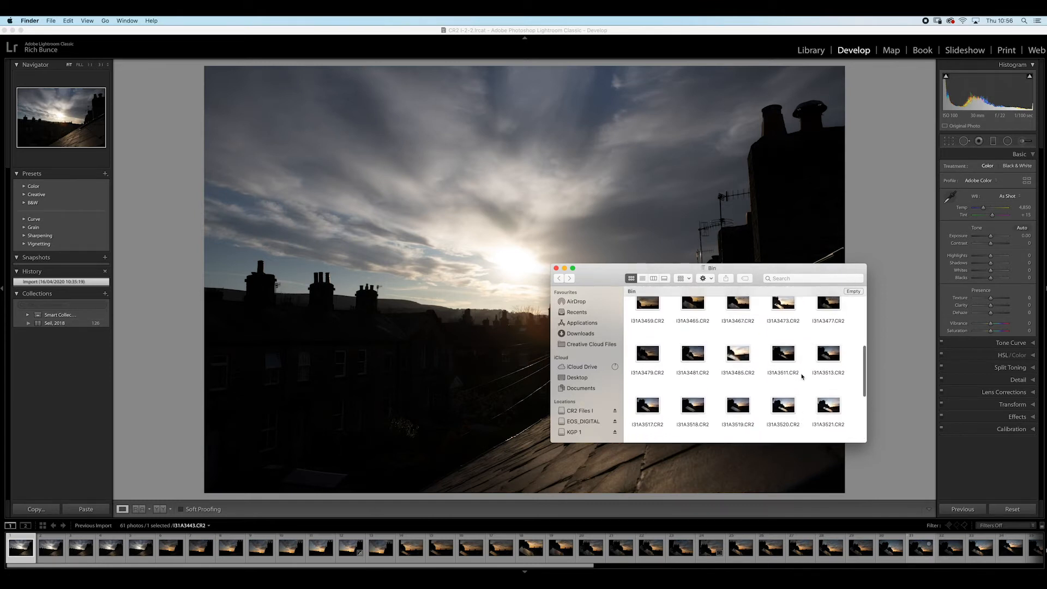
{"action": "scroll", "coordinate": [801, 376], "scroll_direction": "up", "scroll_amount": 2}
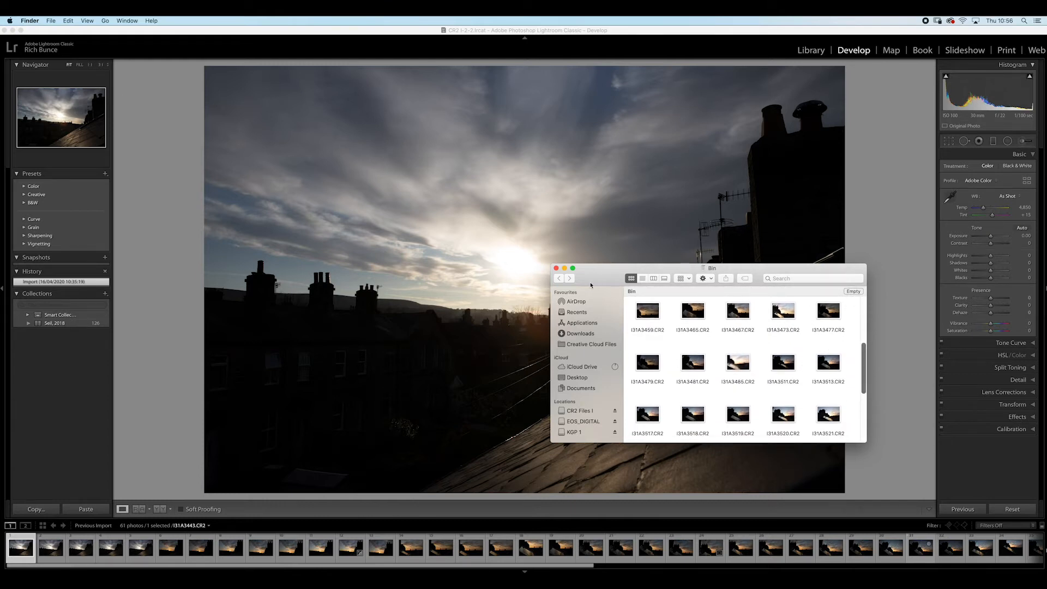
Close the Bin, Desktop and Terrace Sunset Finder windows and return to Lightroom Classic
{"action": "left_click", "coordinate": [557, 269]}
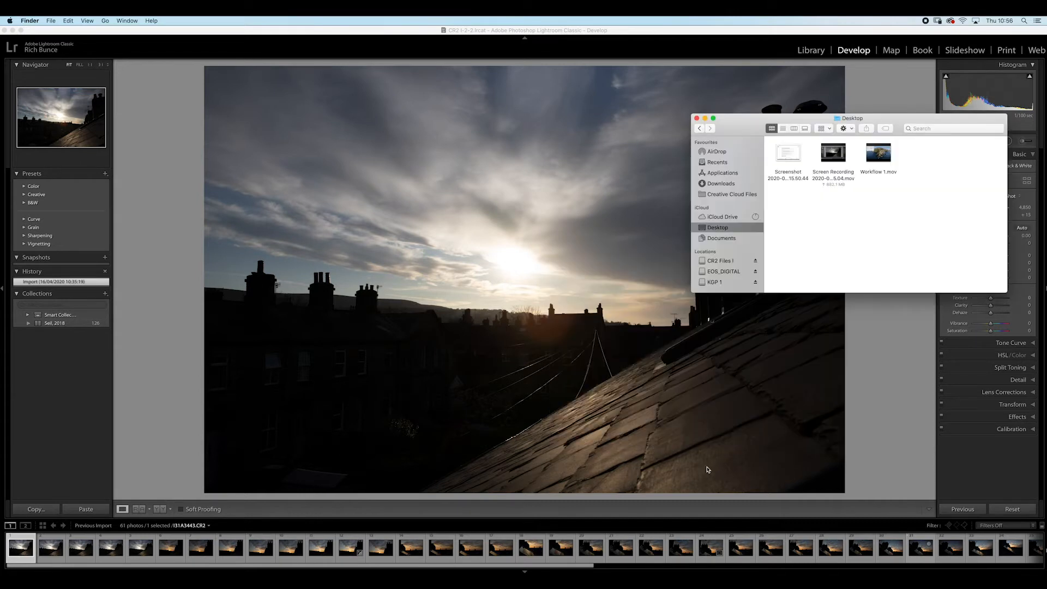
{"action": "left_click", "coordinate": [697, 119]}
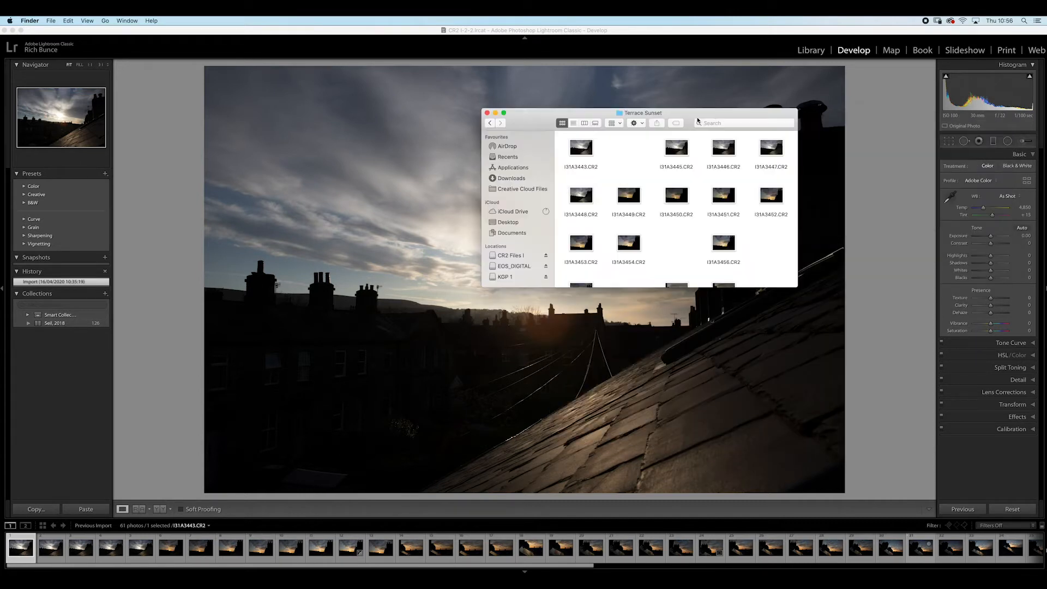
{"action": "left_click", "coordinate": [487, 113]}
{"action": "left_click", "coordinate": [427, 36]}
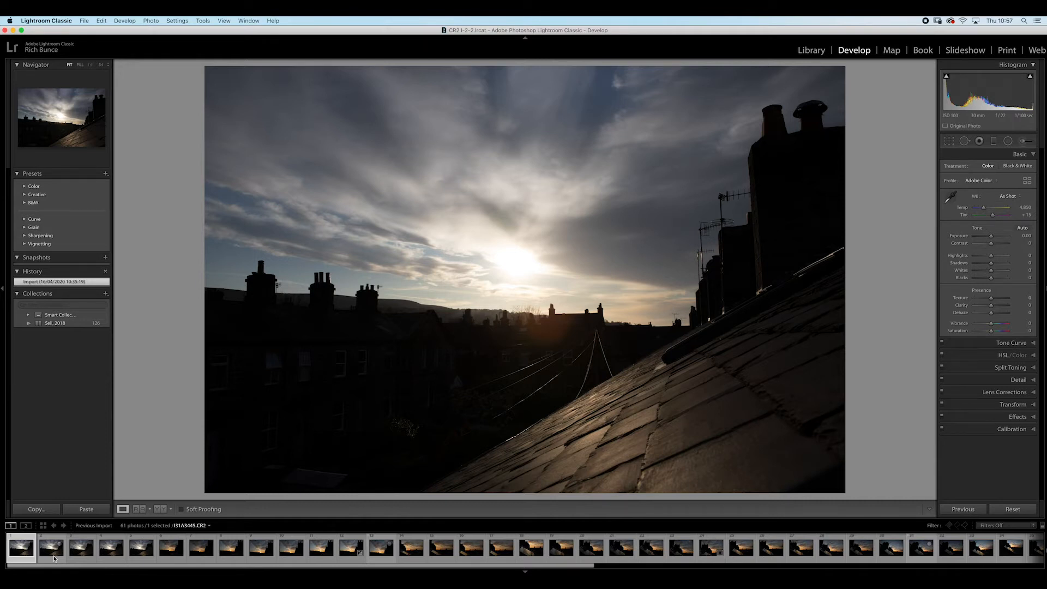
Compare the first five remaining photos, going from I31A3443.CR2 to I31A3448.CR2 and back to the first
{"action": "key", "text": "Right"}
{"action": "key", "text": "Right"}
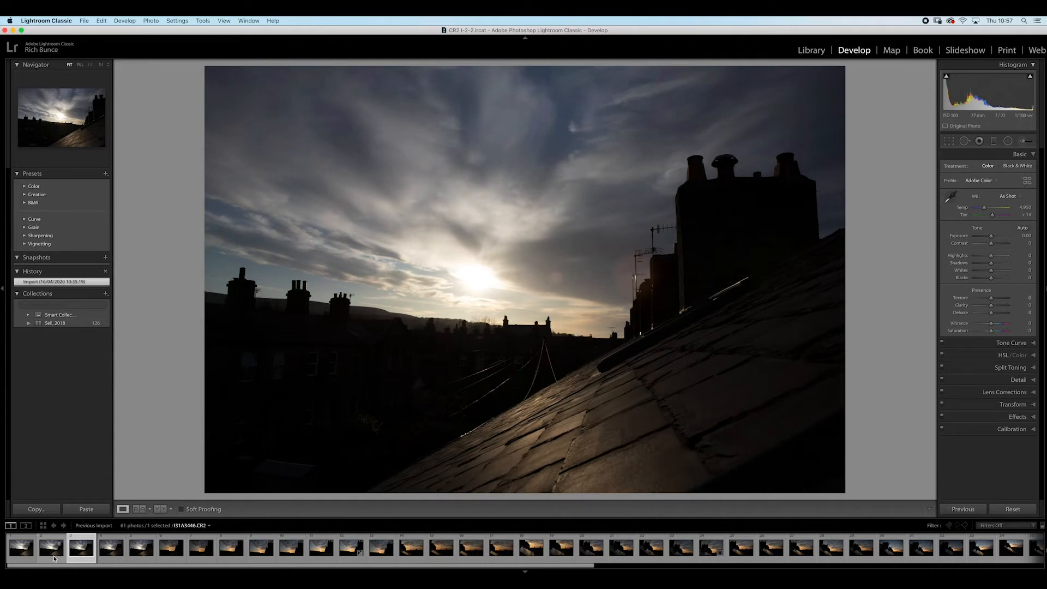
{"action": "key", "text": "Right"}
{"action": "key", "text": "Right"}
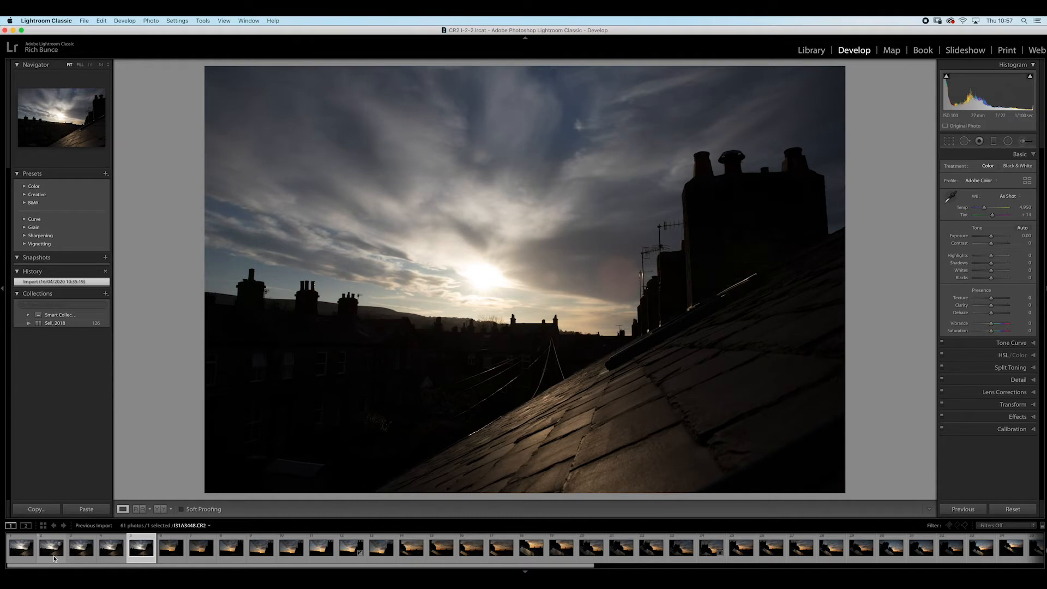
{"action": "key", "text": "Left"}
{"action": "key", "text": "Left"}
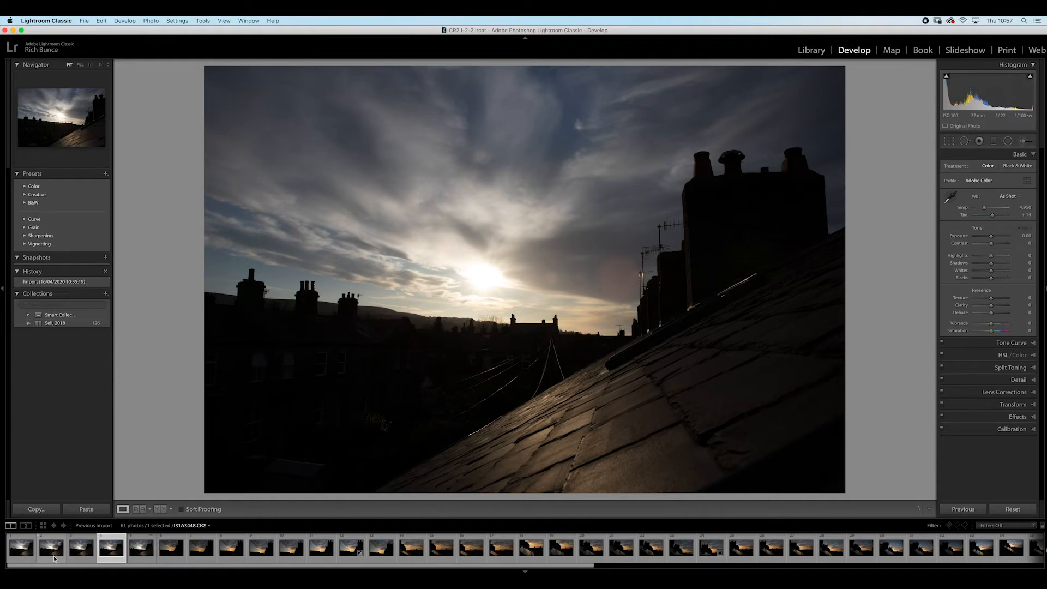
{"action": "key", "text": "Left"}
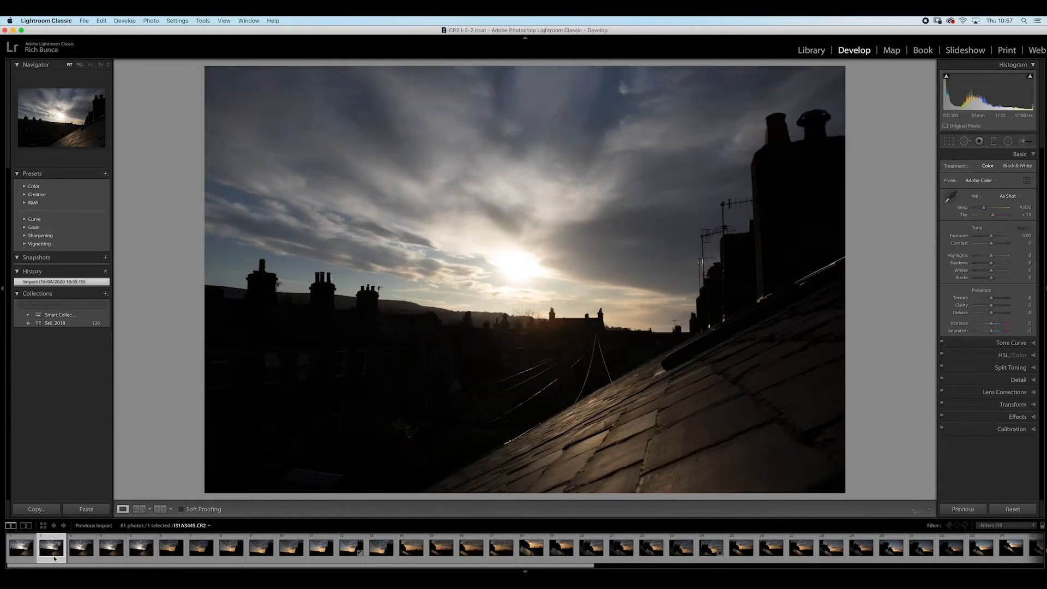
{"action": "key", "text": "Left"}
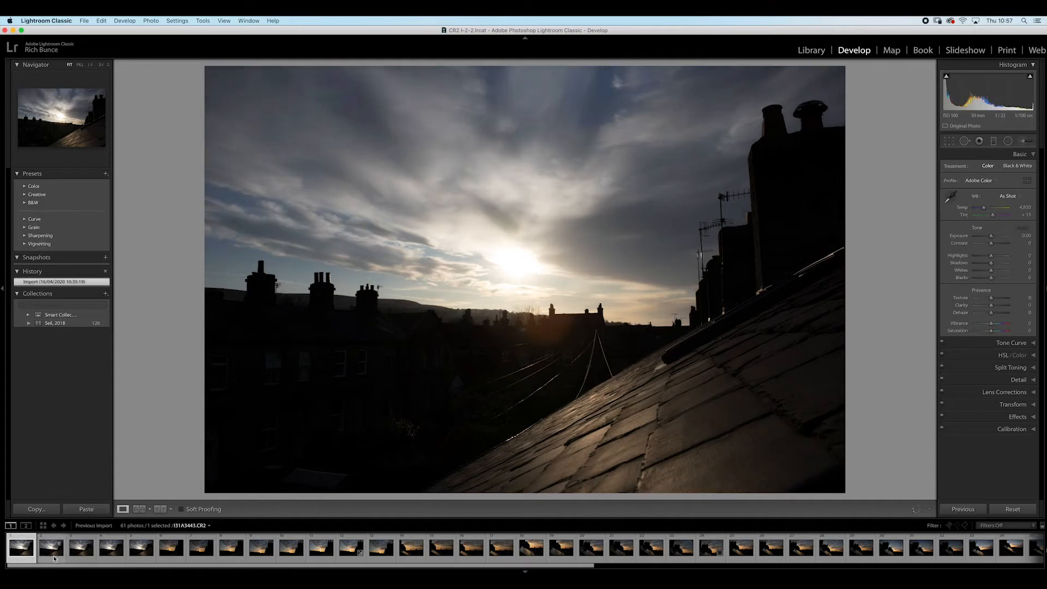
Compare I31A3443.CR2 with I31A3445.CR2, continue to I31A3448.CR2 and inspect its chimney pots up close
{"action": "key", "text": "Right"}
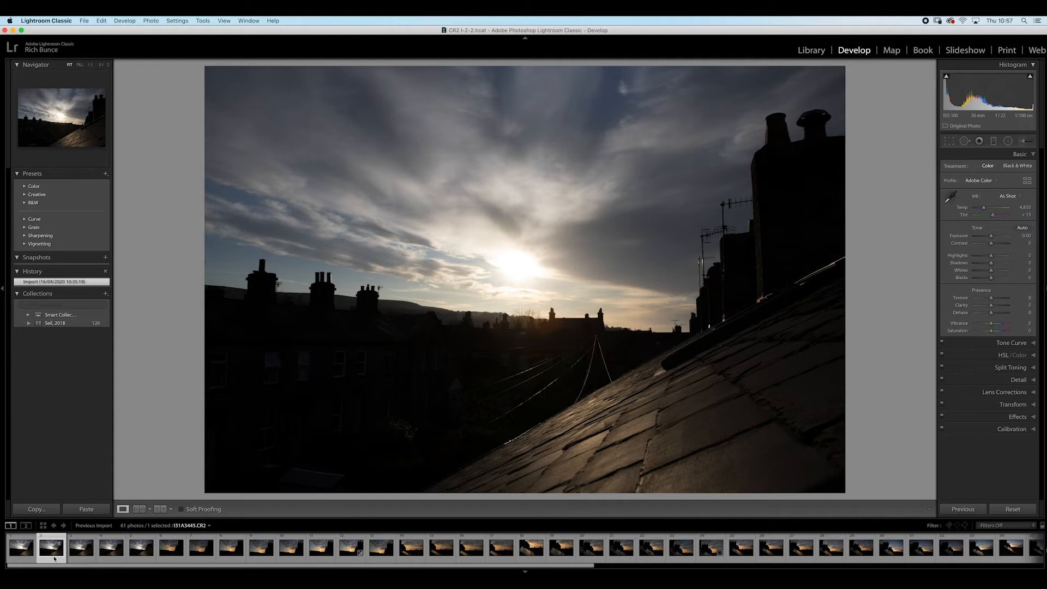
{"action": "key", "text": "Left"}
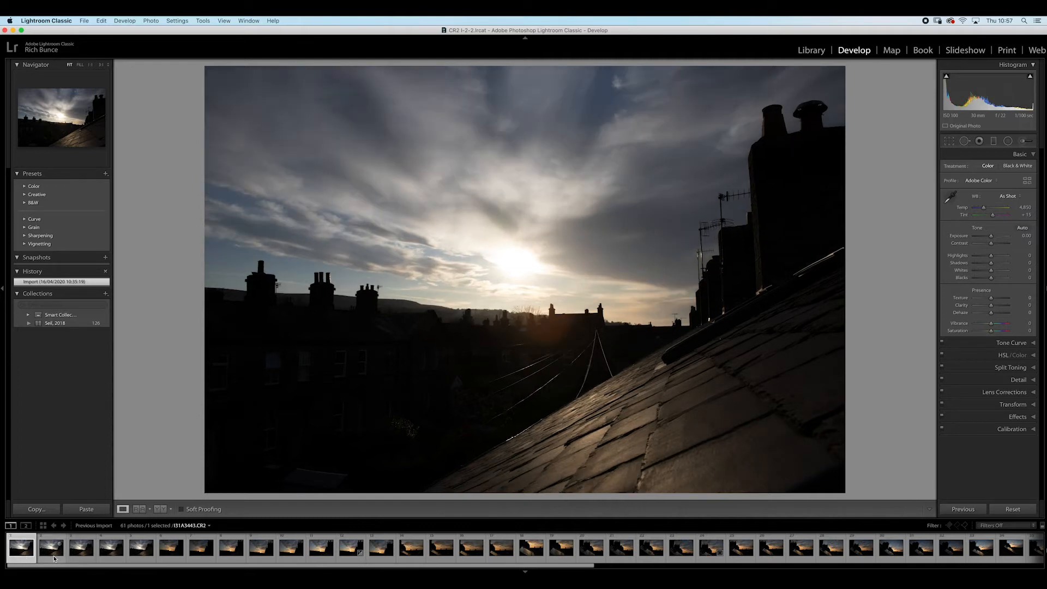
{"action": "key", "text": "Right"}
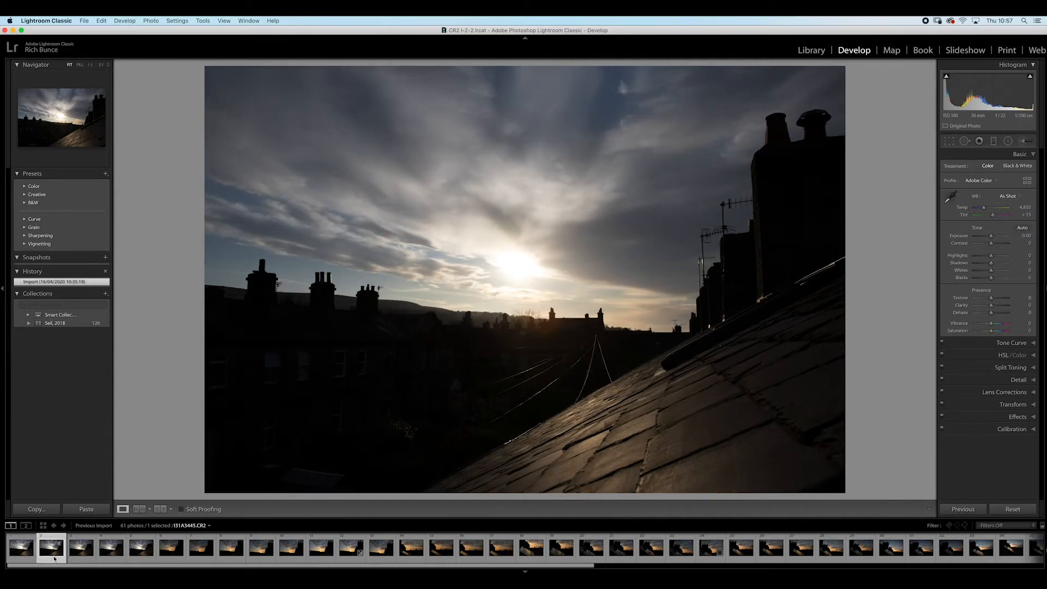
{"action": "key", "text": "Right"}
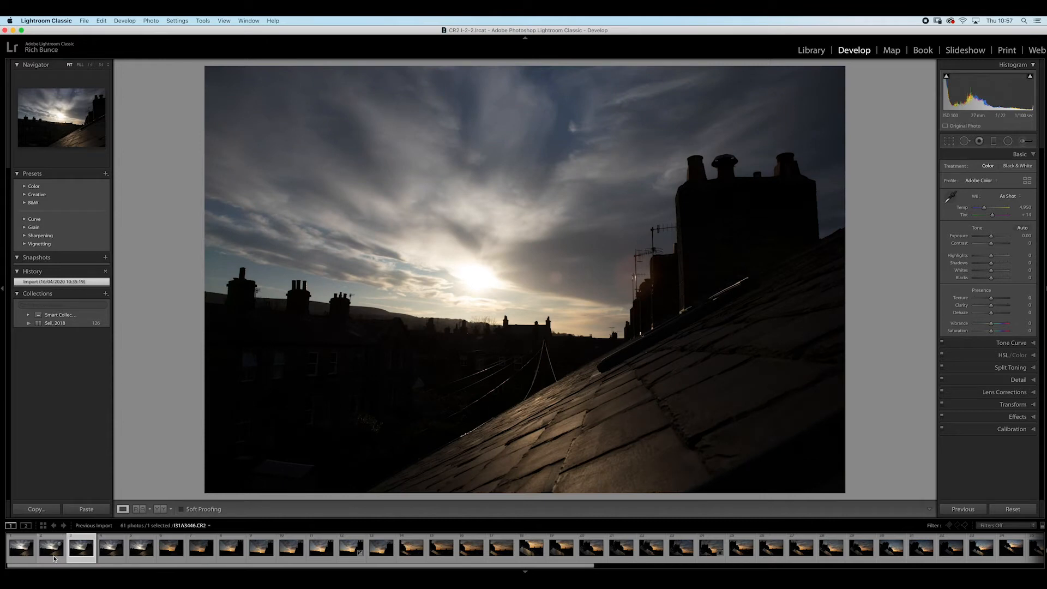
{"action": "key", "text": "Right"}
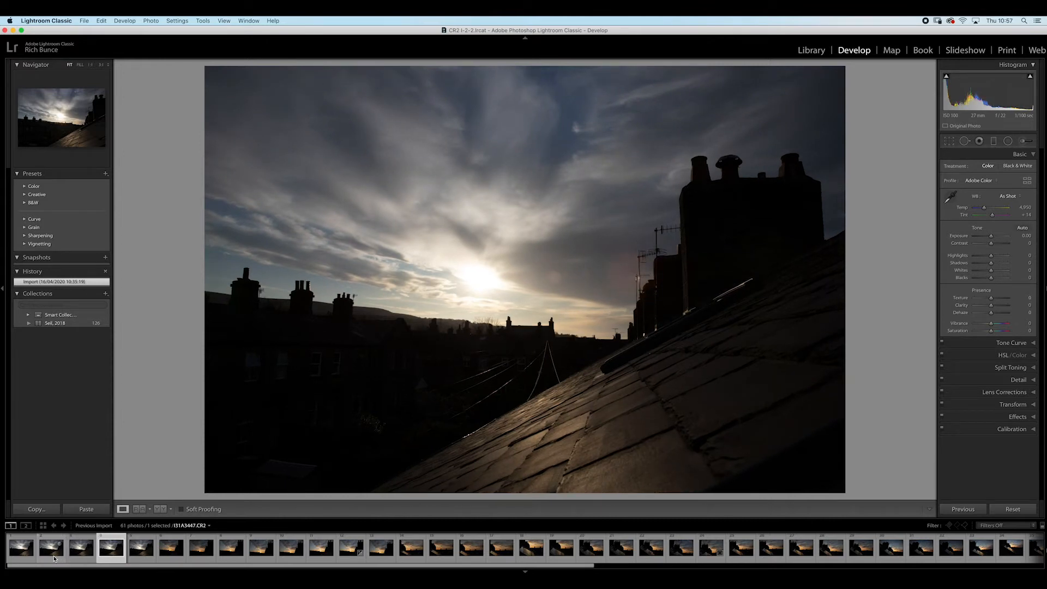
{"action": "key", "text": "Right"}
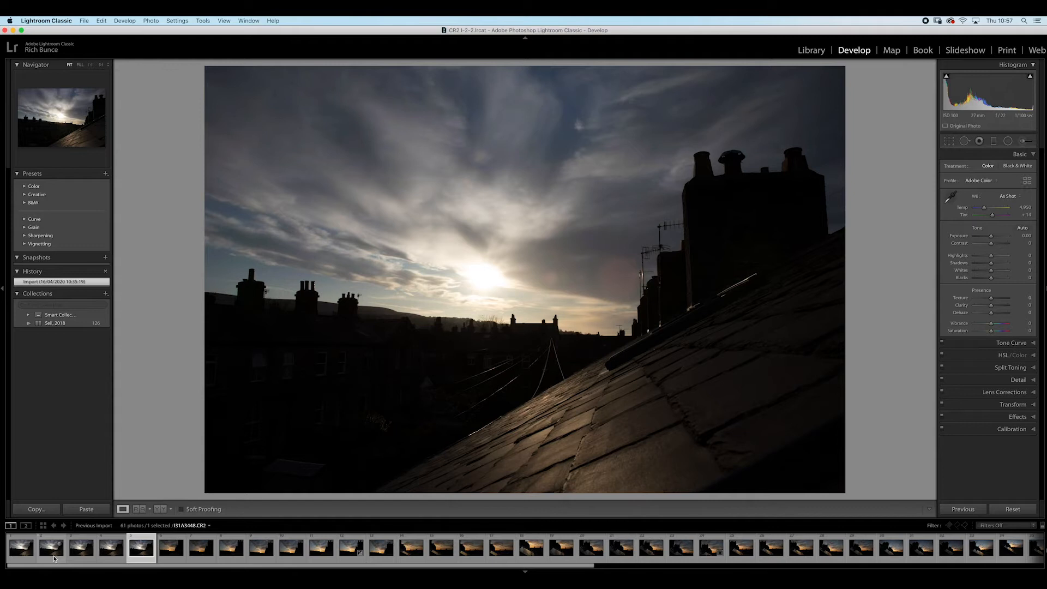
{"action": "left_click", "coordinate": [698, 162]}
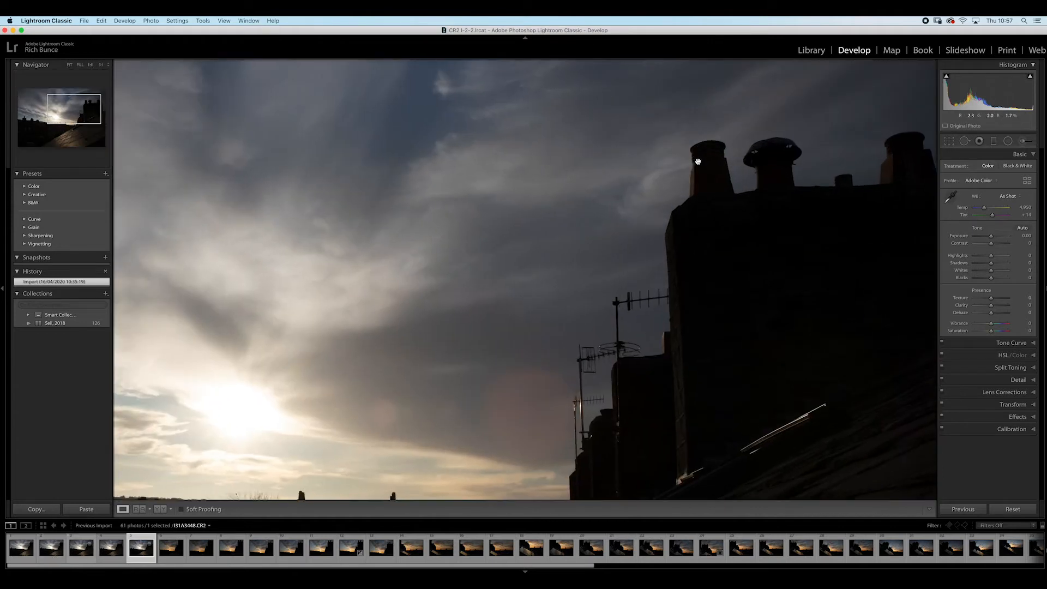
{"action": "left_click", "coordinate": [717, 199]}
Compare I31A3445.CR2 with I31A3446.CR2 and inspect the aerials beside the chimney in I31A3446.CR2 up close
{"action": "key", "text": "Left"}
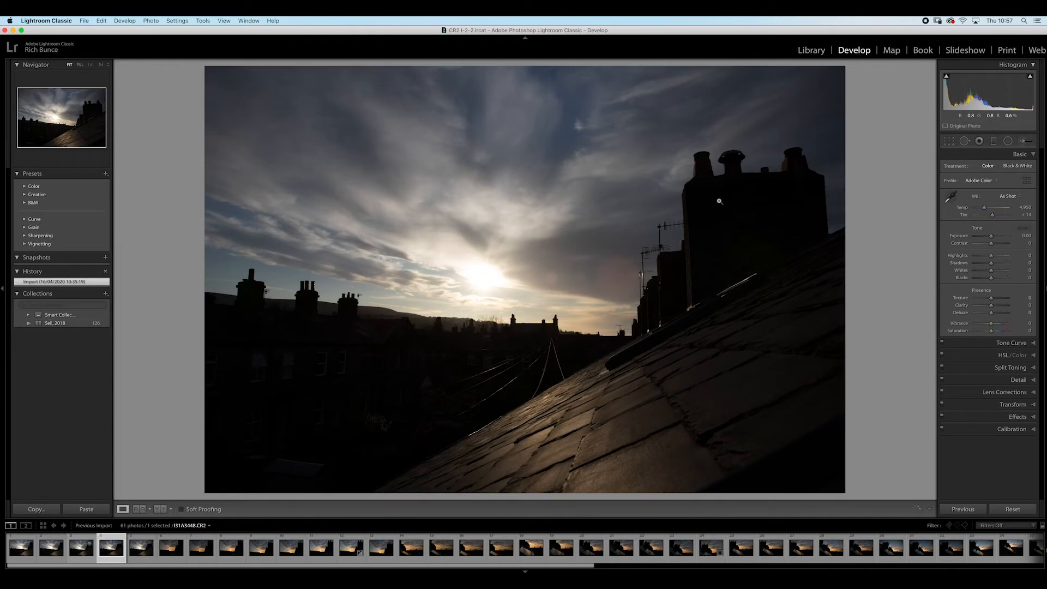
{"action": "key", "text": "Left"}
{"action": "key", "text": "Left"}
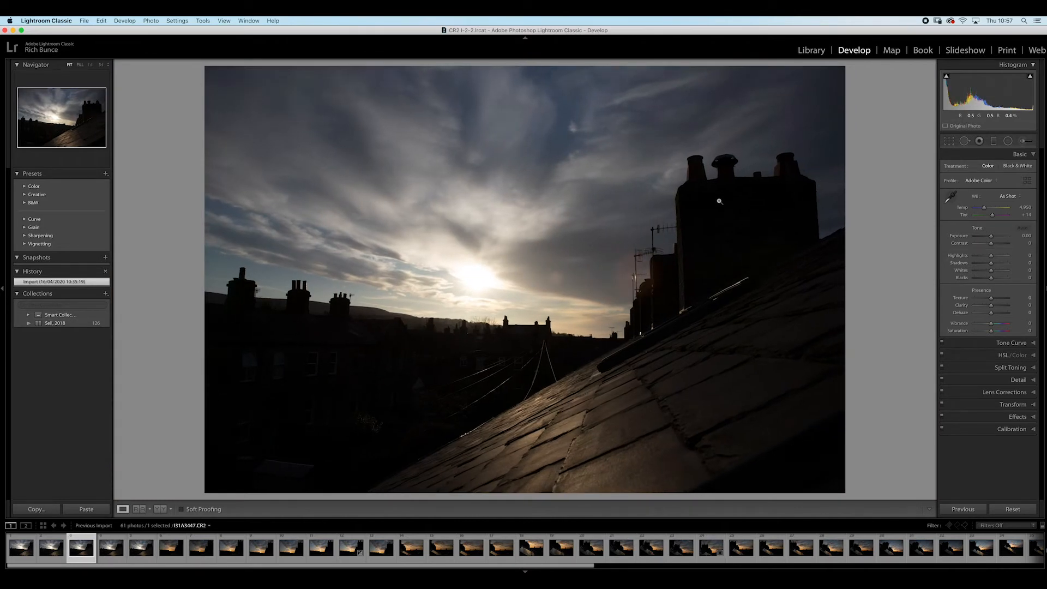
{"action": "key", "text": "Left"}
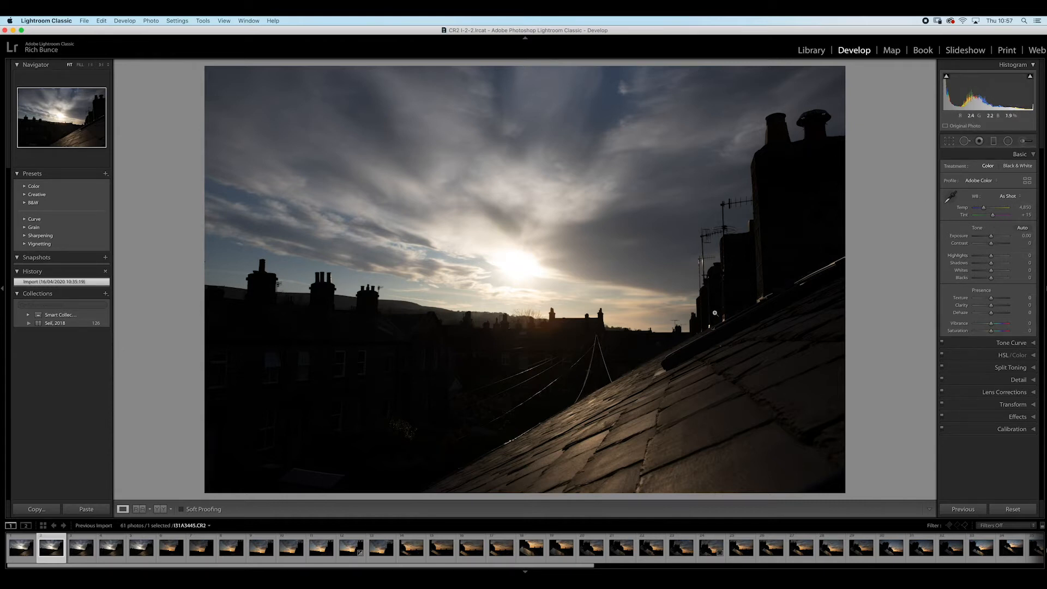
{"action": "key", "text": "Right"}
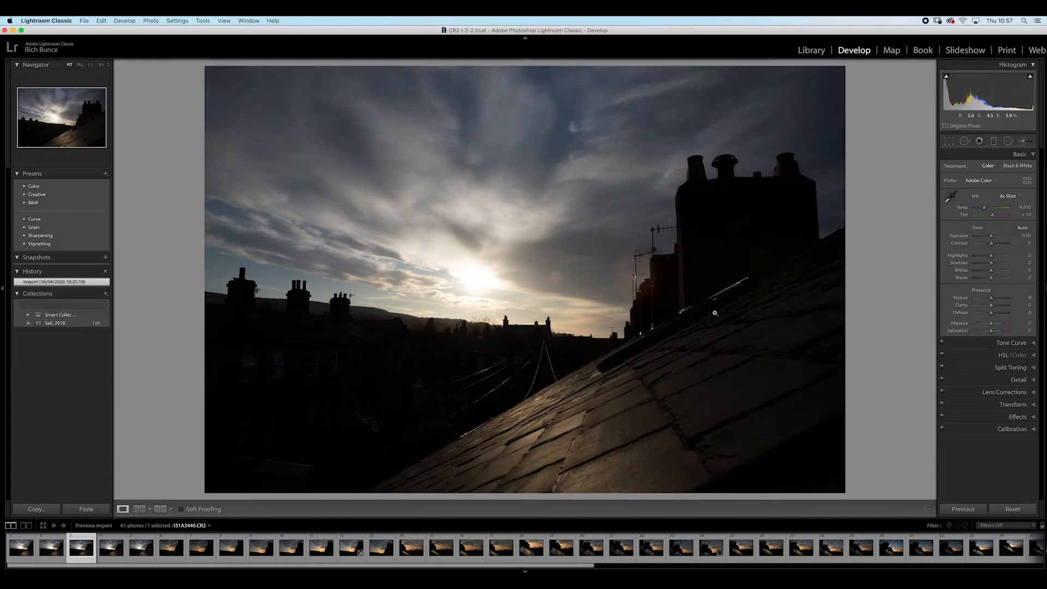
{"action": "key", "text": "Left"}
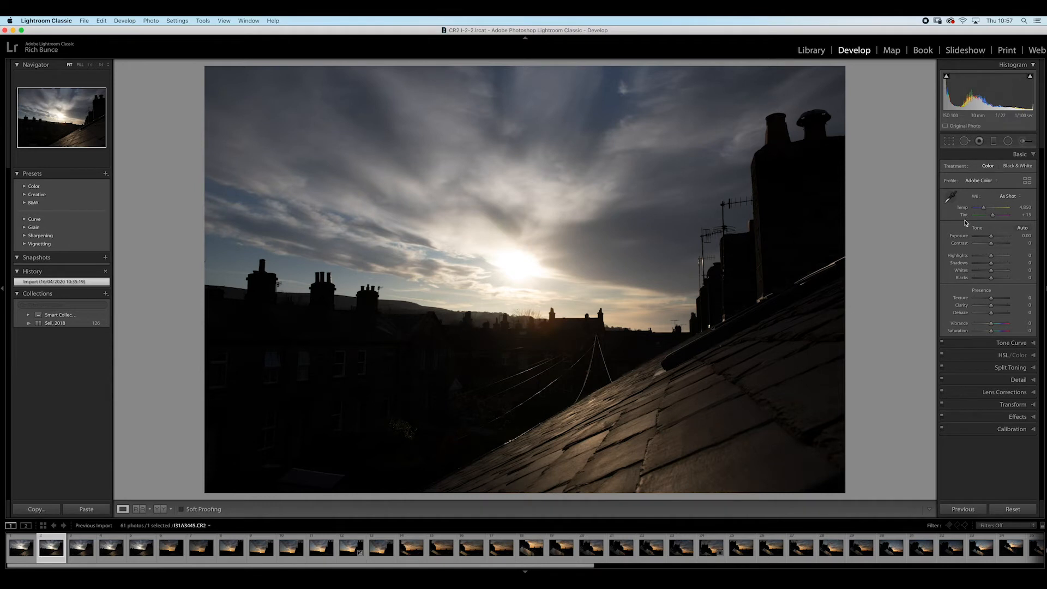
{"action": "key", "text": "Right"}
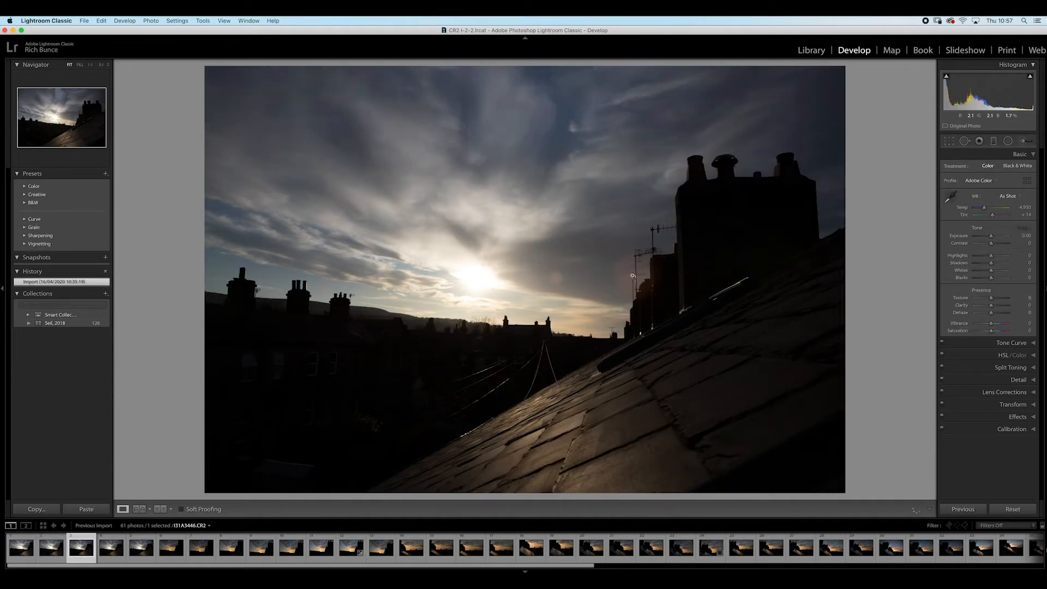
{"action": "left_click", "coordinate": [646, 270]}
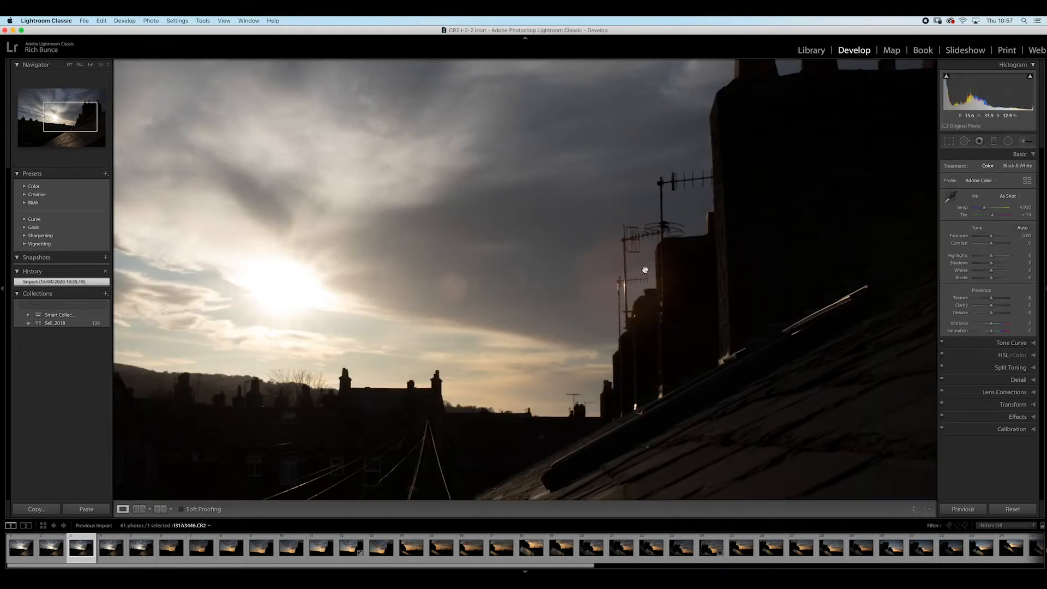
Compare I31A3447.CR2 with I31A3448.CR2 and inspect the aerials and rooftops in I31A3448.CR2 up close
{"action": "key", "text": "Right"}
{"action": "left_click", "coordinate": [636, 276]}
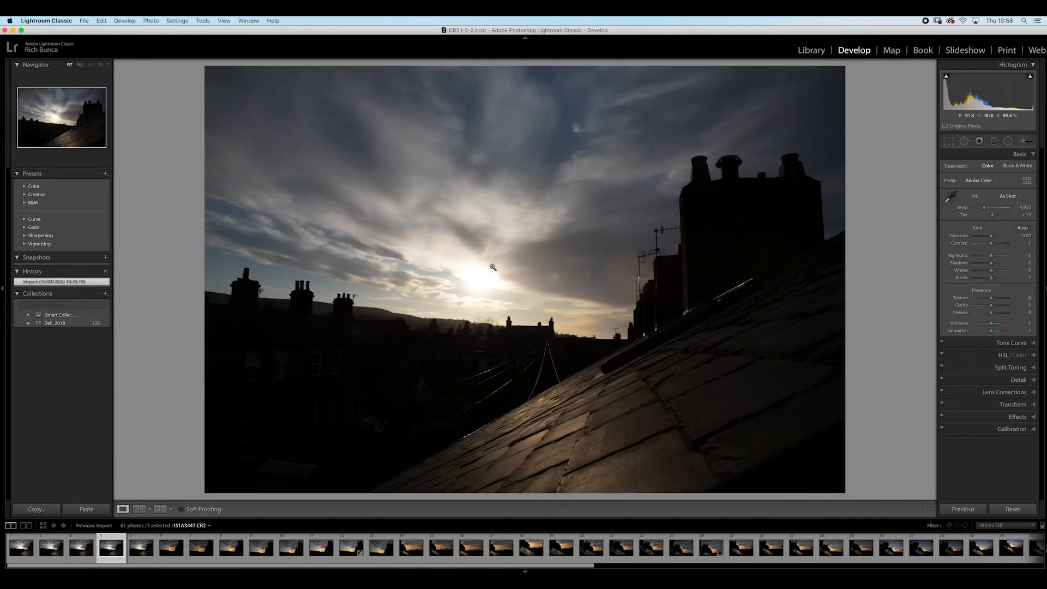
{"action": "key", "text": "Right"}
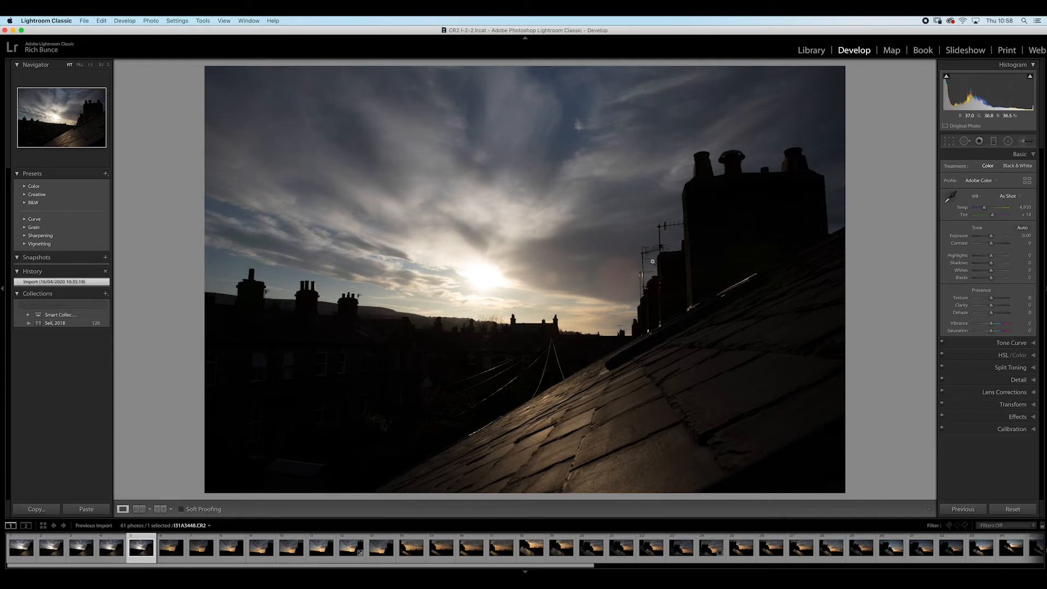
{"action": "left_click", "coordinate": [618, 280]}
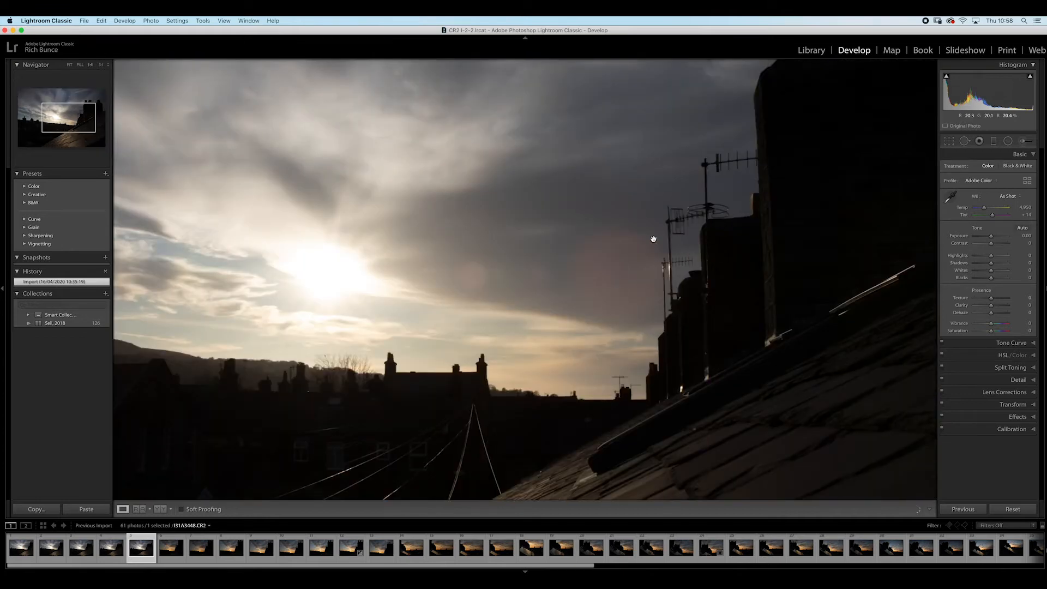
{"action": "left_click_drag", "start_coordinate": [748, 197], "coordinate": [846, 161]}
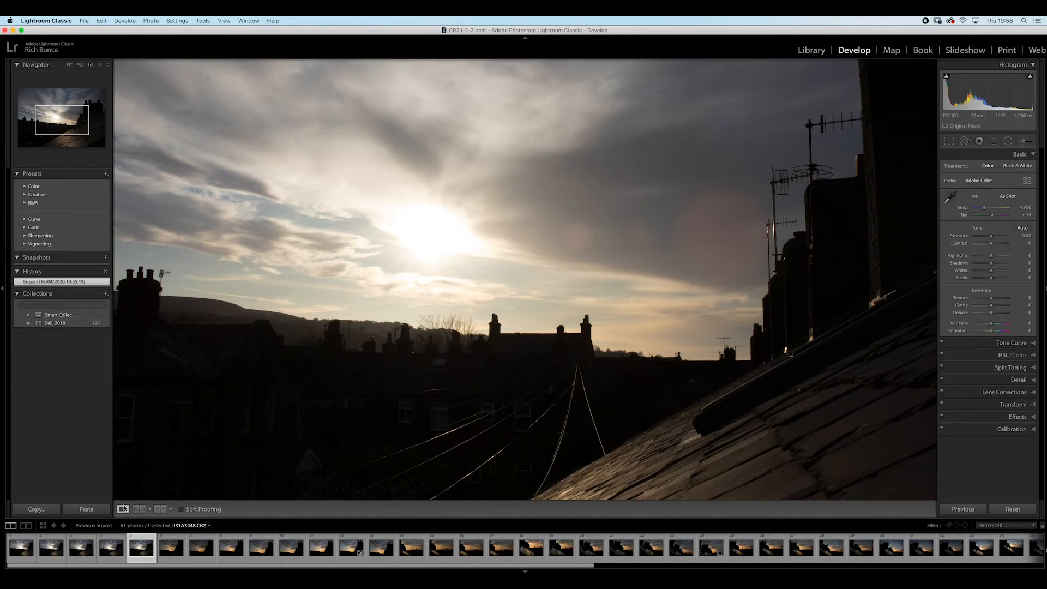
Flag I31A3448.CR2 and the first photo, I31A3443.CR2, as picks
{"action": "key", "text": "p"}
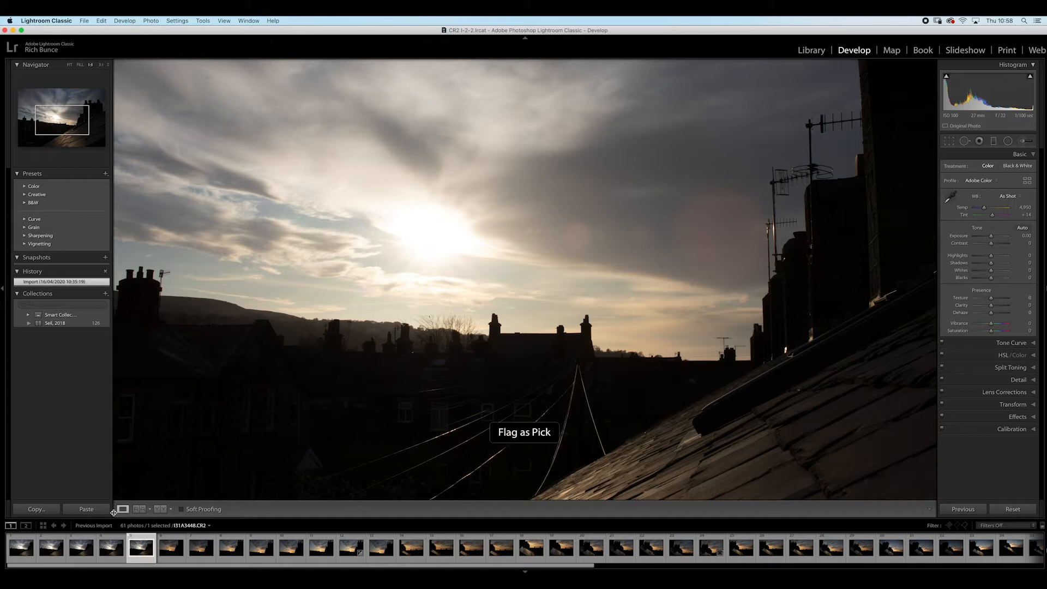
{"action": "left_click", "coordinate": [20, 548]}
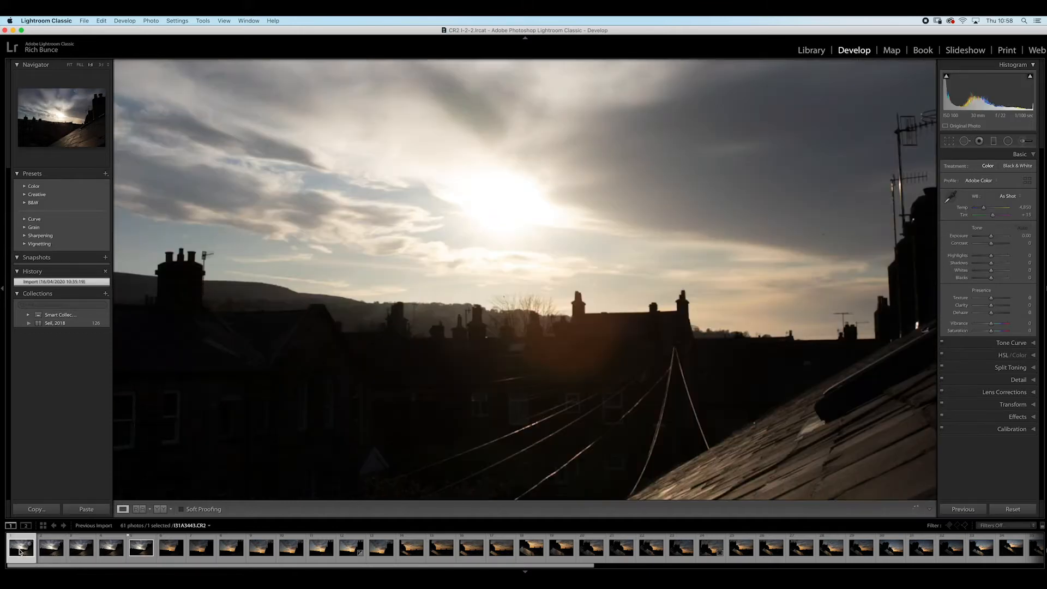
{"action": "key", "text": "p"}
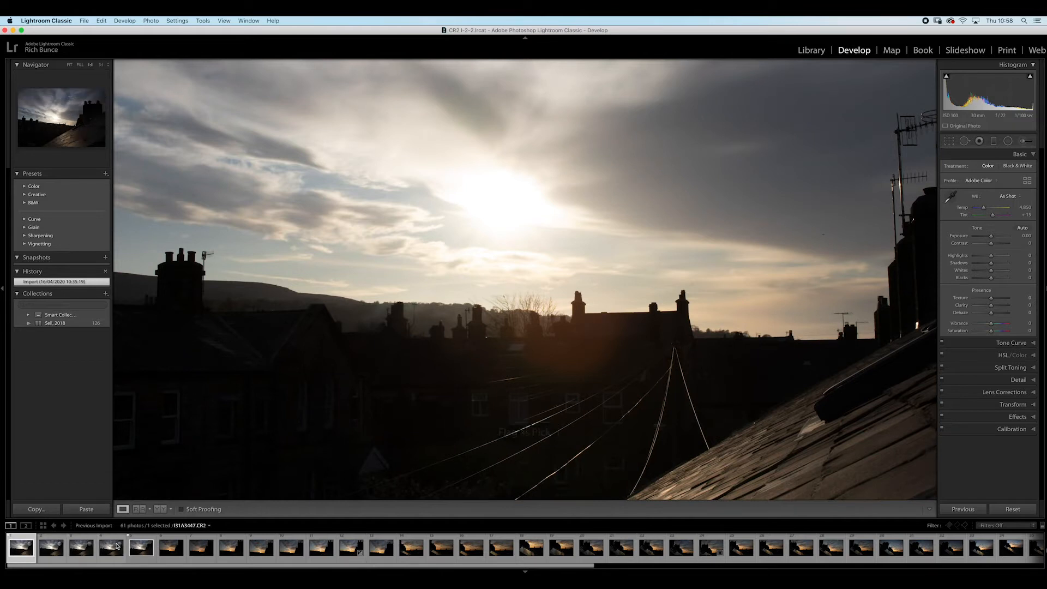
Compare the orange sunset photos from I31A3449.CR2 to I31A3453.CR2 at full frame and flag I31A3449.CR2 as a pick
{"action": "left_click", "coordinate": [168, 553]}
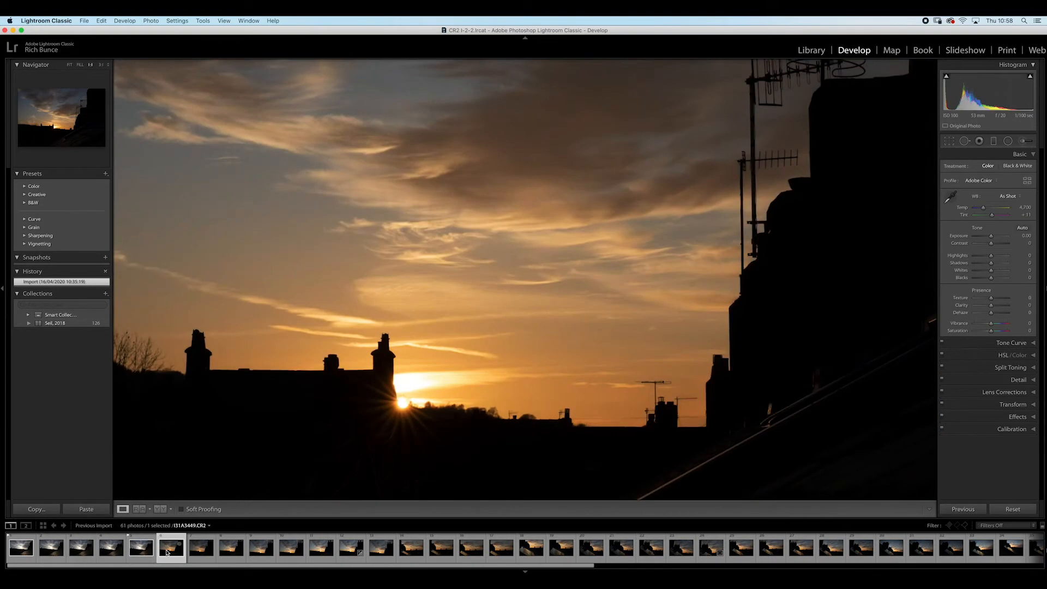
{"action": "left_click", "coordinate": [410, 363]}
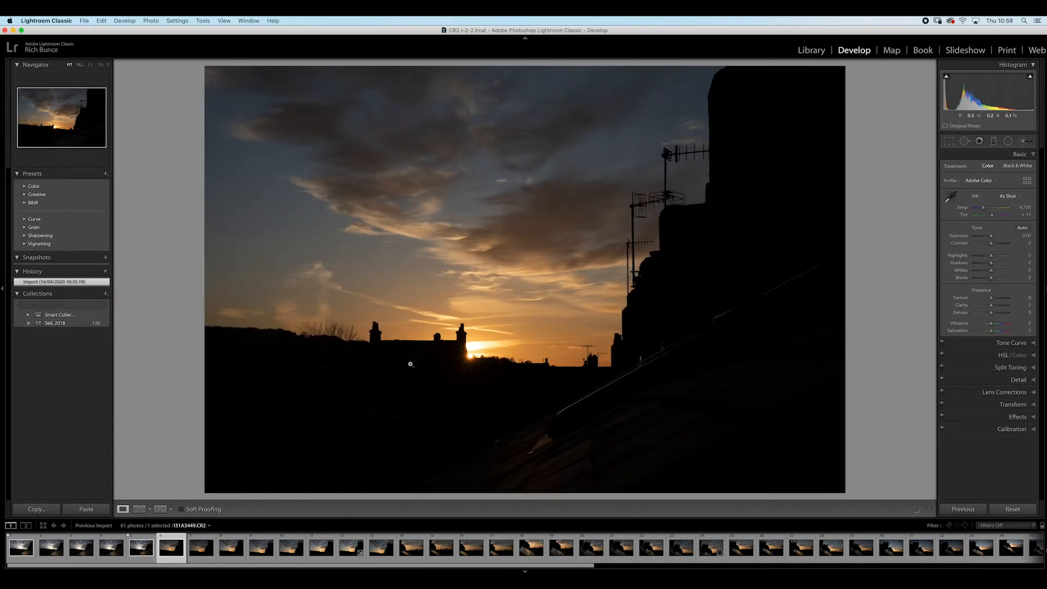
{"action": "key", "text": "Right"}
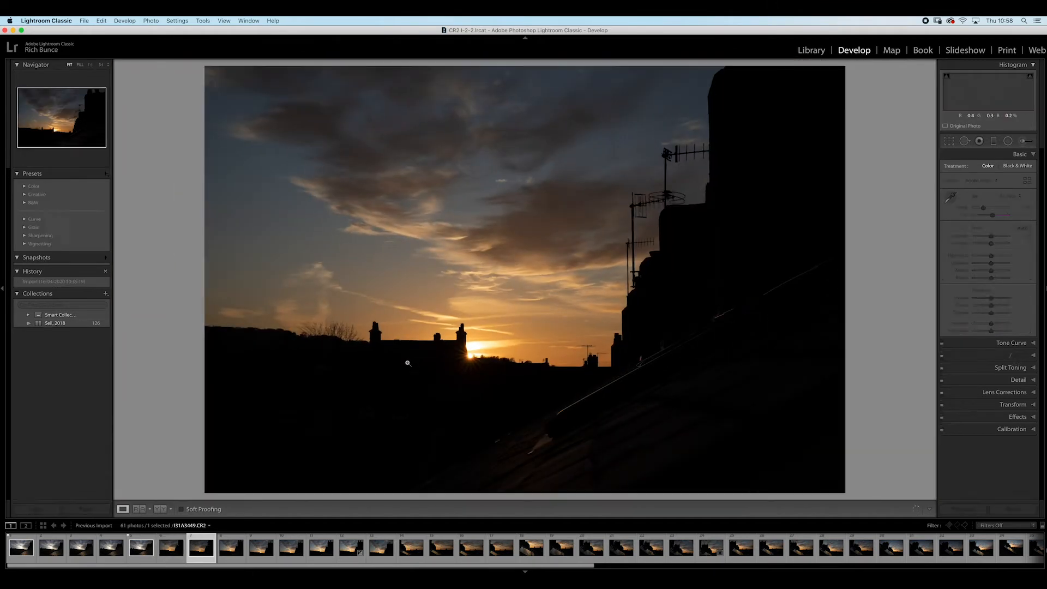
{"action": "key", "text": "Right"}
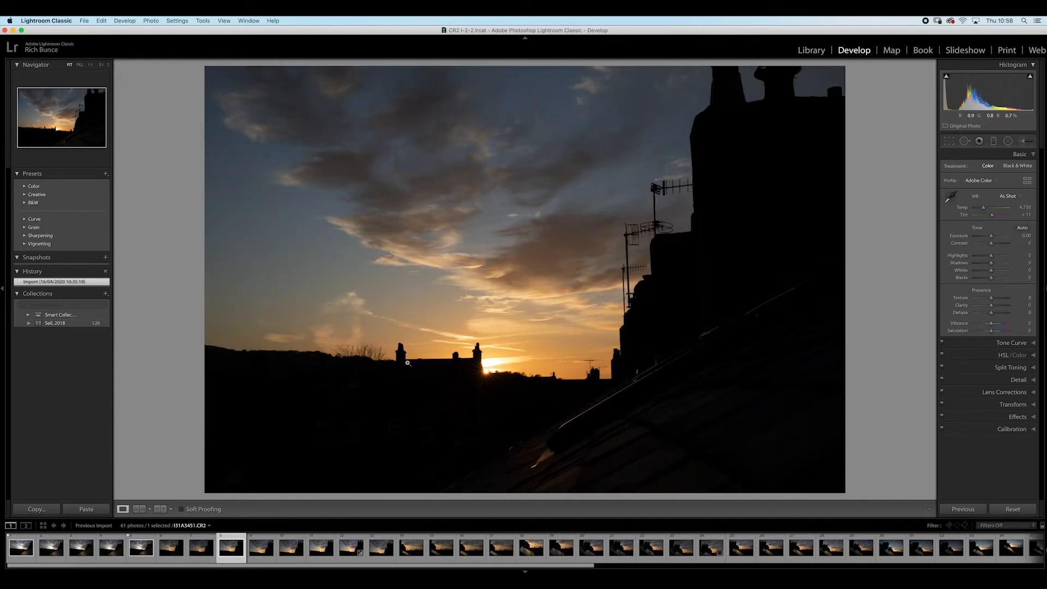
{"action": "key", "text": "Left"}
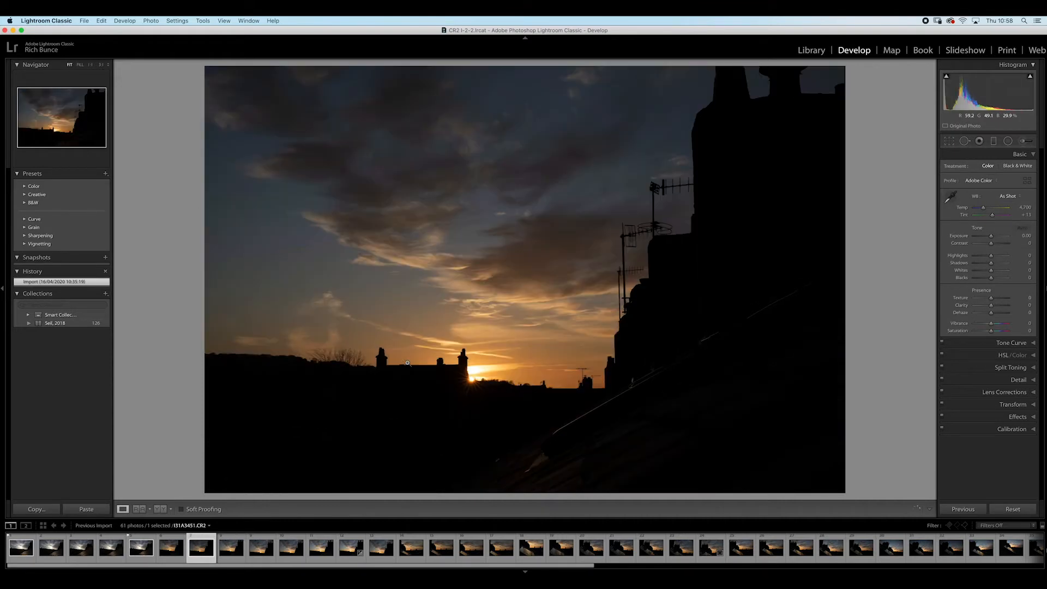
{"action": "key", "text": "Right"}
{"action": "key", "text": "Left"}
{"action": "key", "text": "Right"}
{"action": "key", "text": "Right"}
{"action": "key", "text": "Right"}
{"action": "key", "text": "Right"}
{"action": "key", "text": "Right"}
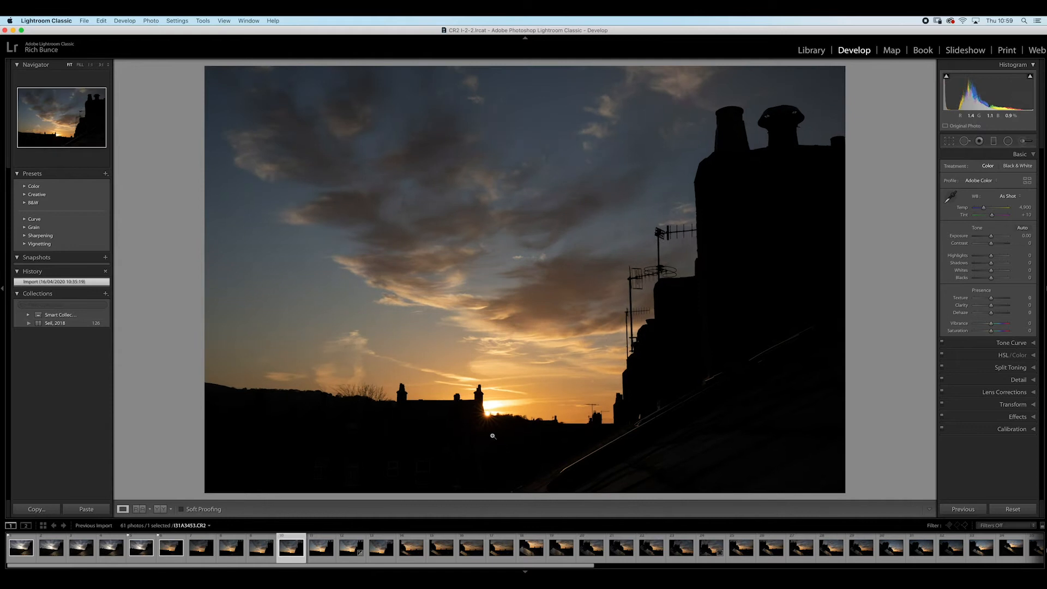
Compare I31A3453.CR2 back and forth with the neighbouring photos before and after it
{"action": "key", "text": "Left"}
{"action": "key", "text": "Right"}
{"action": "key", "text": "Right"}
{"action": "key", "text": "Right"}
{"action": "key", "text": "Left"}
{"action": "key", "text": "Left"}
{"action": "key", "text": "Left"}
{"action": "key", "text": "Right"}
{"action": "key", "text": "Right"}
{"action": "key", "text": "Right"}
{"action": "key", "text": "Left"}
{"action": "key", "text": "Right"}
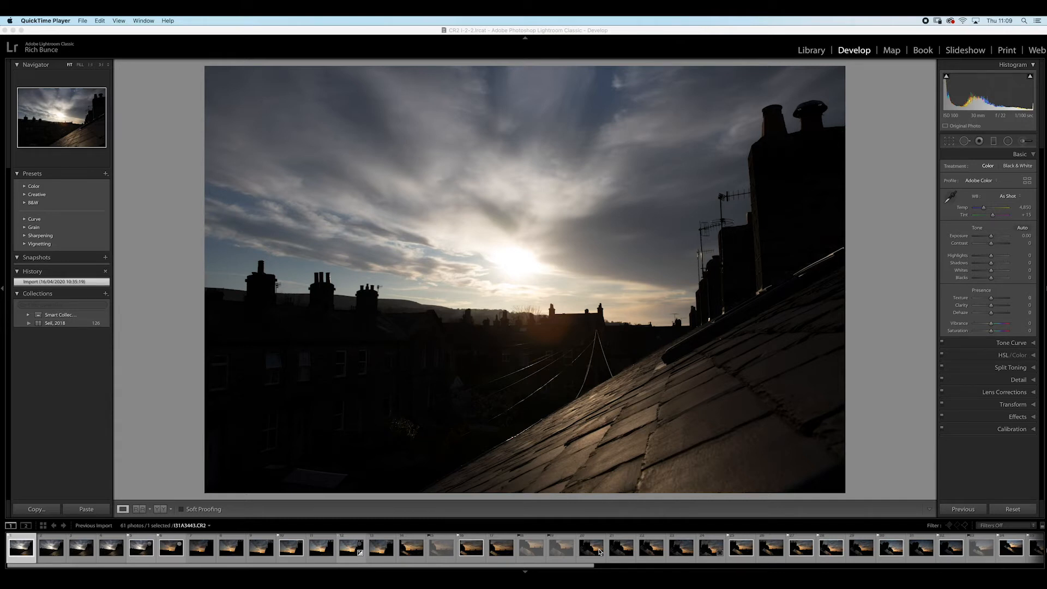
Delete all rejected photos from disk
{"action": "scroll", "coordinate": [599, 552], "scroll_direction": "right", "scroll_amount": 1}
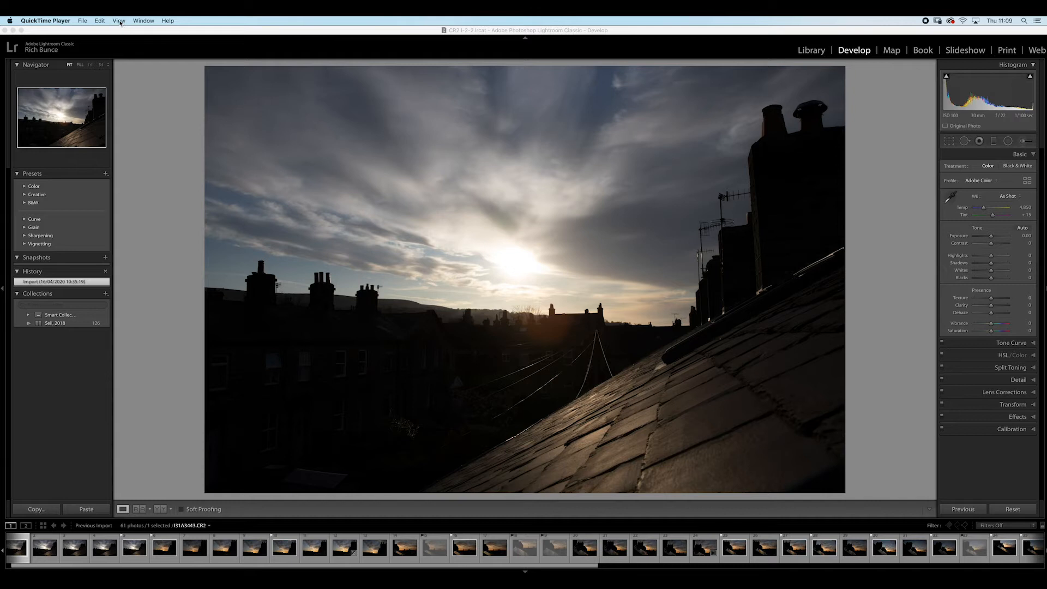
{"action": "left_click", "coordinate": [135, 34]}
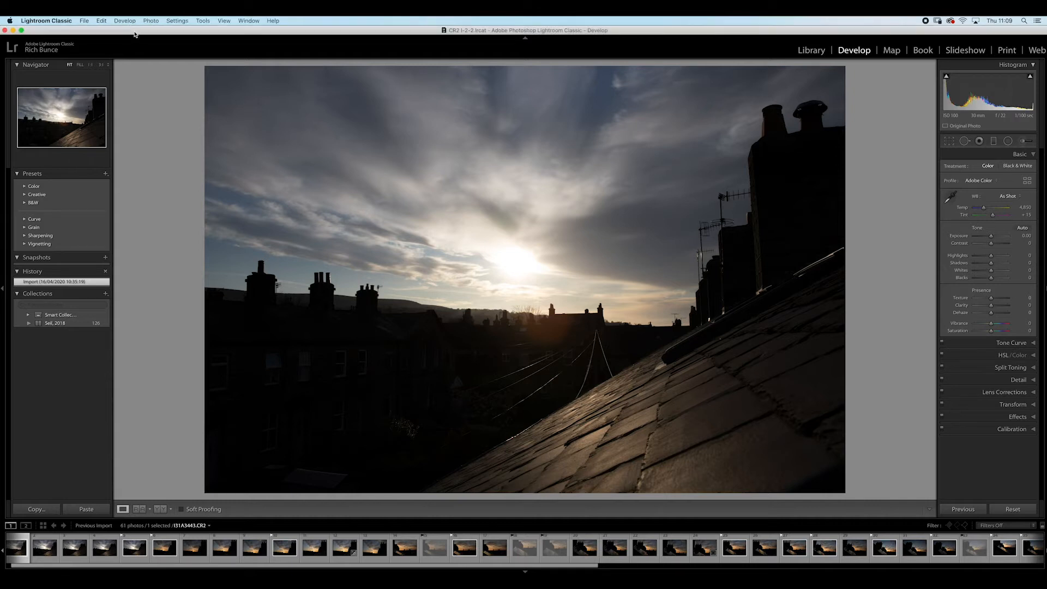
{"action": "left_click", "coordinate": [150, 22]}
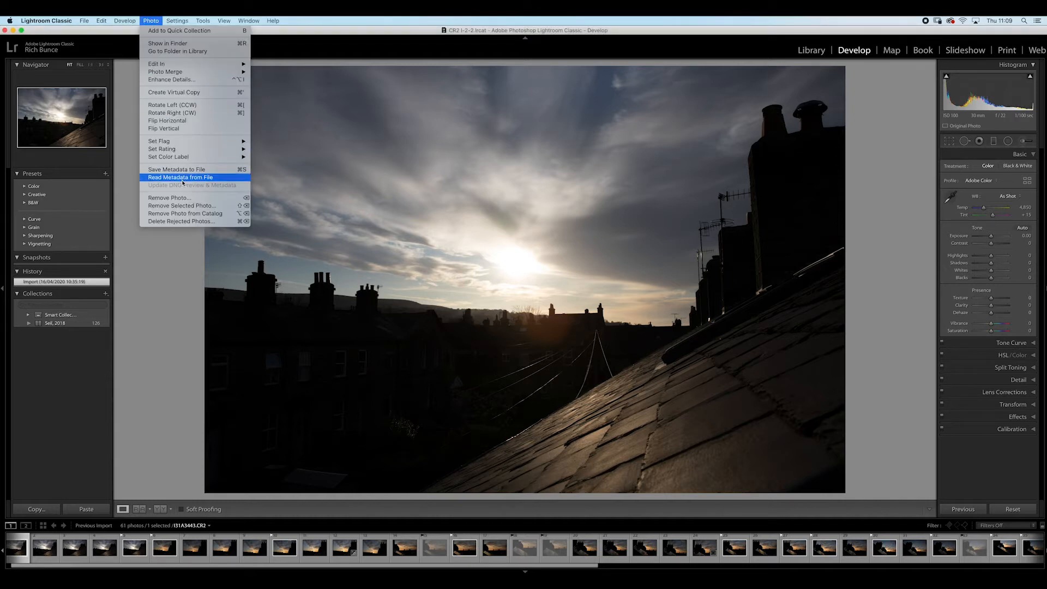
{"action": "left_click", "coordinate": [184, 223]}
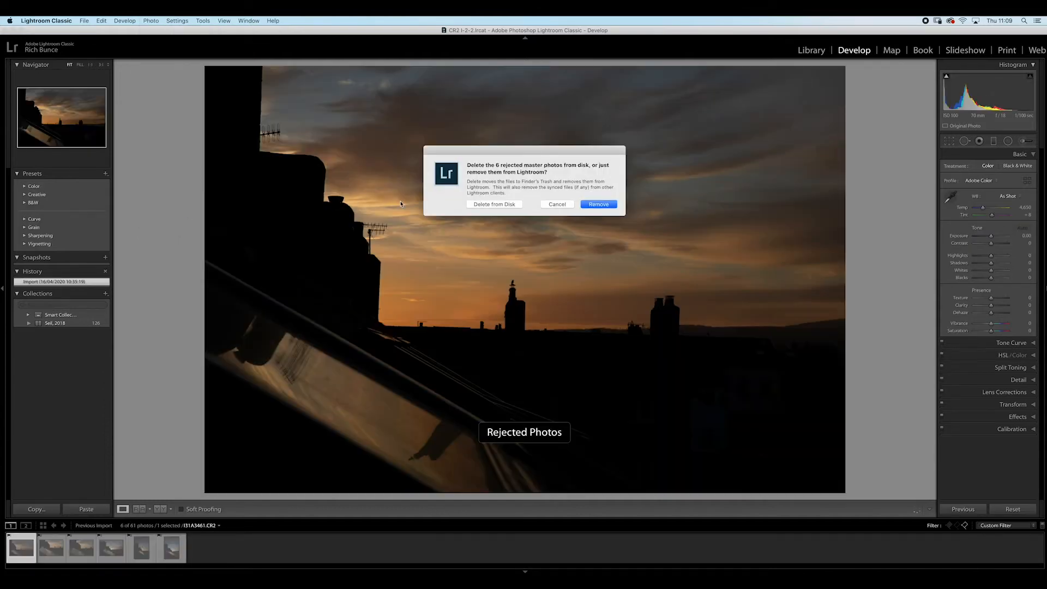
{"action": "left_click", "coordinate": [494, 205]}
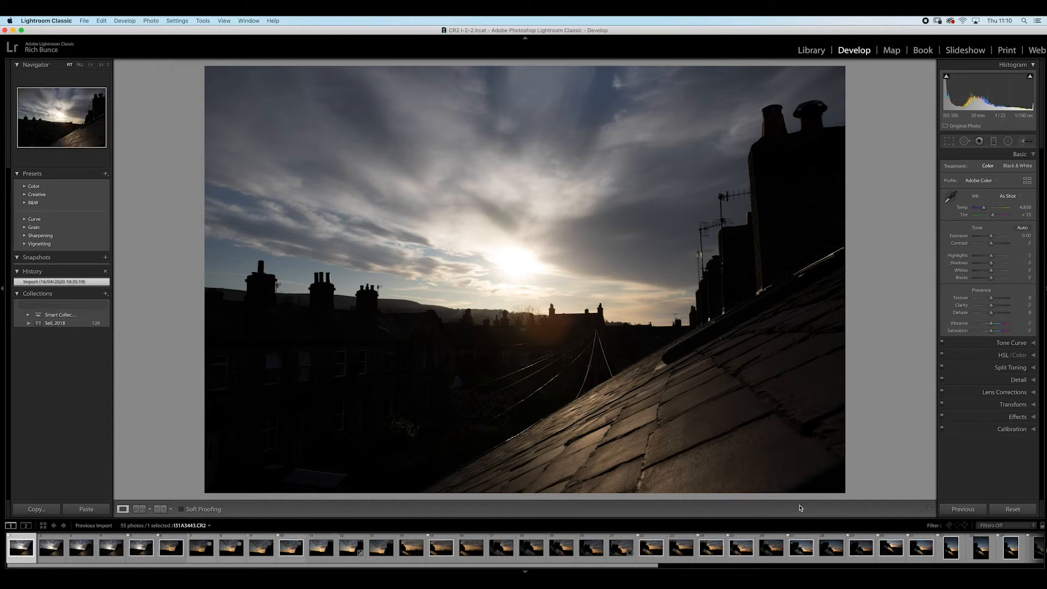
Filter the filmstrip to show only flagged photos with the Flagged preset
{"action": "left_click", "coordinate": [949, 526]}
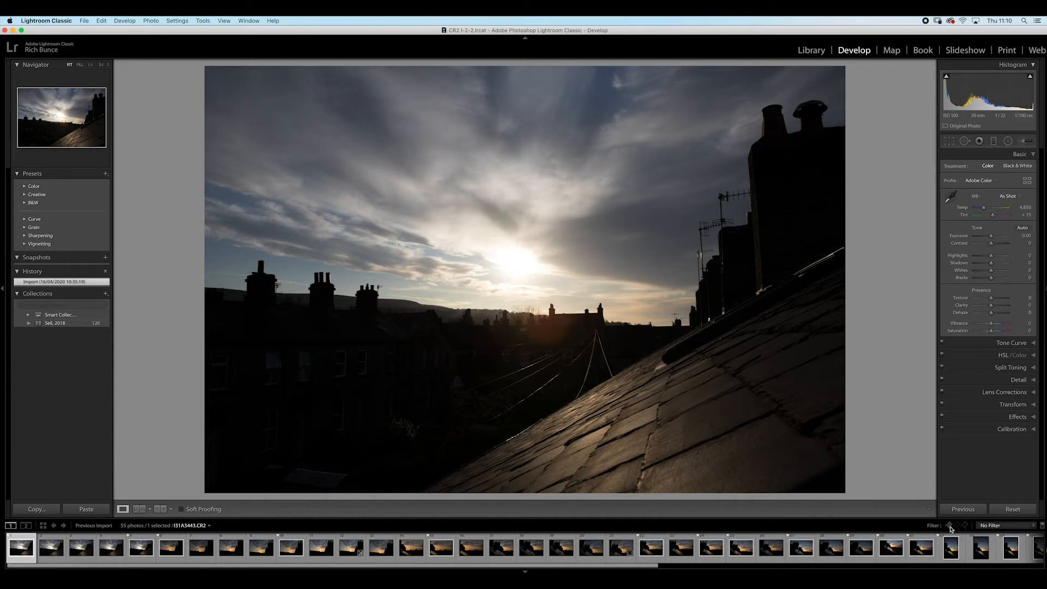
{"action": "left_click", "coordinate": [1033, 527]}
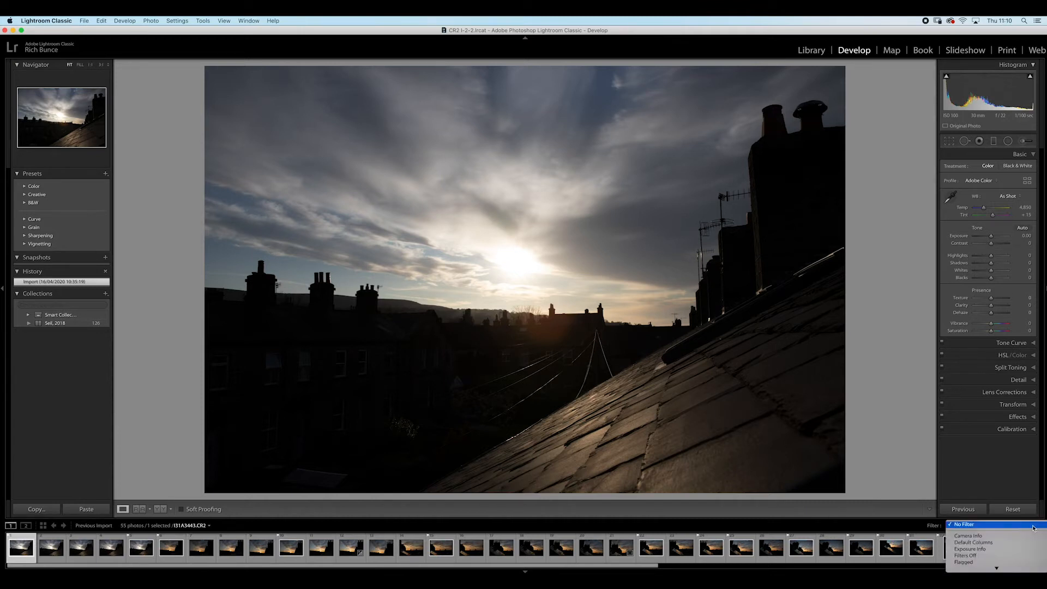
{"action": "mouse_move", "coordinate": [997, 567]}
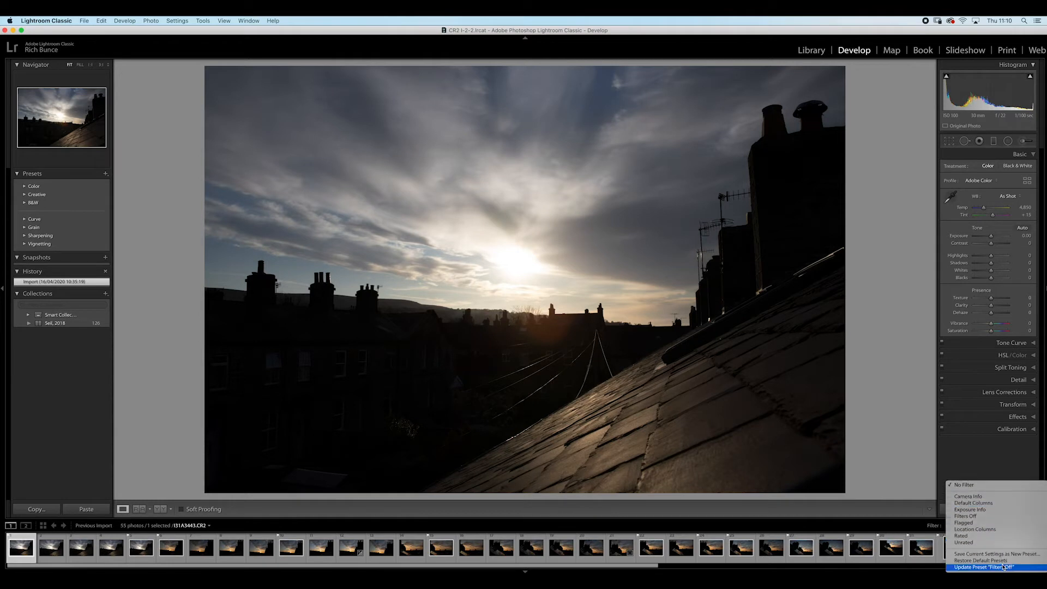
{"action": "left_click", "coordinate": [987, 524]}
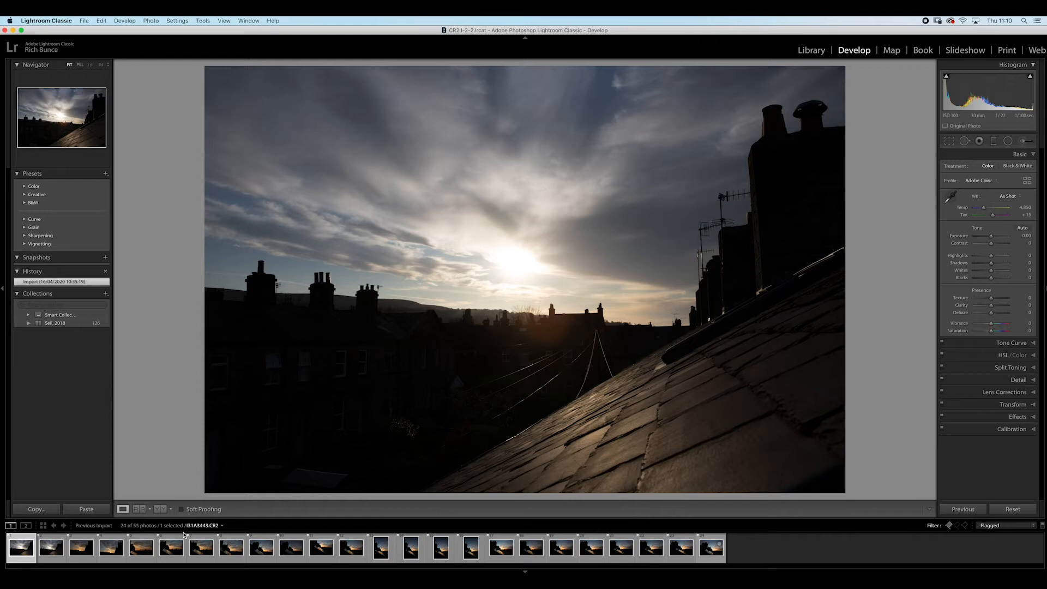
Review the flagged photos from I31A3448.CR2 onward and compare I31A3462.CR2 with the photo after it
{"action": "key", "text": "Right"}
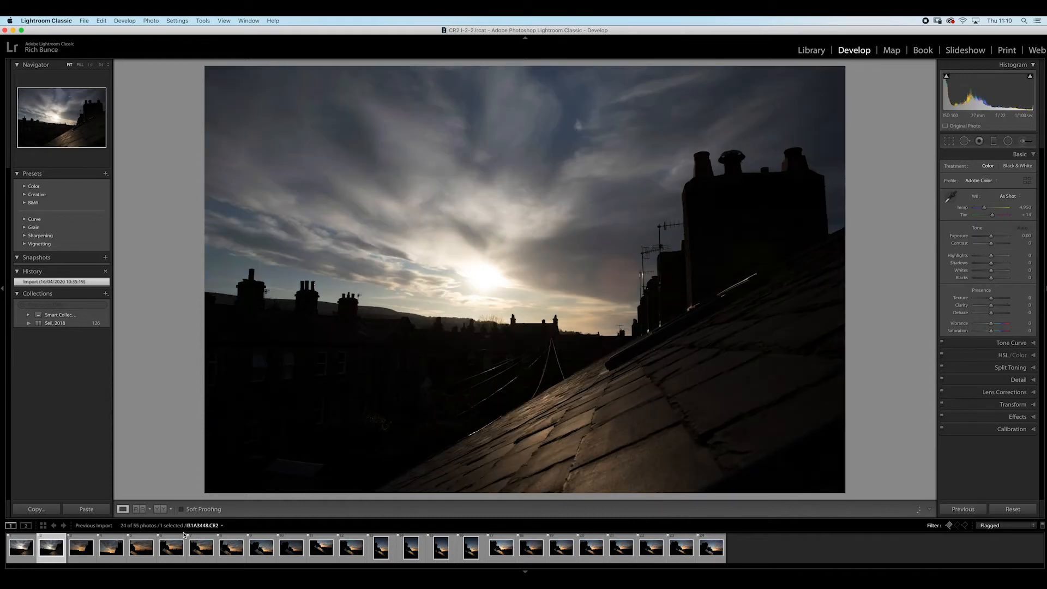
{"action": "key", "text": "Right"}
{"action": "key", "text": "Right"}
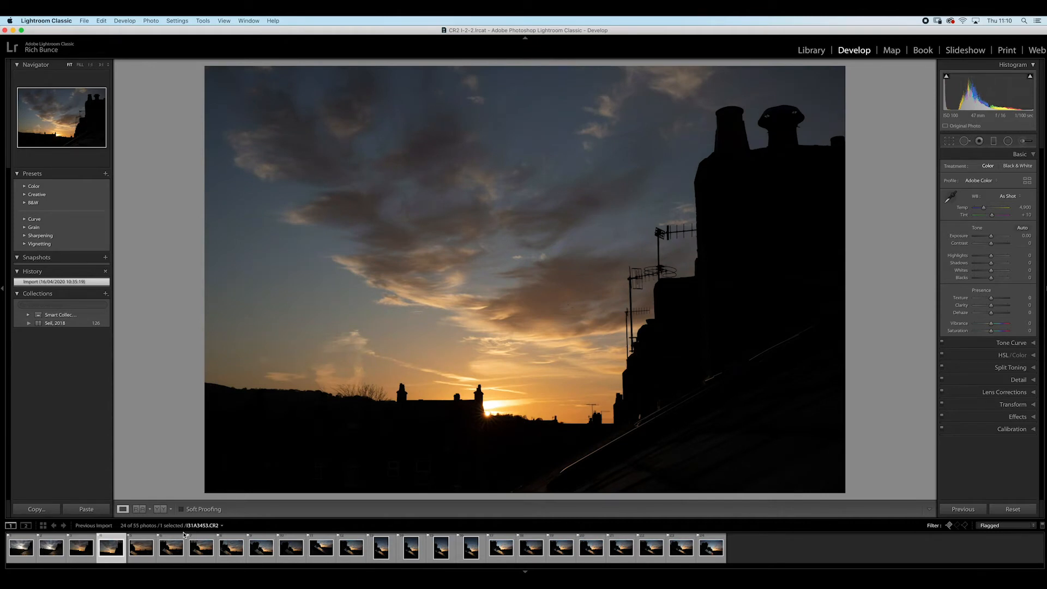
{"action": "key", "text": "Right"}
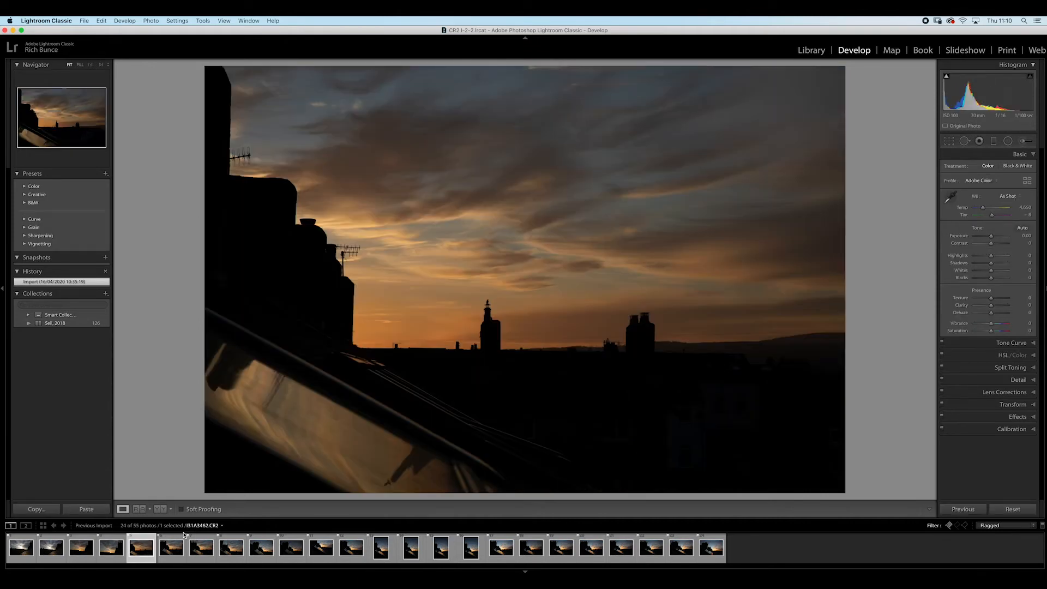
{"action": "key", "text": "Right"}
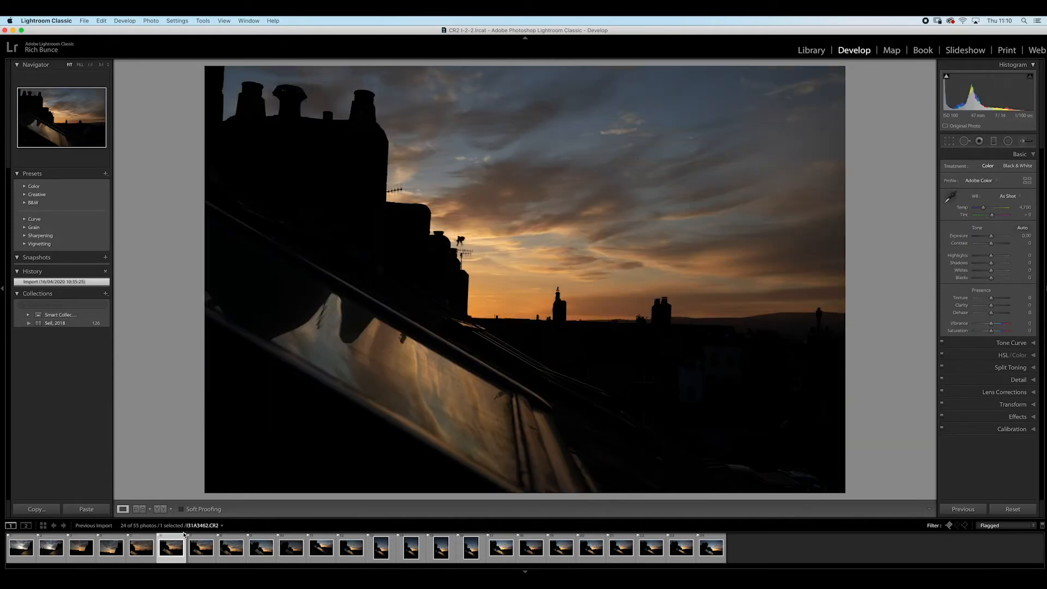
{"action": "key", "text": "Left"}
{"action": "key", "text": "Right"}
{"action": "key", "text": "Left"}
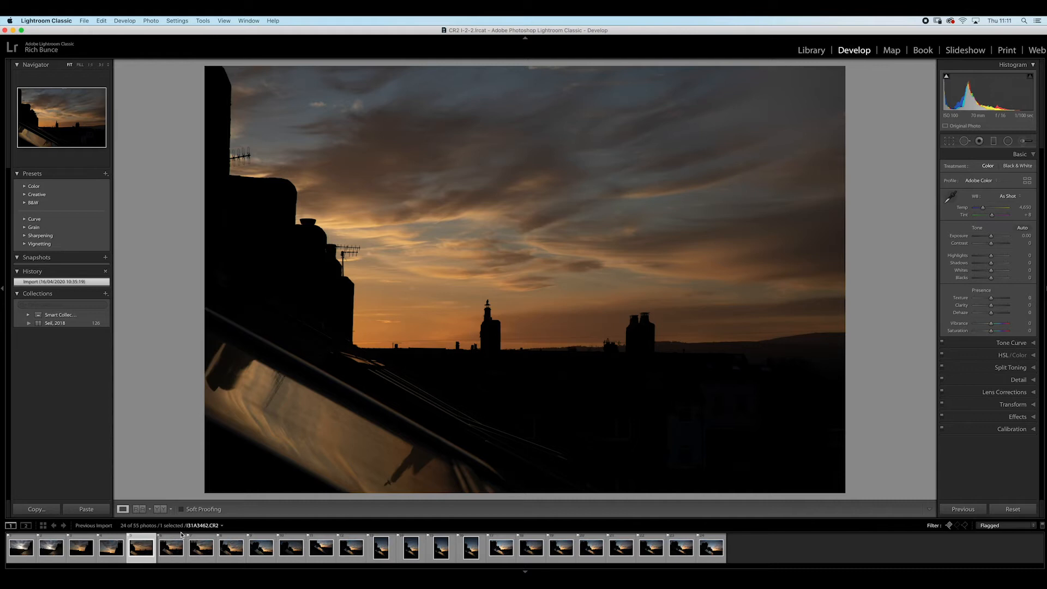
Continue to the portrait photo I31A3495.CR2 and enable Remove Chromatic Aberration and Profile Corrections for it
{"action": "key", "text": "Right"}
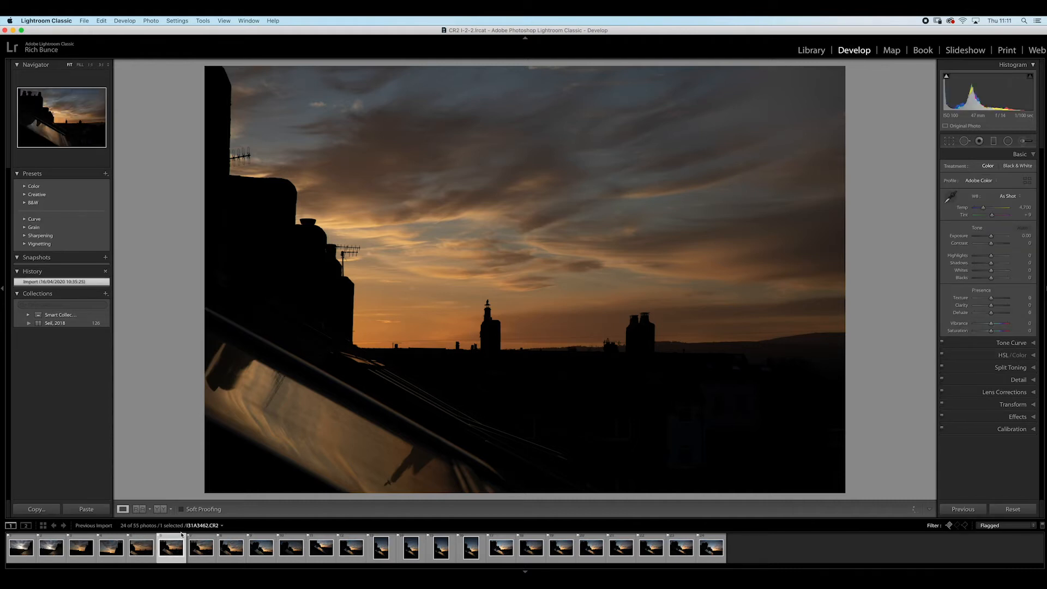
{"action": "key", "text": "Right"}
{"action": "key", "text": "Right"}
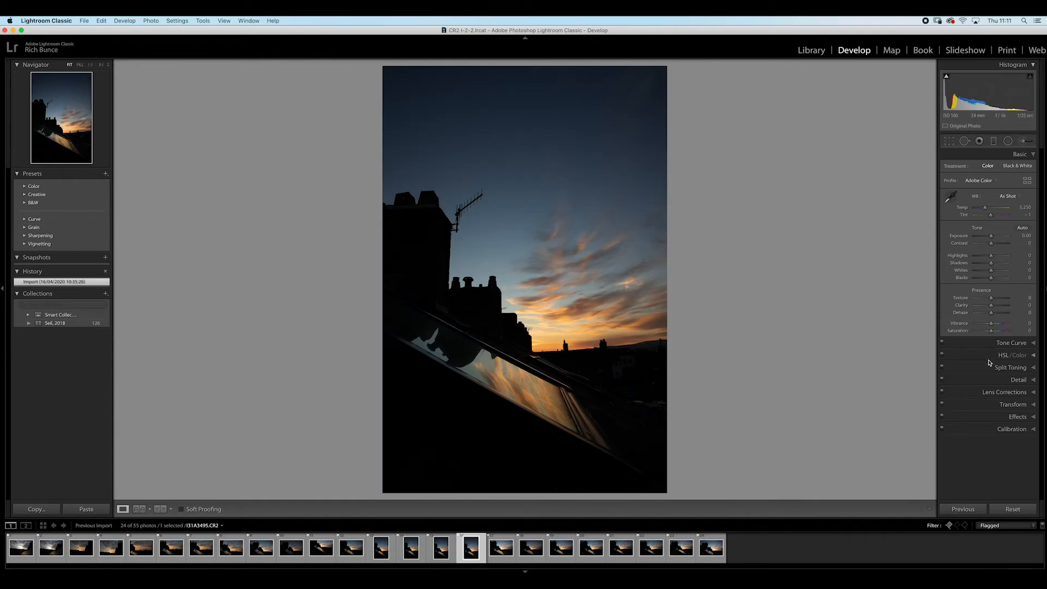
{"action": "left_click", "coordinate": [1035, 392]}
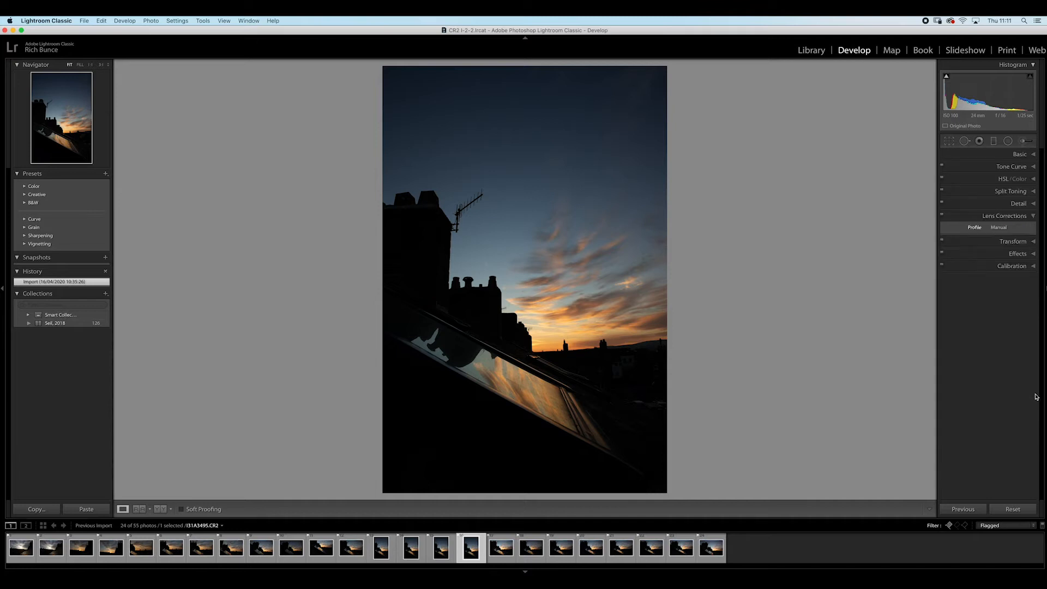
{"action": "left_click", "coordinate": [946, 241]}
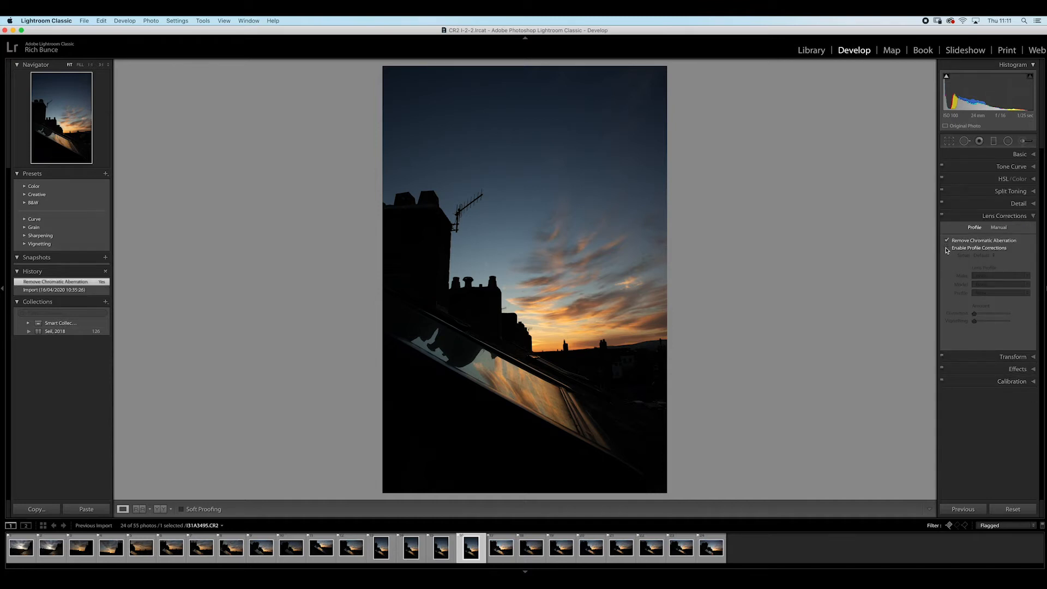
{"action": "left_click", "coordinate": [947, 248]}
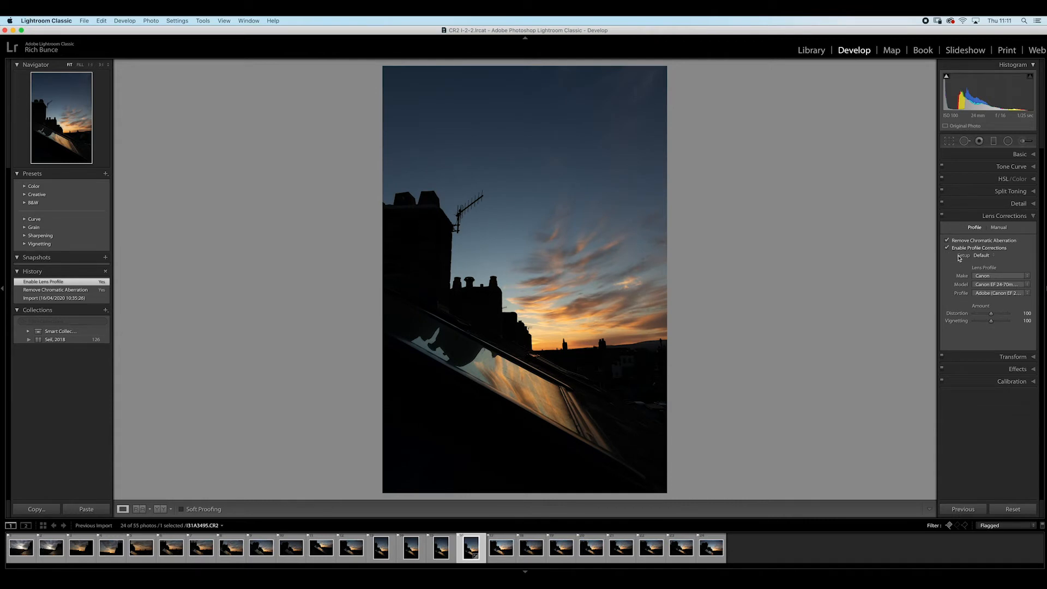
Check the lens make options and compare I31A3495.CR2 with profile corrections turned off and on again
{"action": "left_click", "coordinate": [984, 277]}
{"action": "left_click", "coordinate": [986, 277]}
{"action": "left_click", "coordinate": [947, 248]}
{"action": "left_click", "coordinate": [947, 249]}
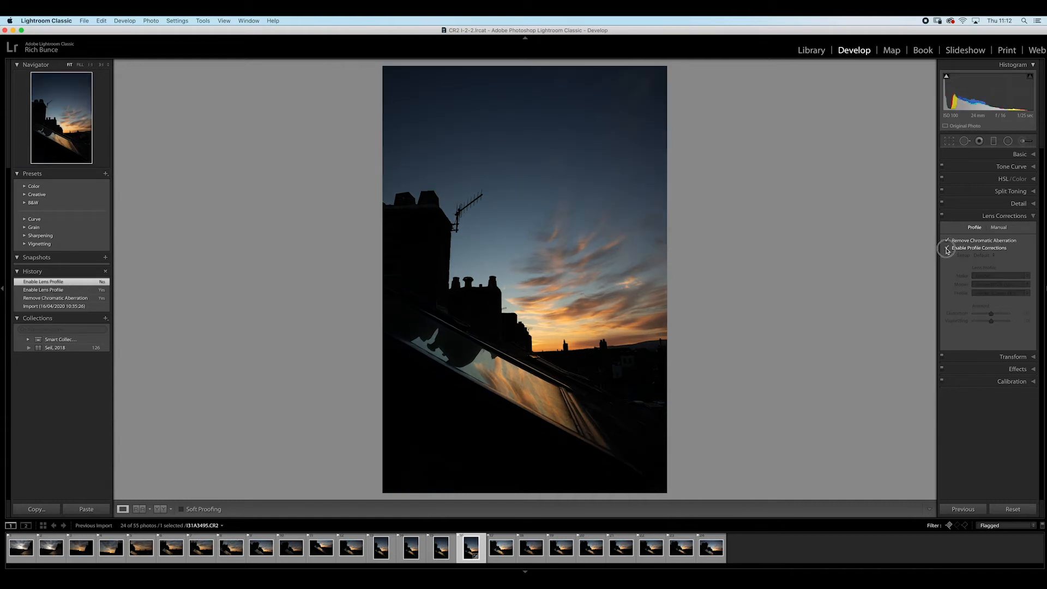
Look over the manual lens correction settings, and try Auto white balance before restoring As Shot
{"action": "left_click", "coordinate": [997, 228]}
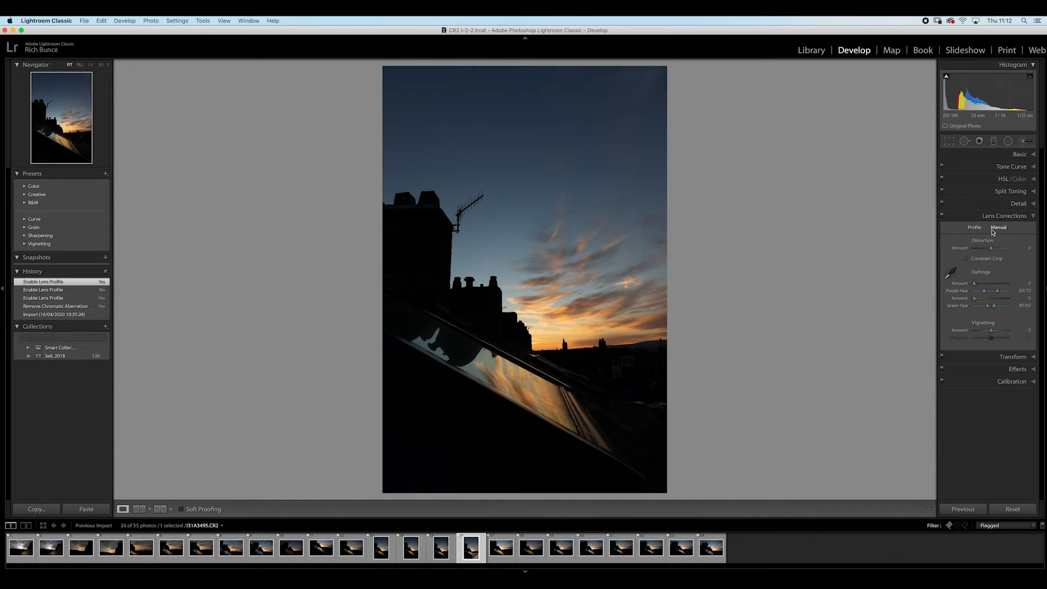
{"action": "left_click", "coordinate": [975, 228]}
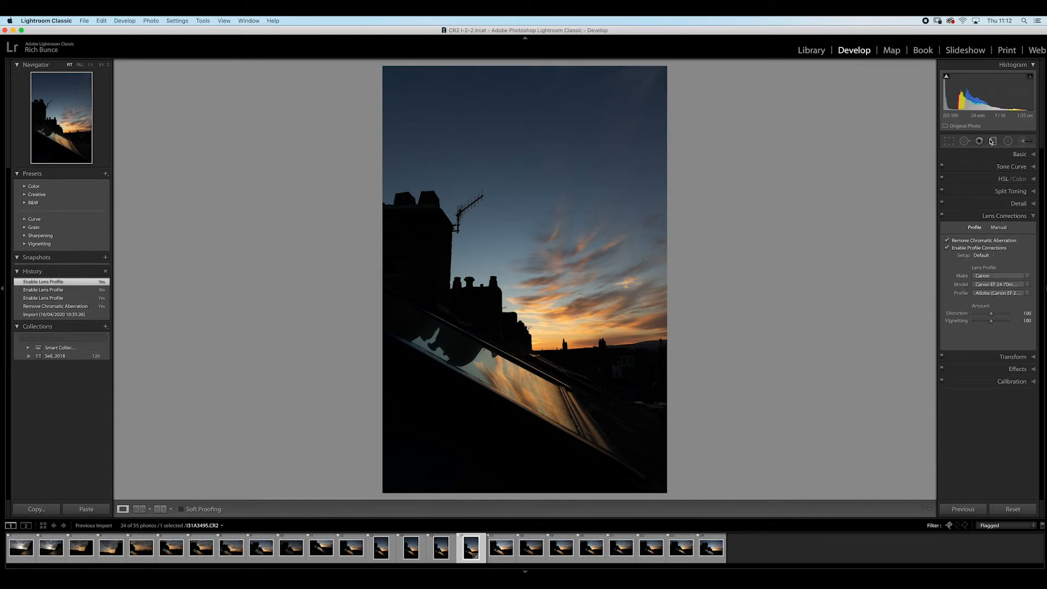
{"action": "left_click", "coordinate": [985, 155]}
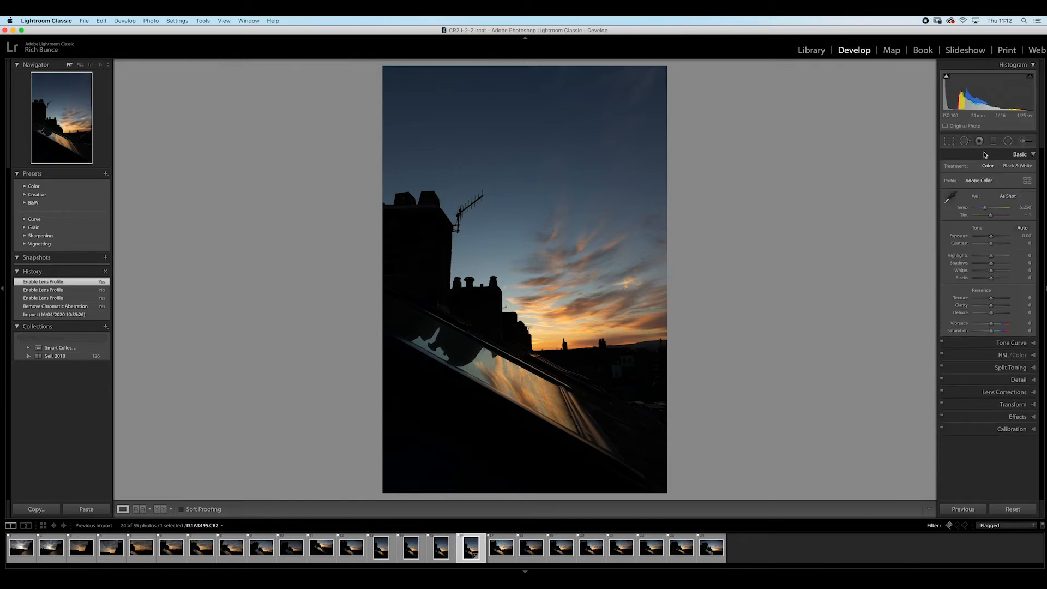
{"action": "left_click", "coordinate": [1007, 196]}
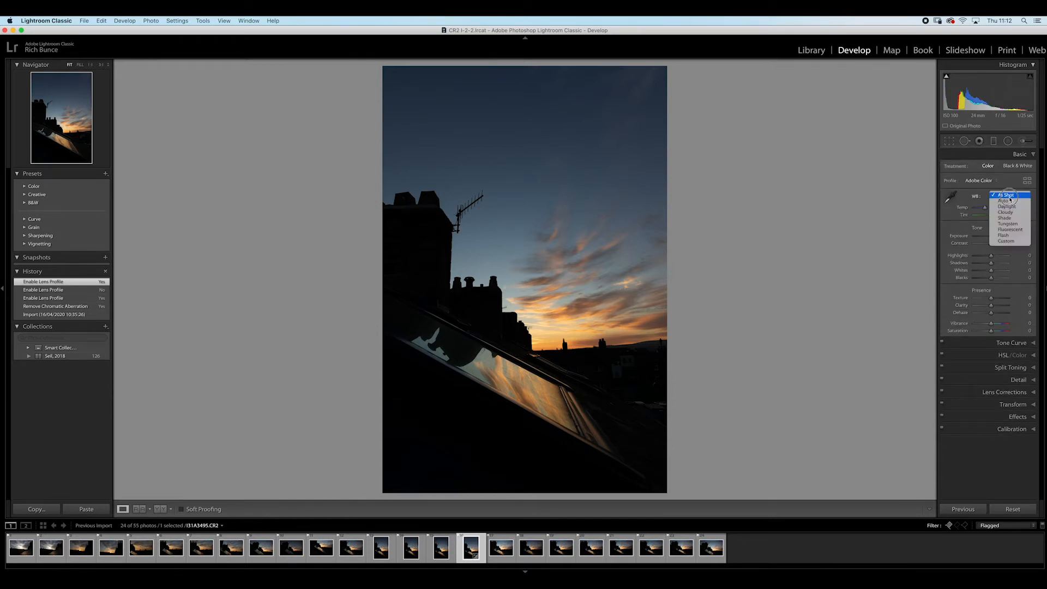
{"action": "left_click", "coordinate": [1009, 202]}
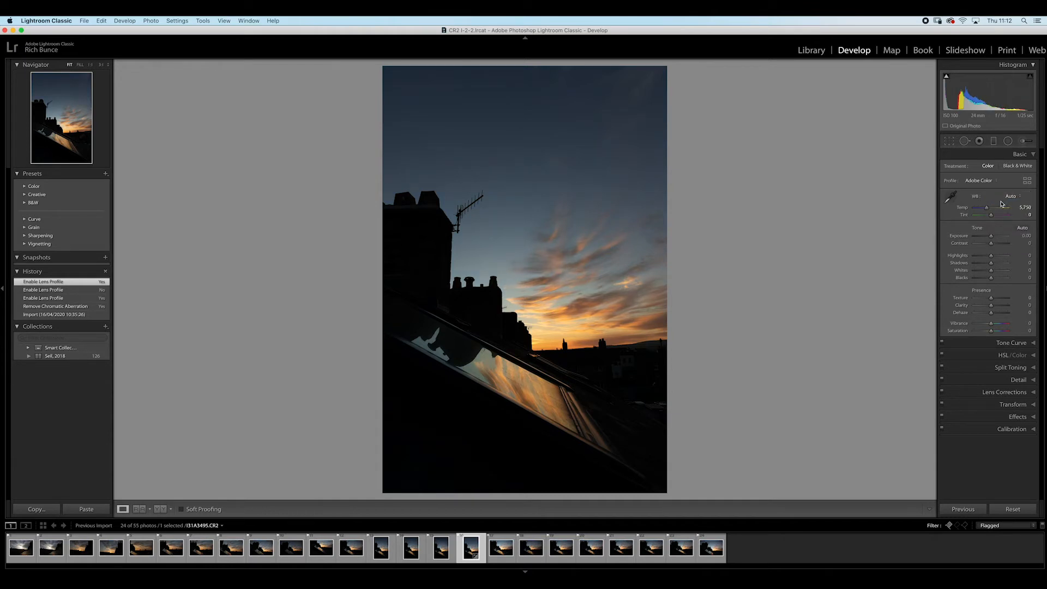
{"action": "left_click", "coordinate": [1012, 196]}
{"action": "left_click", "coordinate": [1012, 190]}
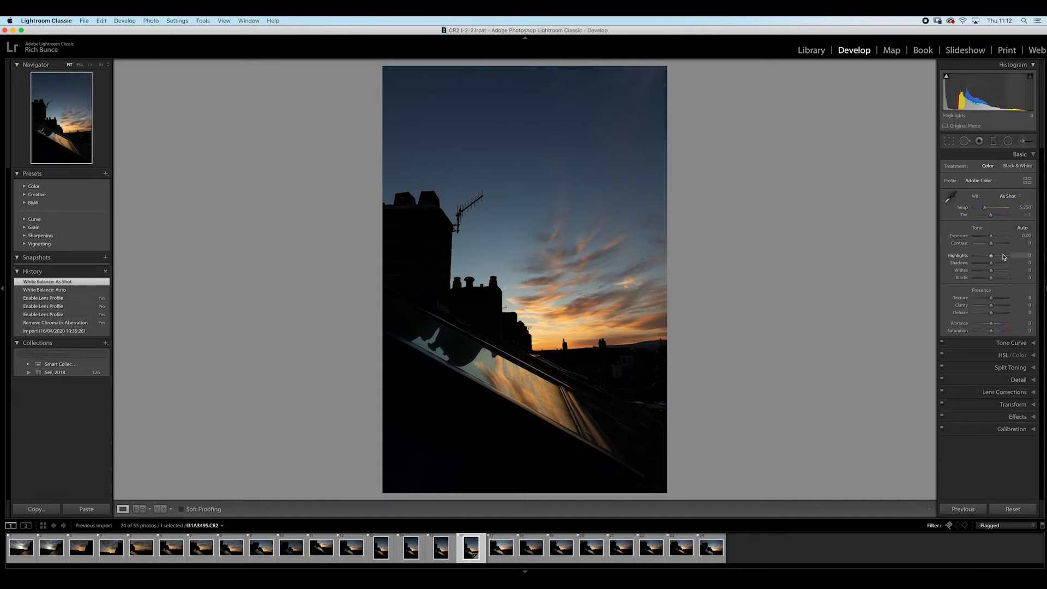
Set Shadows to +14, Highlights to -14 and Clarity to +15, trying Clarity at +100 for comparison
{"action": "left_click_drag", "start_coordinate": [992, 264], "coordinate": [989, 257]}
{"action": "left_click_drag", "start_coordinate": [991, 304], "coordinate": [993, 306]}
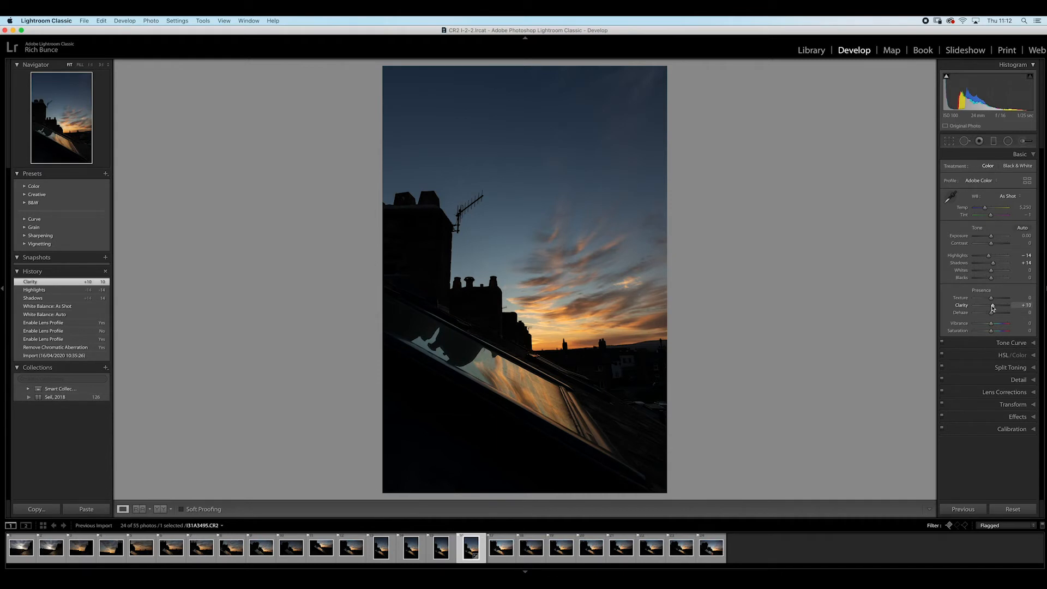
{"action": "left_click_drag", "start_coordinate": [993, 308], "coordinate": [1016, 309]}
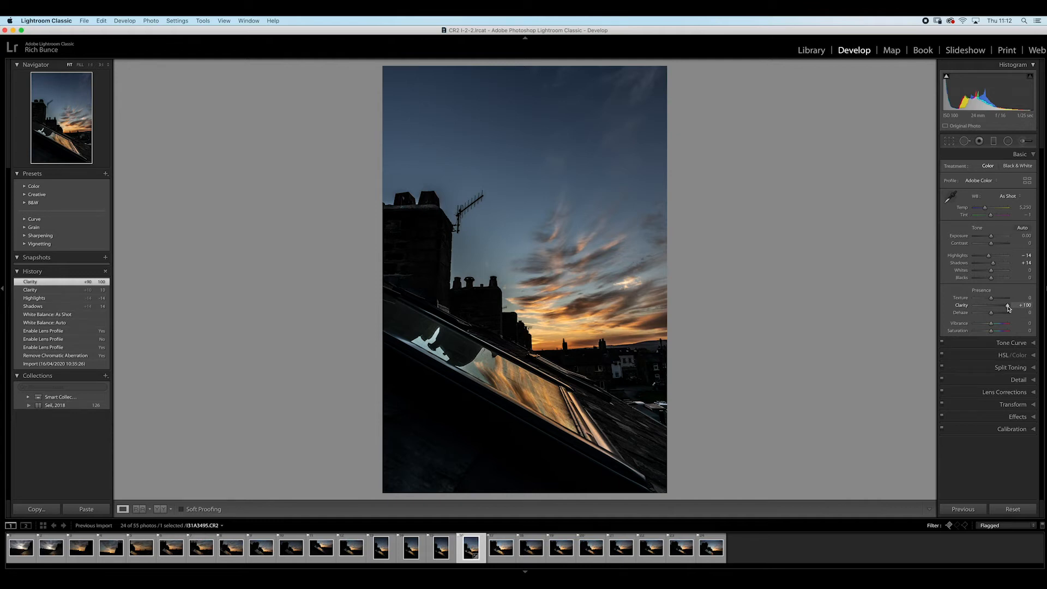
{"action": "left_click_drag", "start_coordinate": [1007, 309], "coordinate": [994, 310]}
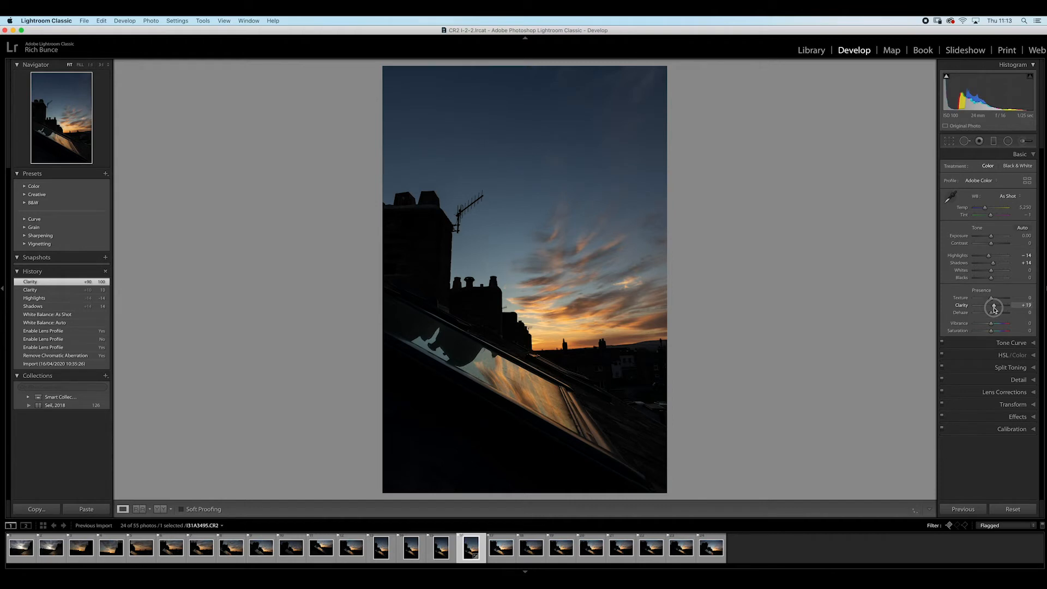
{"action": "left_click_drag", "start_coordinate": [994, 310], "coordinate": [993, 309]}
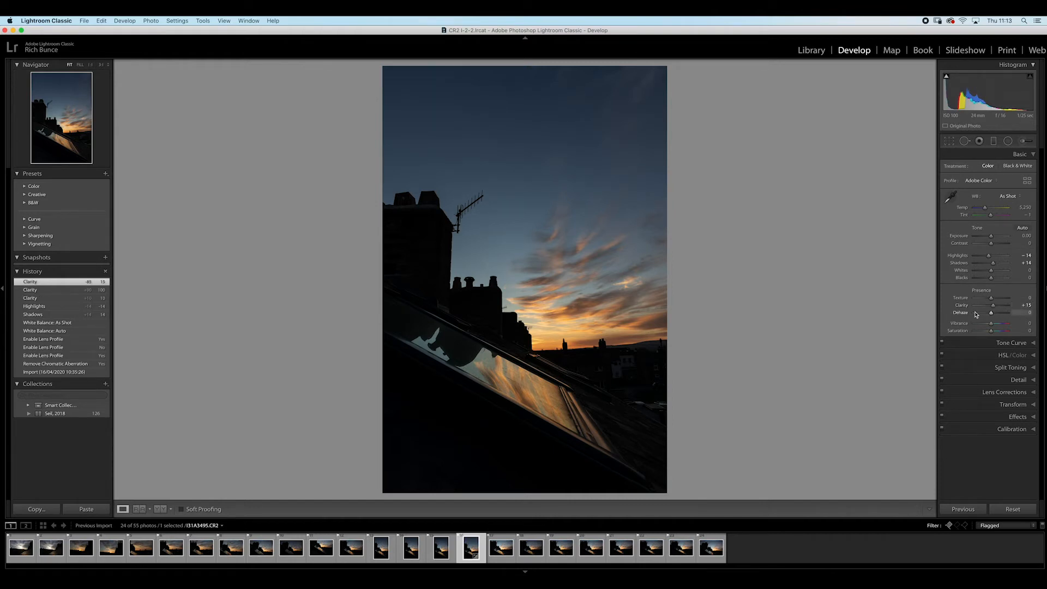
Try a strong Saturation increase on the photo twice, resetting it to 0 each time
{"action": "mouse_move", "coordinate": [991, 331]}
{"action": "left_mouse_down"}
{"action": "mouse_move", "coordinate": [1010, 332]}
{"action": "mouse_move", "coordinate": [995, 336]}
{"action": "left_mouse_up"}
{"action": "double_click", "coordinate": [963, 334]}
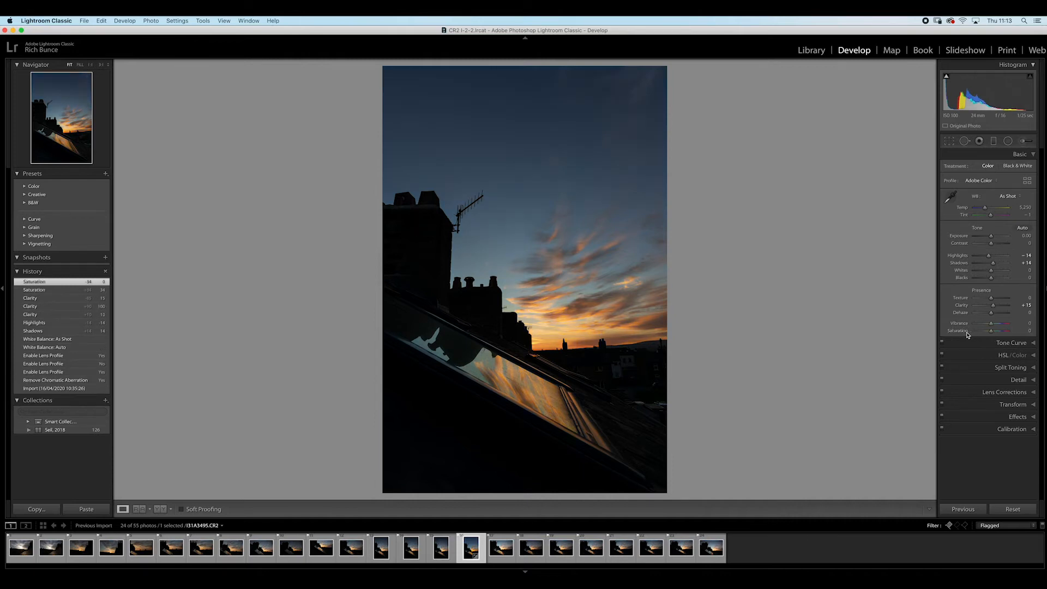
{"action": "left_click_drag", "start_coordinate": [992, 333], "coordinate": [997, 332]}
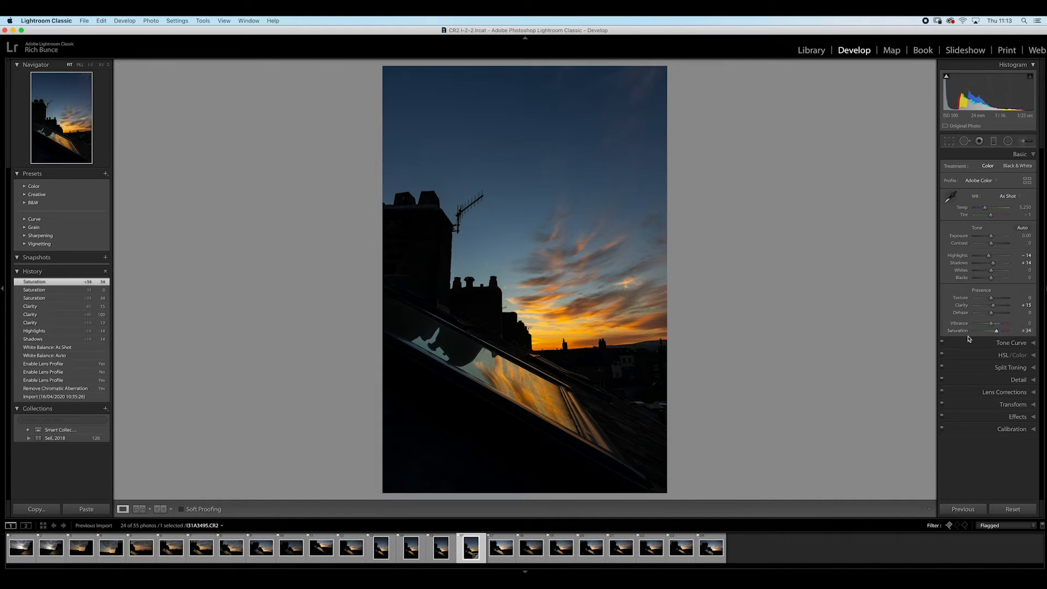
{"action": "double_click", "coordinate": [964, 331]}
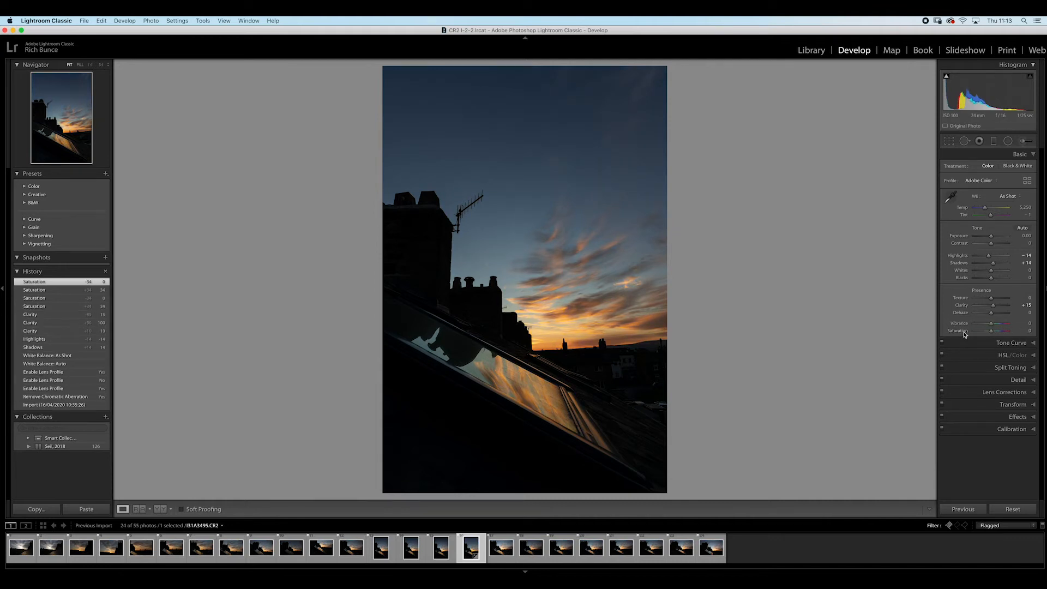
Boost the colours slightly with Vibrance at +6 and Saturation at +9
{"action": "left_click", "coordinate": [991, 329]}
{"action": "left_click", "coordinate": [992, 324]}
{"action": "left_click", "coordinate": [992, 331]}
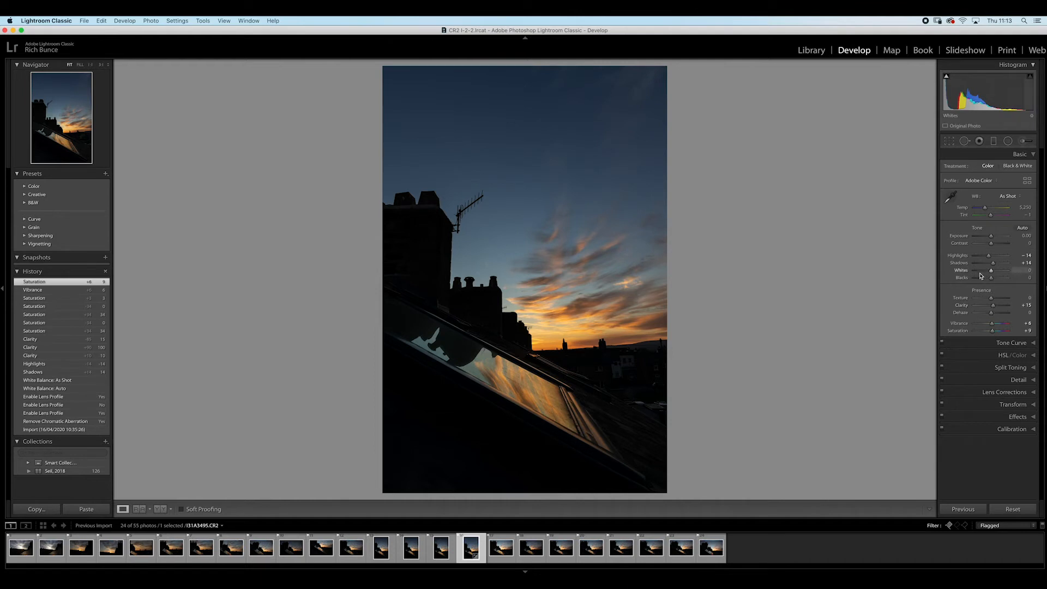
Raise Shadows to +45 and try Highlights at -38, then reset Highlights and set it to -15
{"action": "mouse_move", "coordinate": [993, 266]}
{"action": "left_mouse_down"}
{"action": "mouse_move", "coordinate": [1003, 266]}
{"action": "mouse_move", "coordinate": [984, 260]}
{"action": "left_mouse_up"}
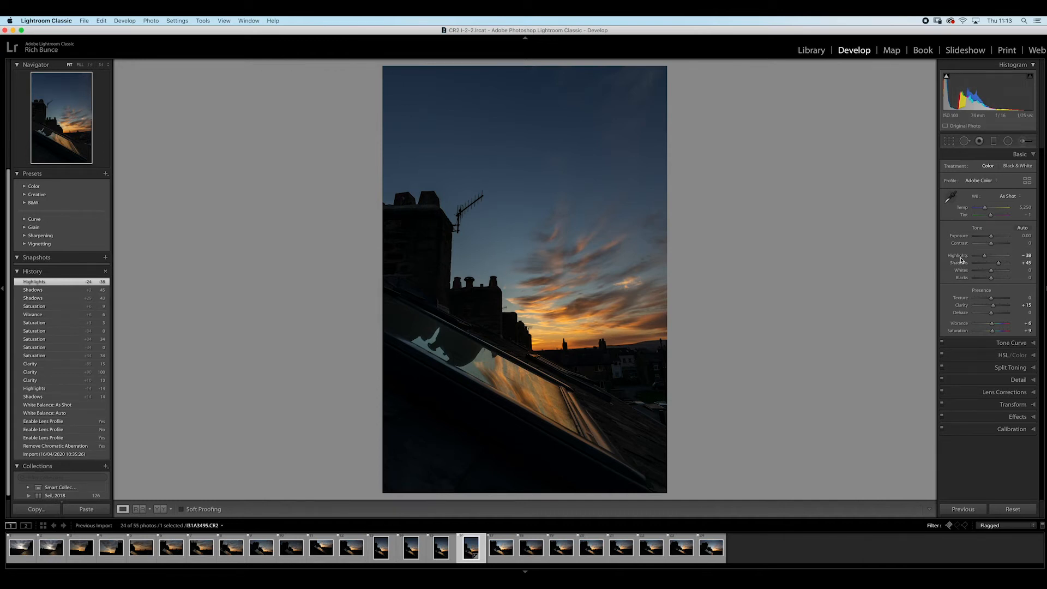
{"action": "double_click", "coordinate": [958, 256]}
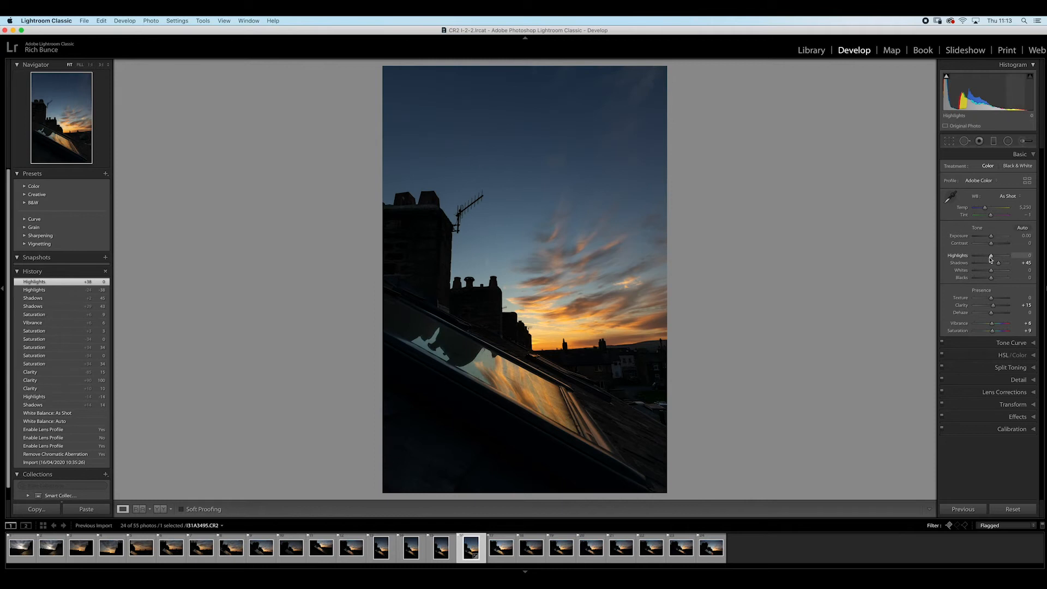
{"action": "left_click_drag", "start_coordinate": [990, 256], "coordinate": [987, 256]}
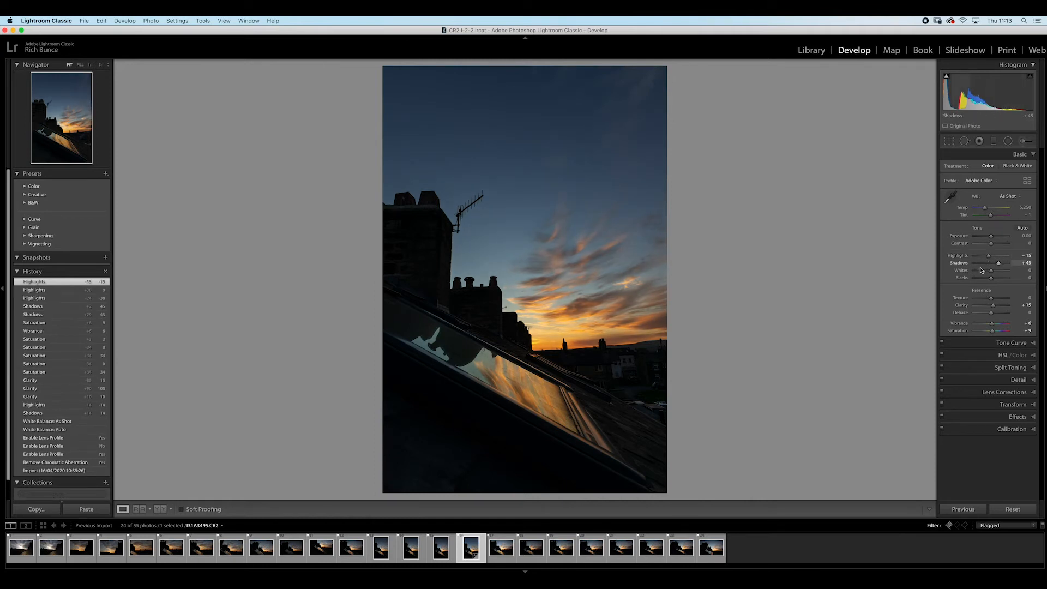
Reset Shadows, try it at +50 while inspecting the houses beyond the roof, and return it to 0
{"action": "double_click", "coordinate": [962, 264]}
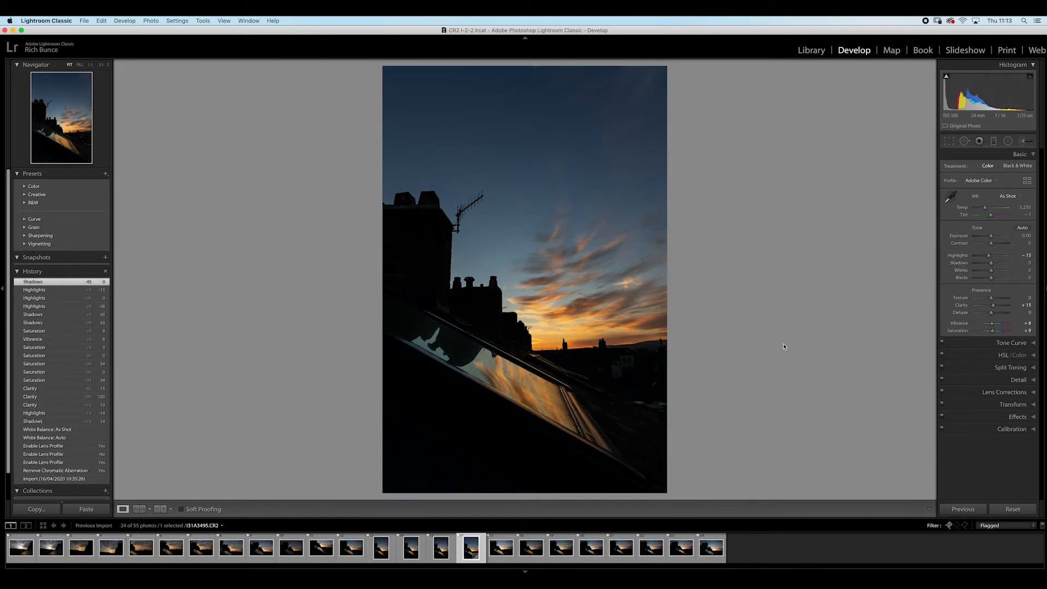
{"action": "left_click_drag", "start_coordinate": [991, 263], "coordinate": [1000, 264]}
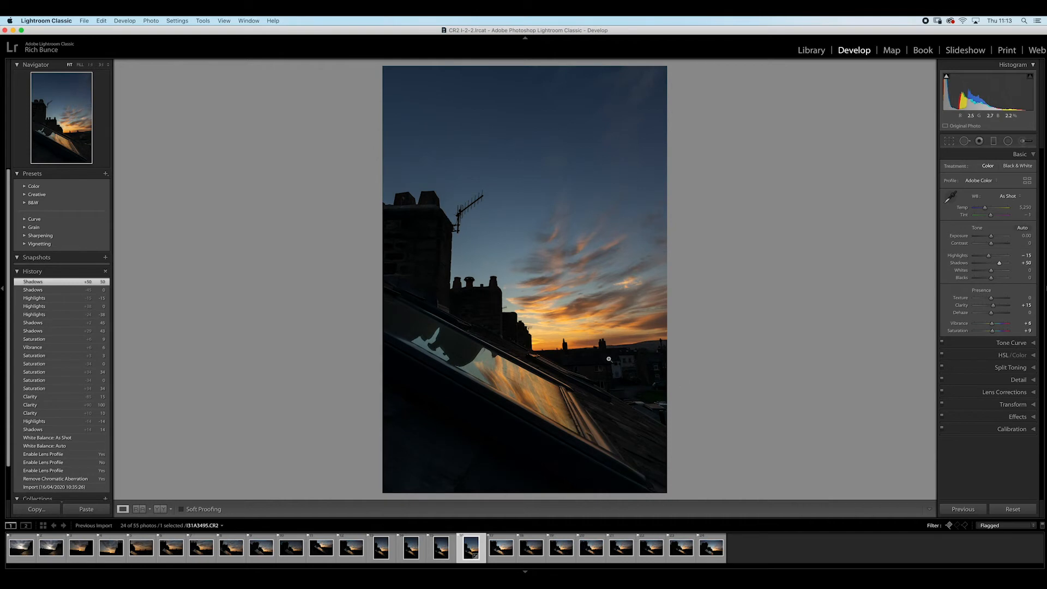
{"action": "left_click", "coordinate": [630, 381]}
{"action": "left_click_drag", "start_coordinate": [622, 379], "coordinate": [651, 299]}
{"action": "left_click", "coordinate": [650, 289]}
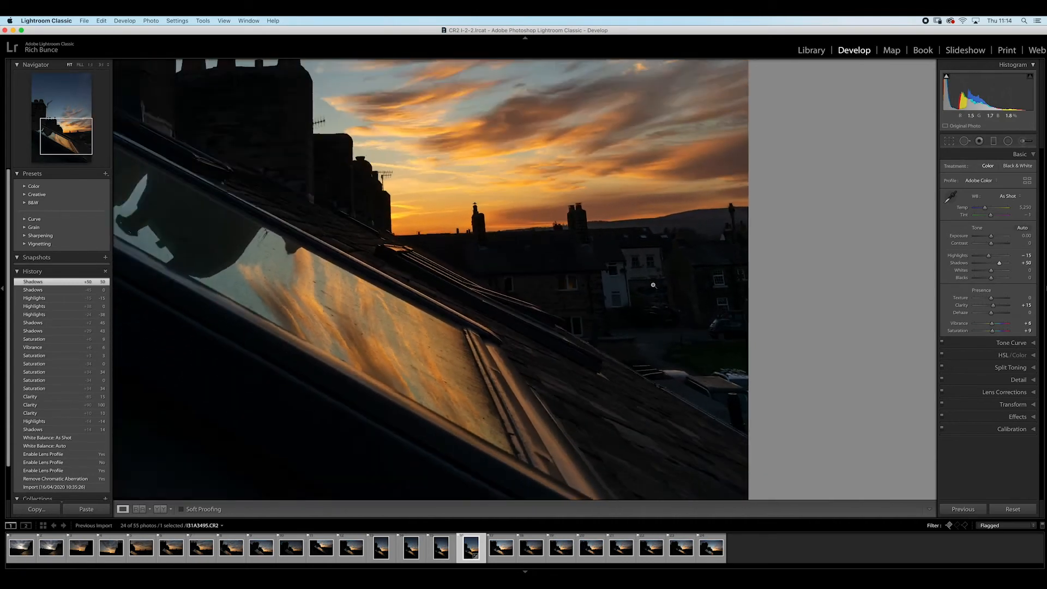
{"action": "double_click", "coordinate": [963, 265]}
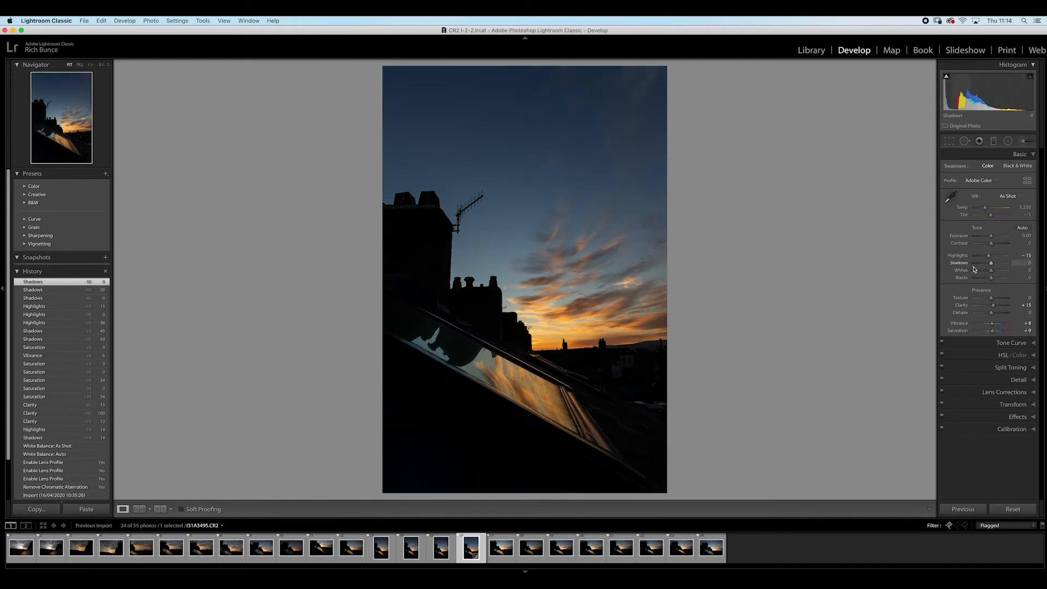
Add an inverted radial filter ellipse and centre it over the bright cars beyond the slate roof
{"action": "left_click", "coordinate": [649, 406]}
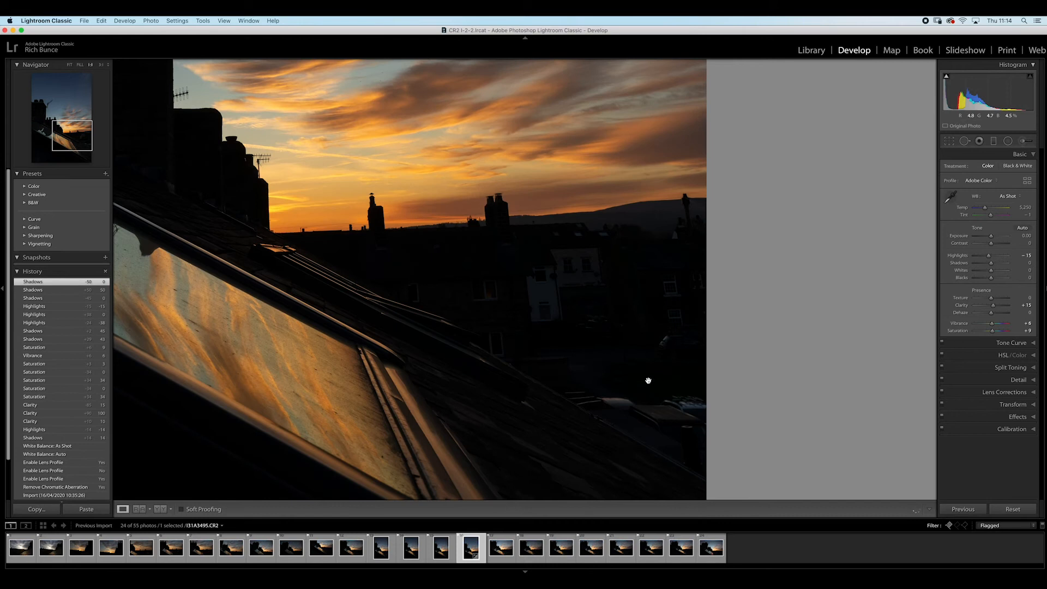
{"action": "left_click_drag", "start_coordinate": [648, 380], "coordinate": [600, 250]}
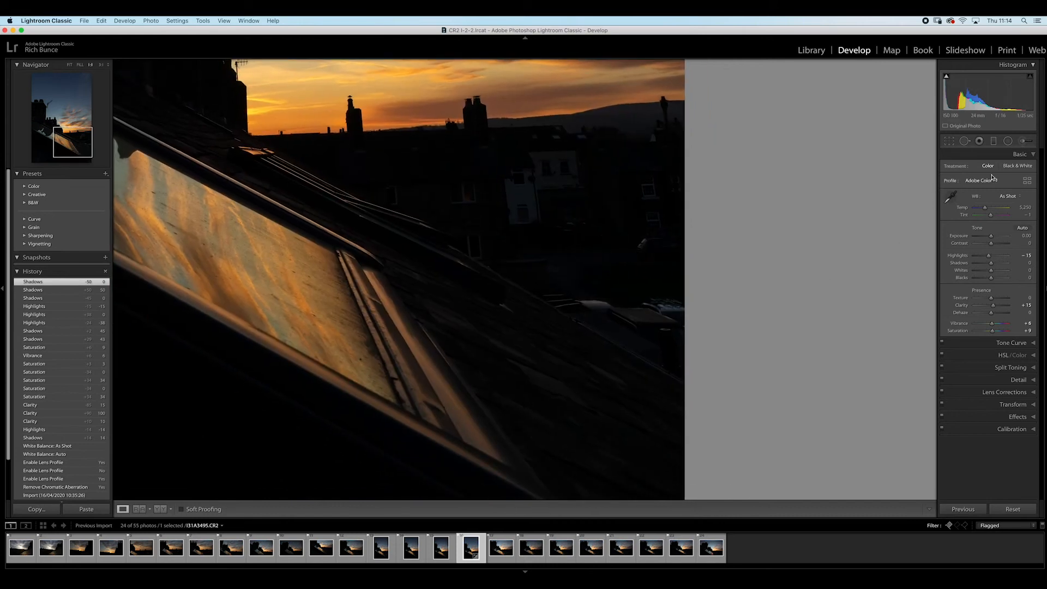
{"action": "left_click", "coordinate": [1008, 141]}
{"action": "left_click_drag", "start_coordinate": [531, 285], "coordinate": [653, 335]}
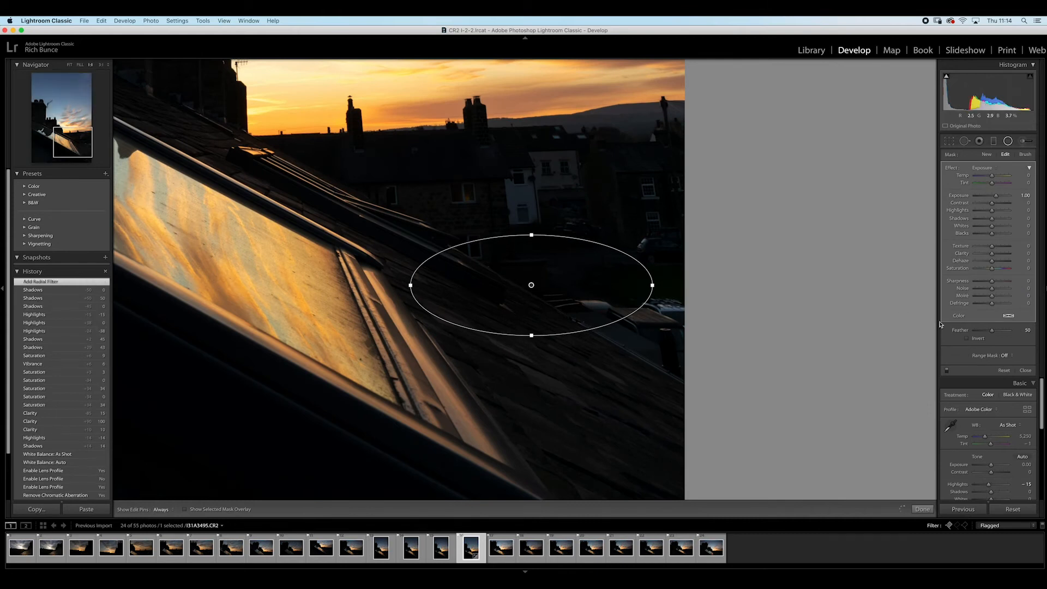
{"action": "left_click", "coordinate": [967, 339]}
{"action": "left_click_drag", "start_coordinate": [533, 284], "coordinate": [622, 315]}
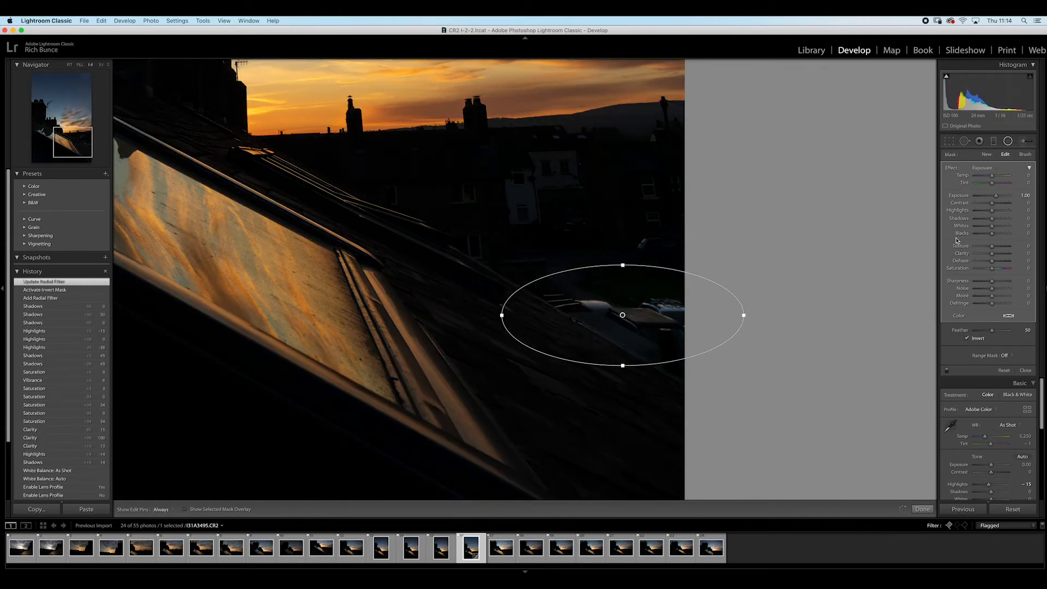
Set the radial filter's Exposure to -0.77, close the filter and compare the photo before and after side by side
{"action": "double_click", "coordinate": [961, 195]}
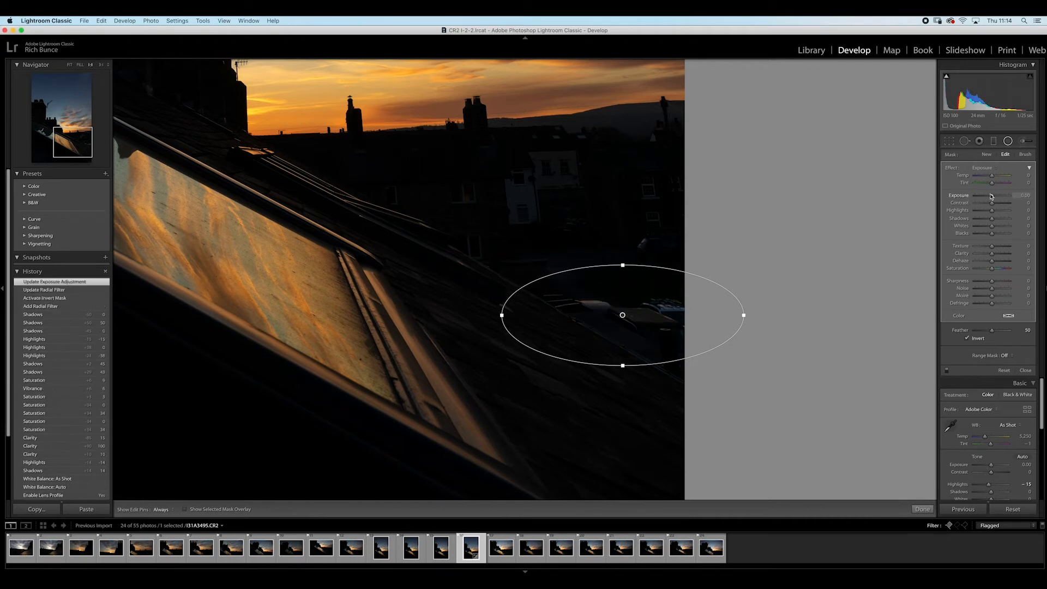
{"action": "left_click_drag", "start_coordinate": [992, 195], "coordinate": [989, 198]}
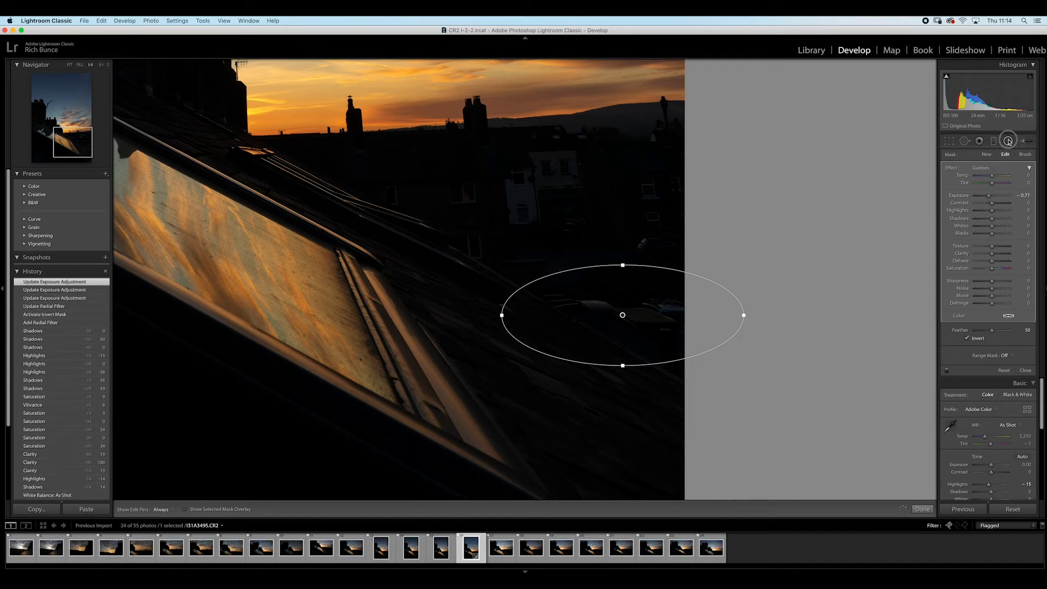
{"action": "left_click", "coordinate": [1007, 141]}
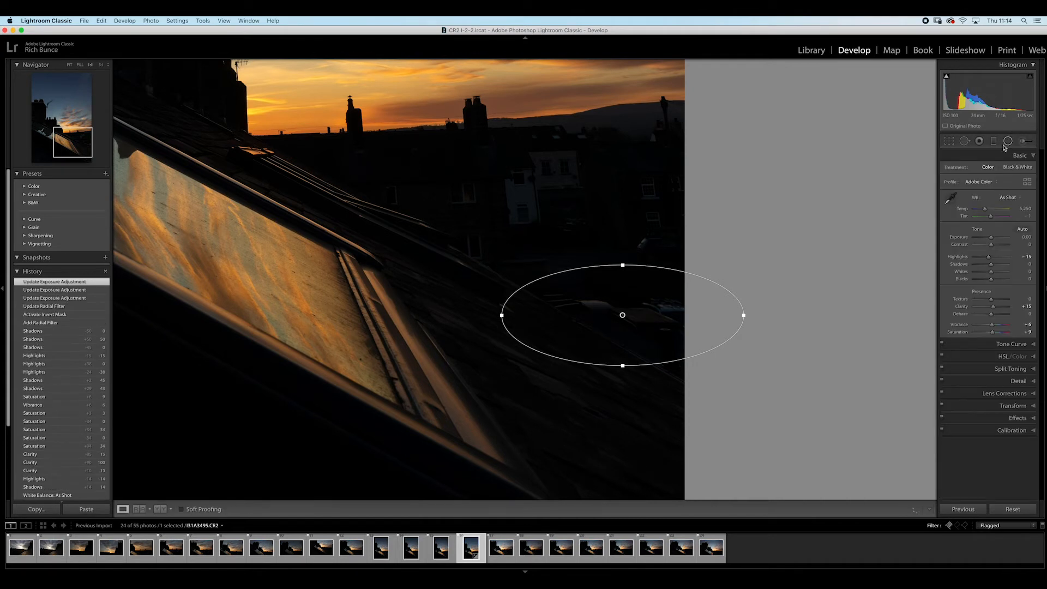
{"action": "left_click", "coordinate": [436, 304]}
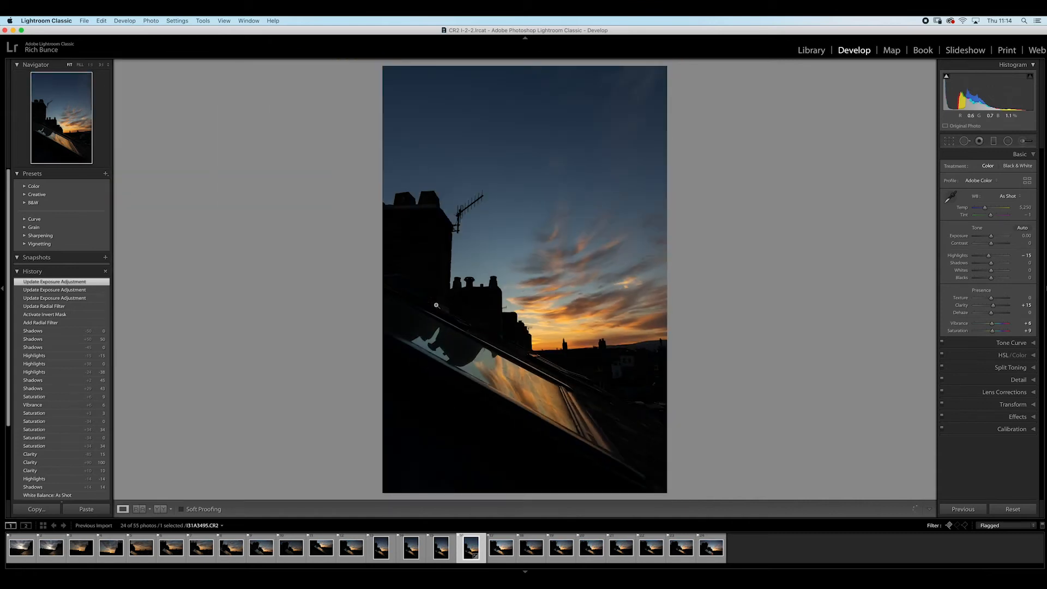
{"action": "left_click", "coordinate": [160, 509]}
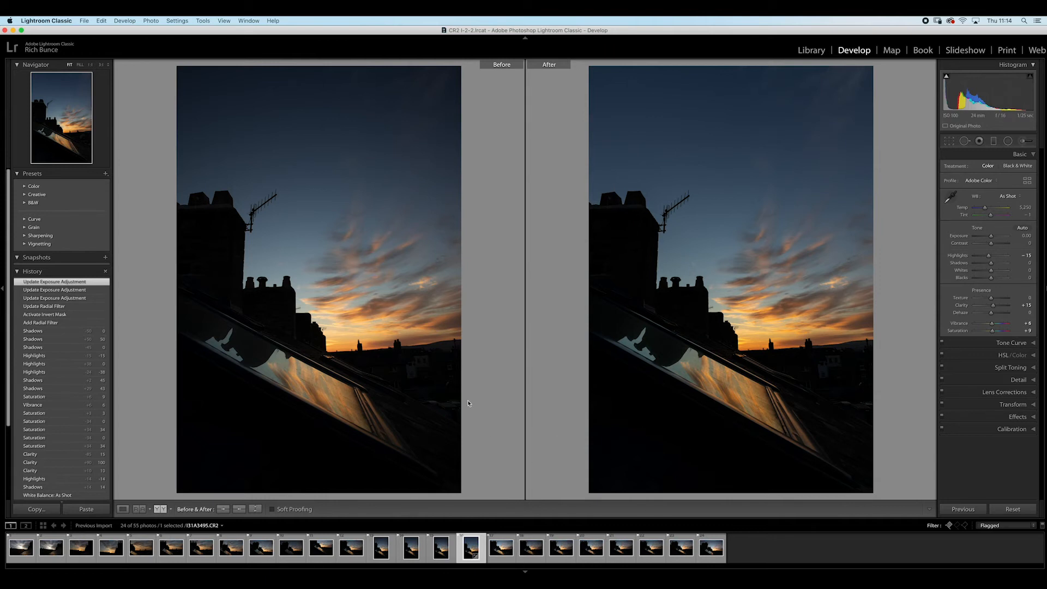
{"action": "left_click", "coordinate": [123, 509]}
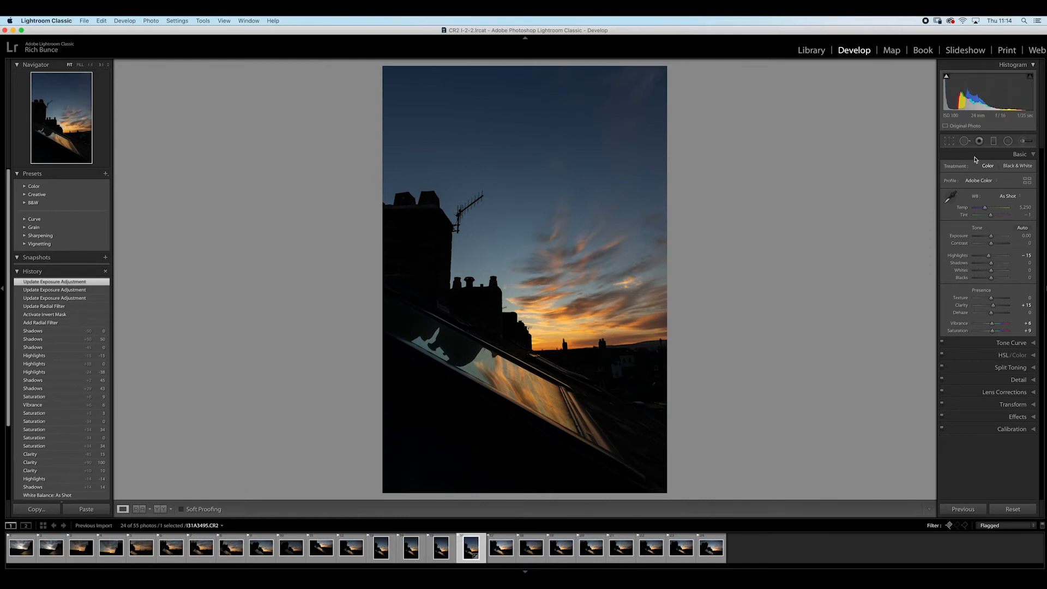
Crop thin strips off the photo's left and bottom edges and a slightly larger strip off its top edge
{"action": "left_click", "coordinate": [949, 141]}
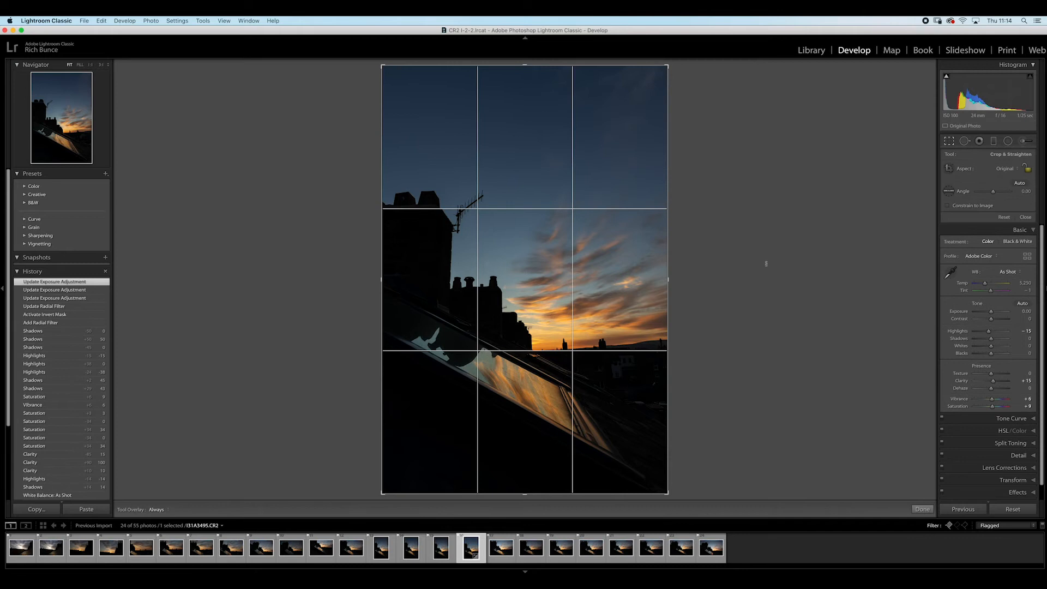
{"action": "left_click_drag", "start_coordinate": [381, 280], "coordinate": [384, 280]}
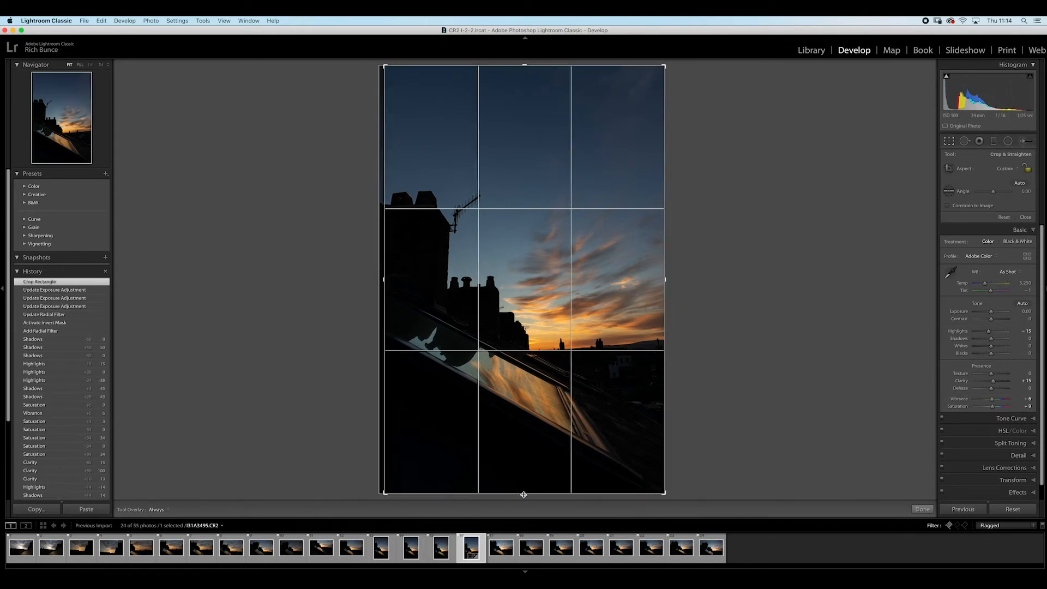
{"action": "left_click_drag", "start_coordinate": [523, 495], "coordinate": [523, 490]}
{"action": "left_click_drag", "start_coordinate": [526, 68], "coordinate": [527, 83]}
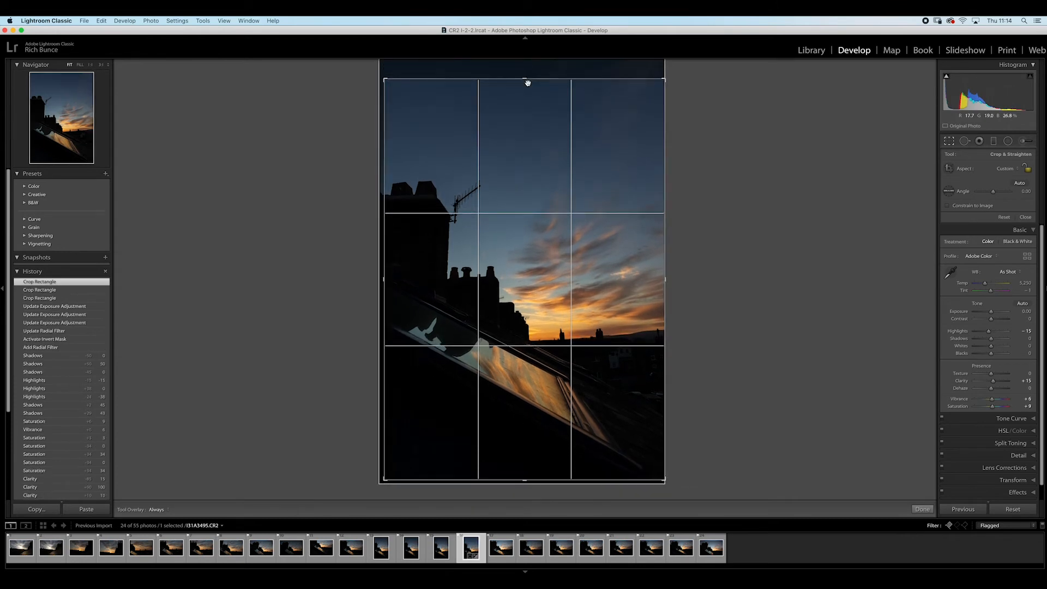
{"action": "left_click", "coordinate": [949, 141]}
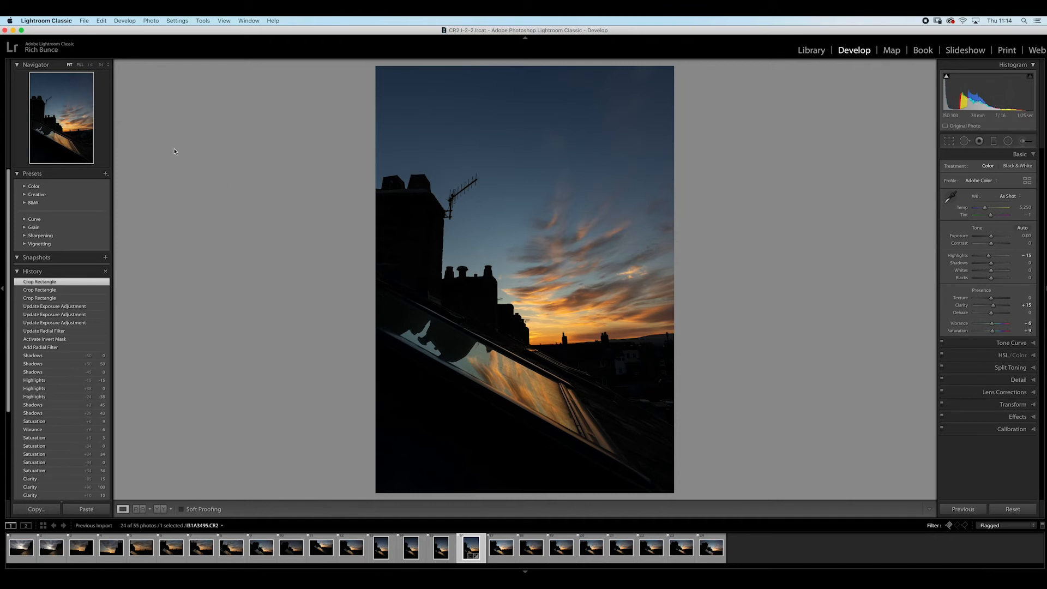
Start exporting the photo and browse for its destination to the From The Terrace folder inside Photography on the CR2 Files I drive
{"action": "left_click", "coordinate": [84, 20]}
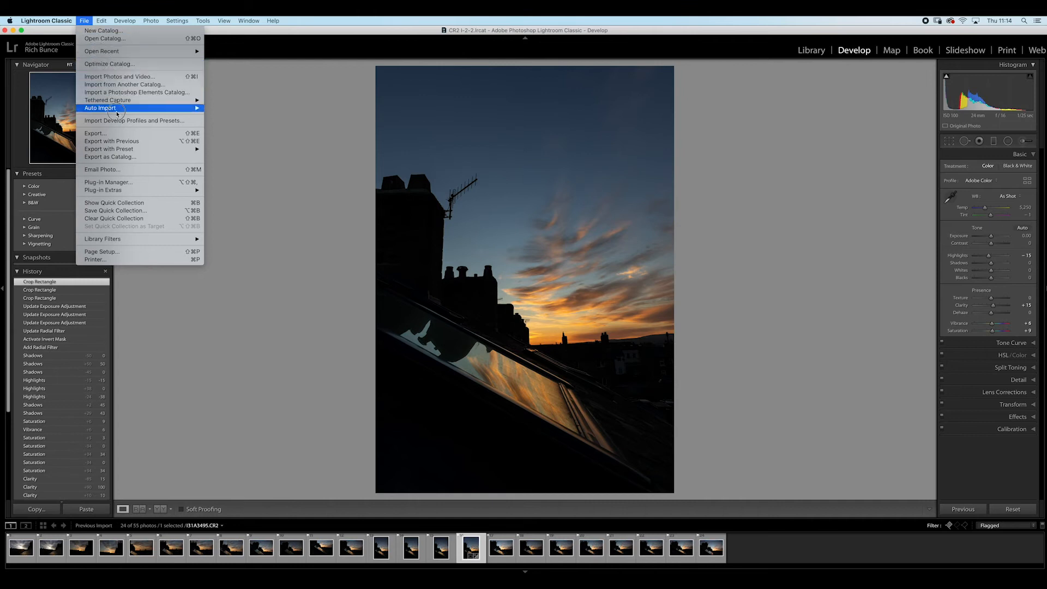
{"action": "left_click", "coordinate": [120, 138]}
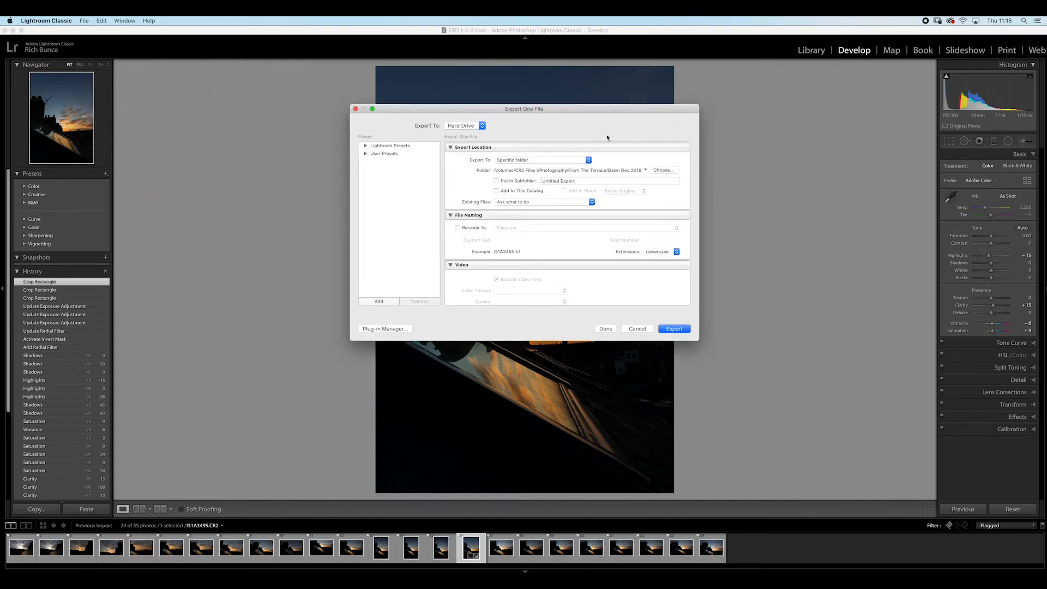
{"action": "left_click", "coordinate": [659, 172]}
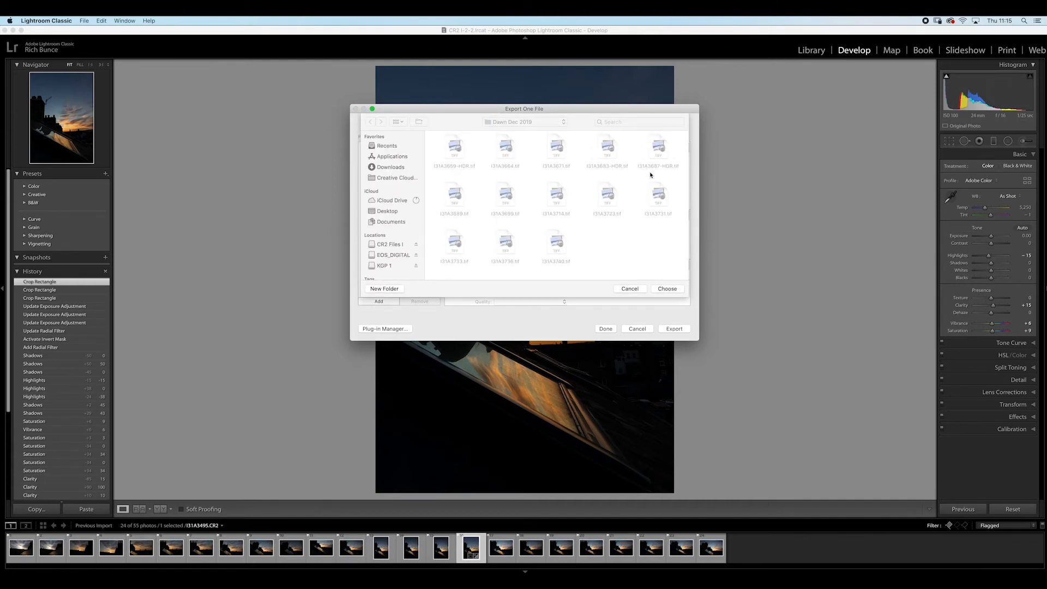
{"action": "left_click", "coordinate": [509, 122]}
{"action": "left_click", "coordinate": [507, 139]}
{"action": "left_click", "coordinate": [510, 122]}
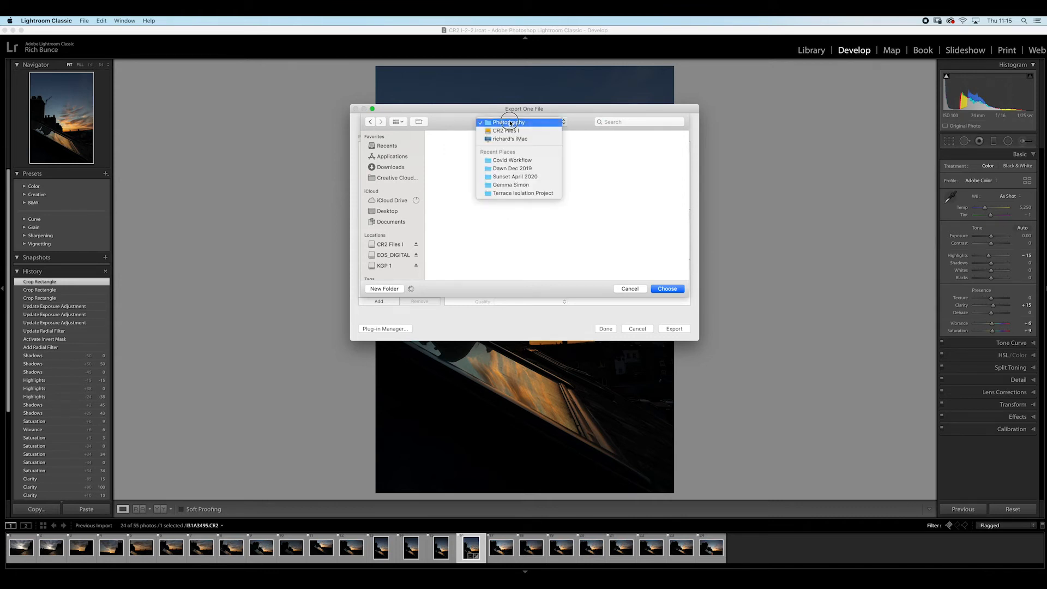
{"action": "left_click", "coordinate": [508, 131]}
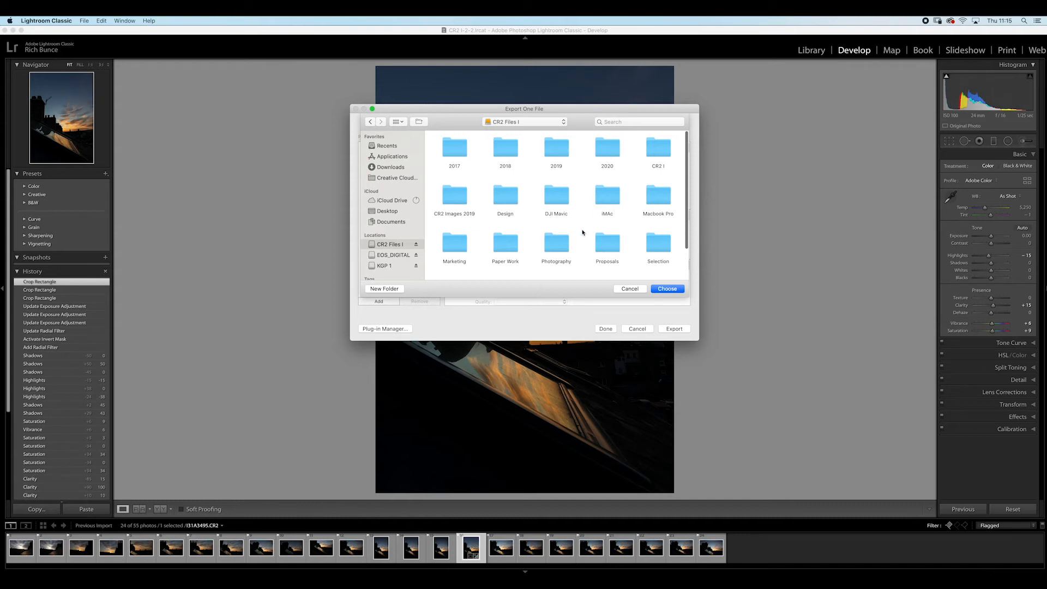
{"action": "double_click", "coordinate": [557, 245]}
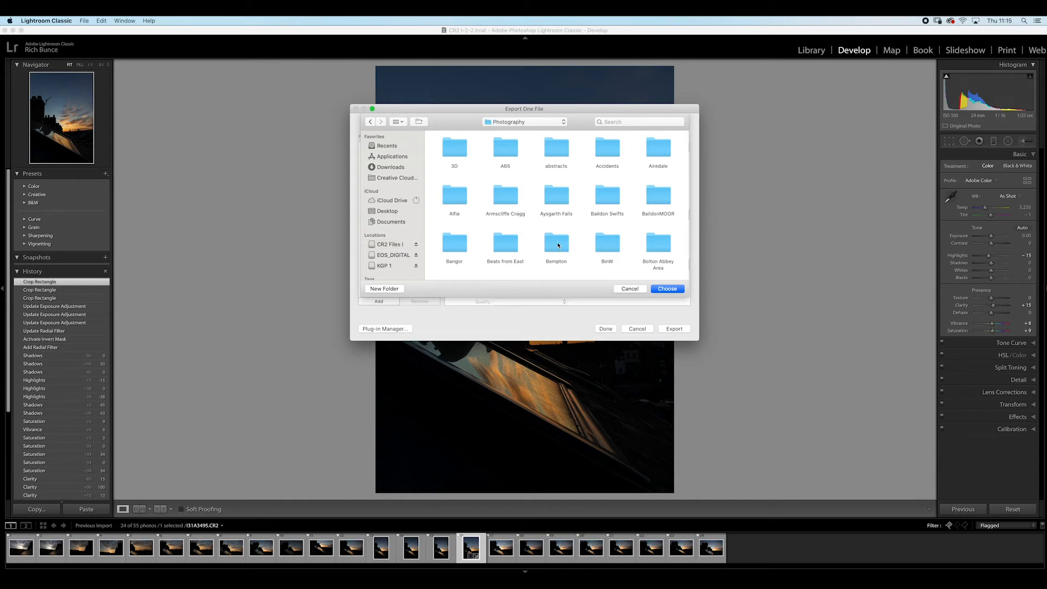
{"action": "left_click_drag", "start_coordinate": [686, 140], "coordinate": [685, 178]}
{"action": "double_click", "coordinate": [656, 201]}
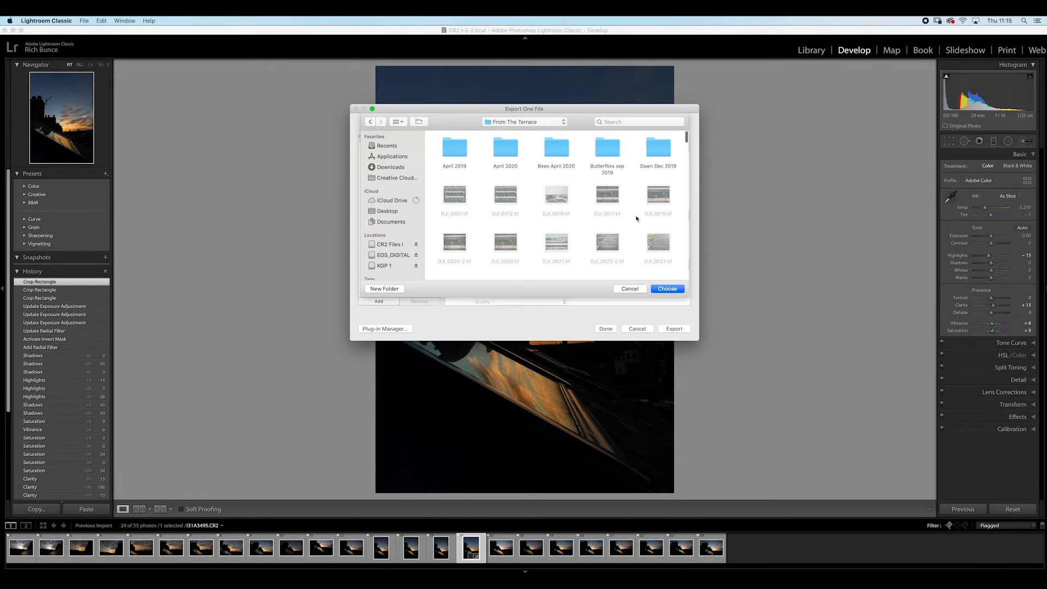
Create a folder named "Sunset (April)" inside From The Terrace and choose it as the export destination
{"action": "left_click", "coordinate": [381, 289]}
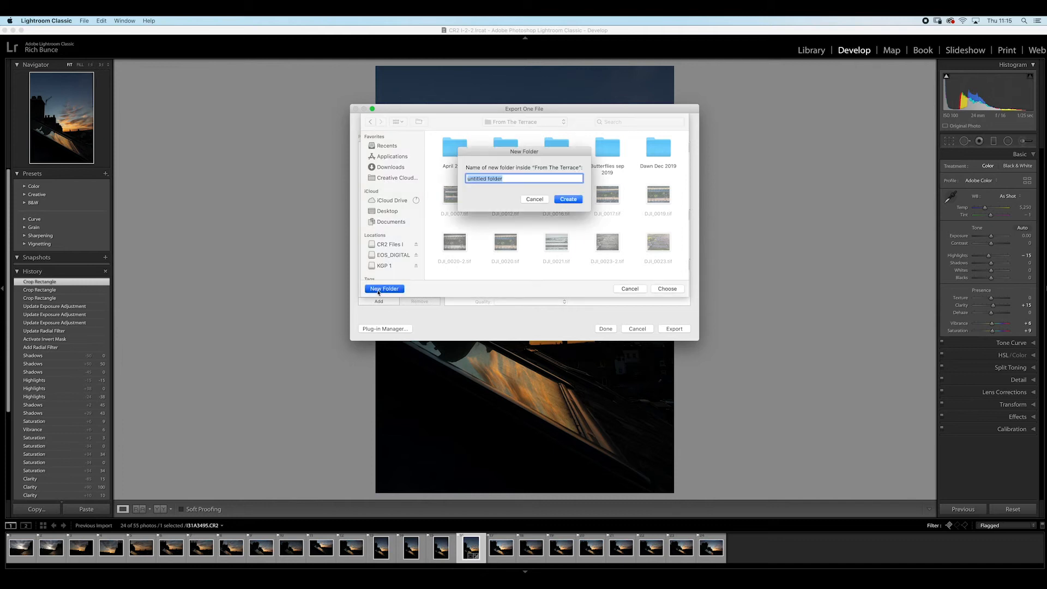
{"action": "type", "text": "Suns"}
{"action": "type", "text": "(April"}
{"action": "left_click", "coordinate": [568, 199]}
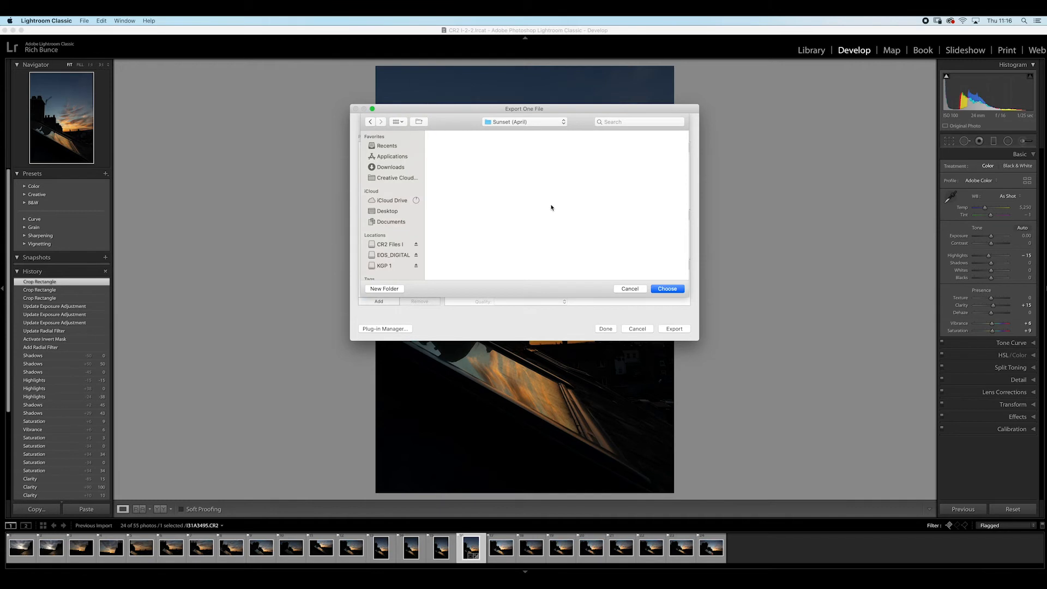
{"action": "left_click", "coordinate": [667, 289]}
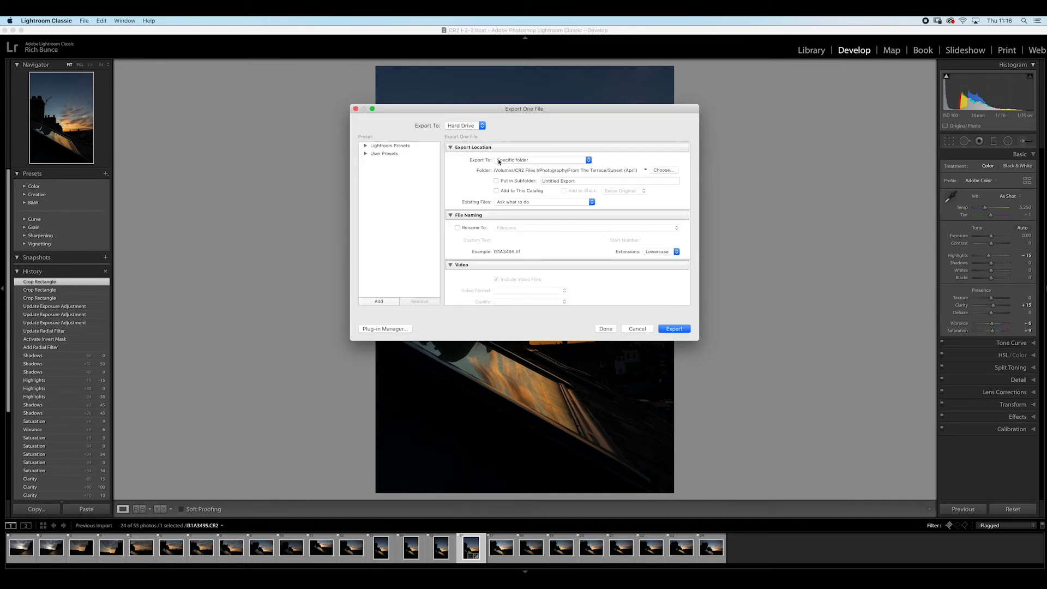
Try sRGB as the export color space, return it to Adobe RGB (1998) and keep the bit depth at 16 bits/component
{"action": "scroll", "coordinate": [580, 233], "scroll_direction": "down", "scroll_amount": 10}
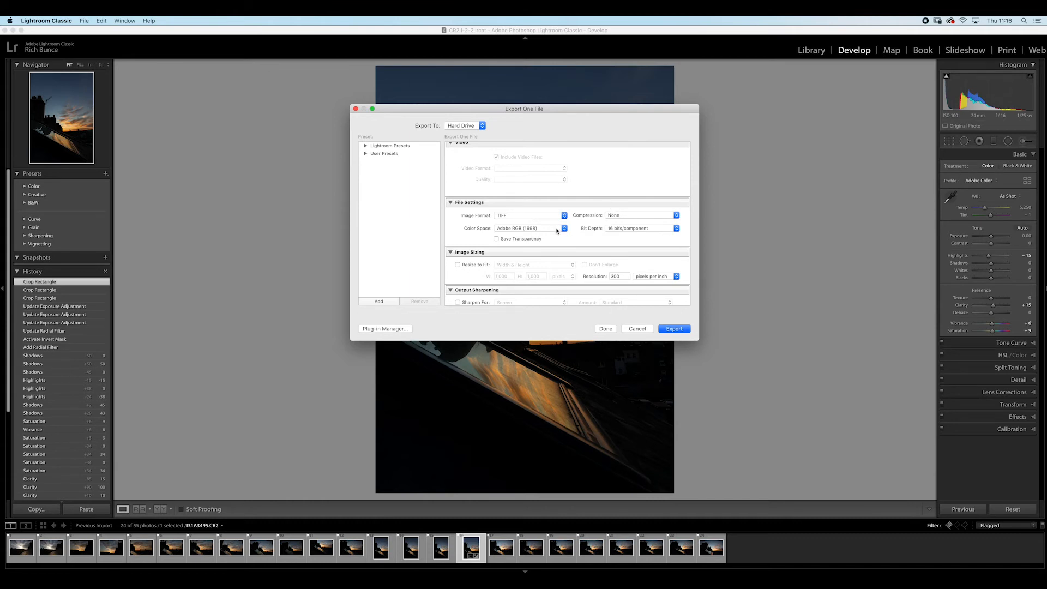
{"action": "left_click", "coordinate": [528, 233]}
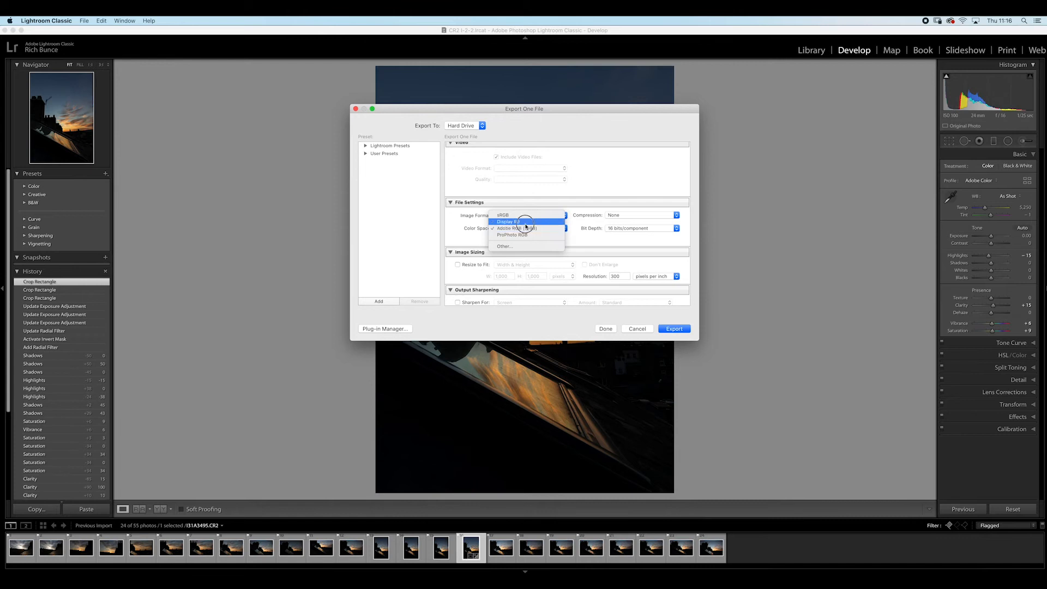
{"action": "left_click", "coordinate": [521, 217]}
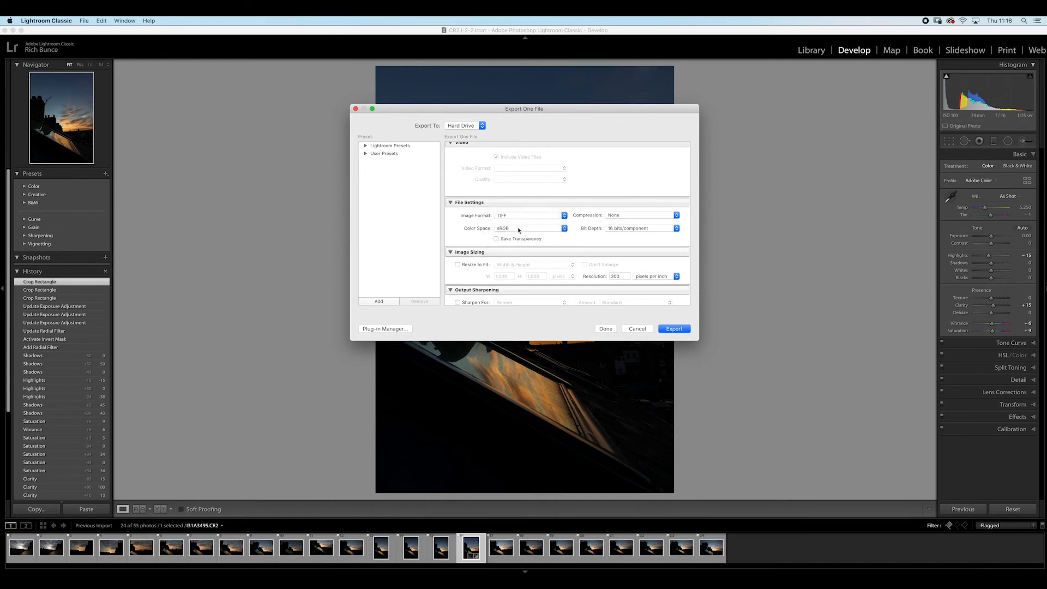
{"action": "left_click", "coordinate": [519, 229]}
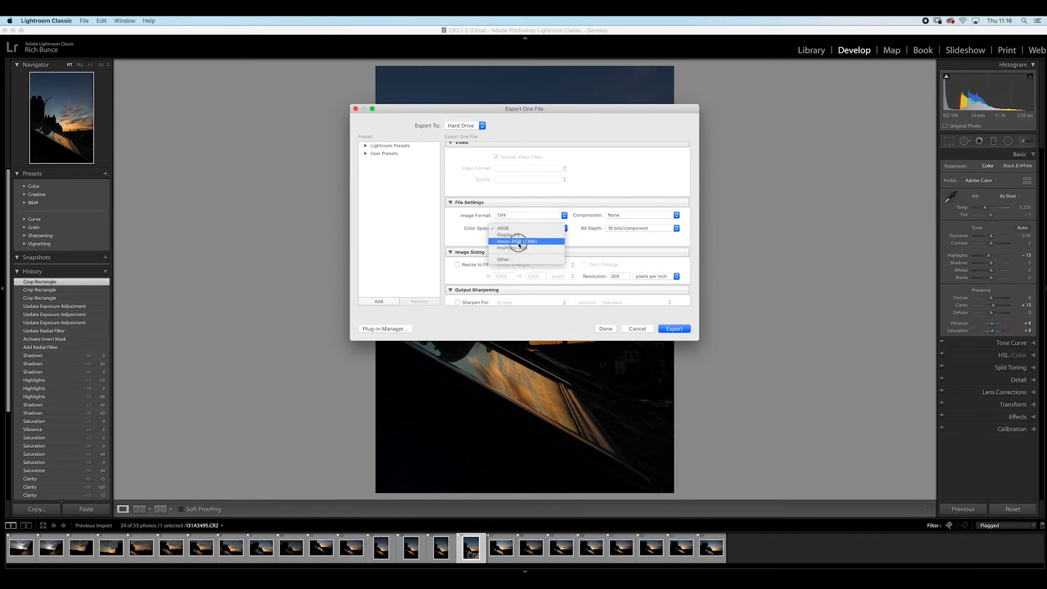
{"action": "left_click", "coordinate": [518, 244]}
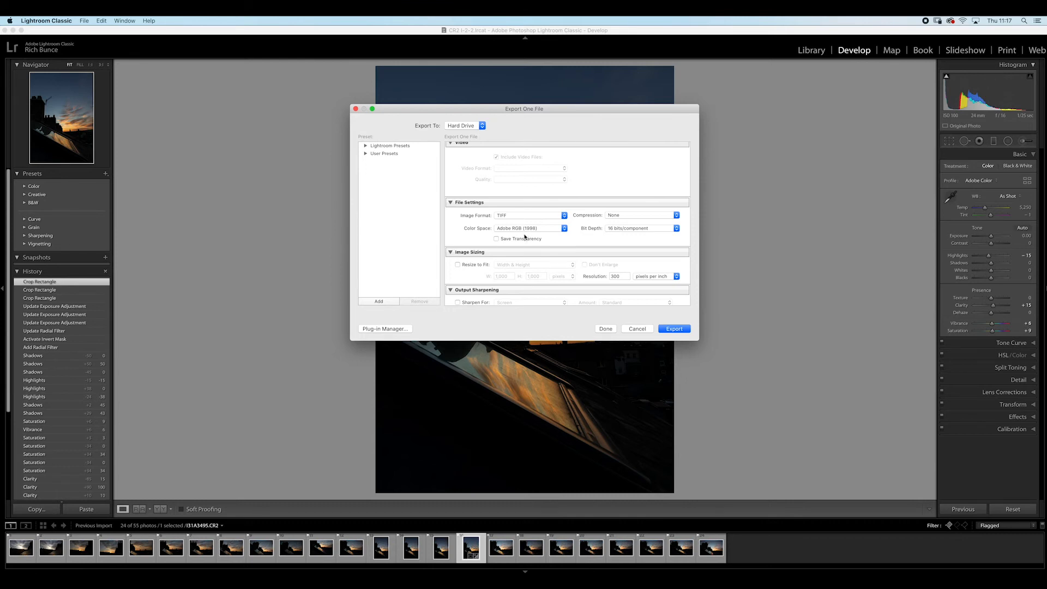
{"action": "left_click", "coordinate": [624, 229]}
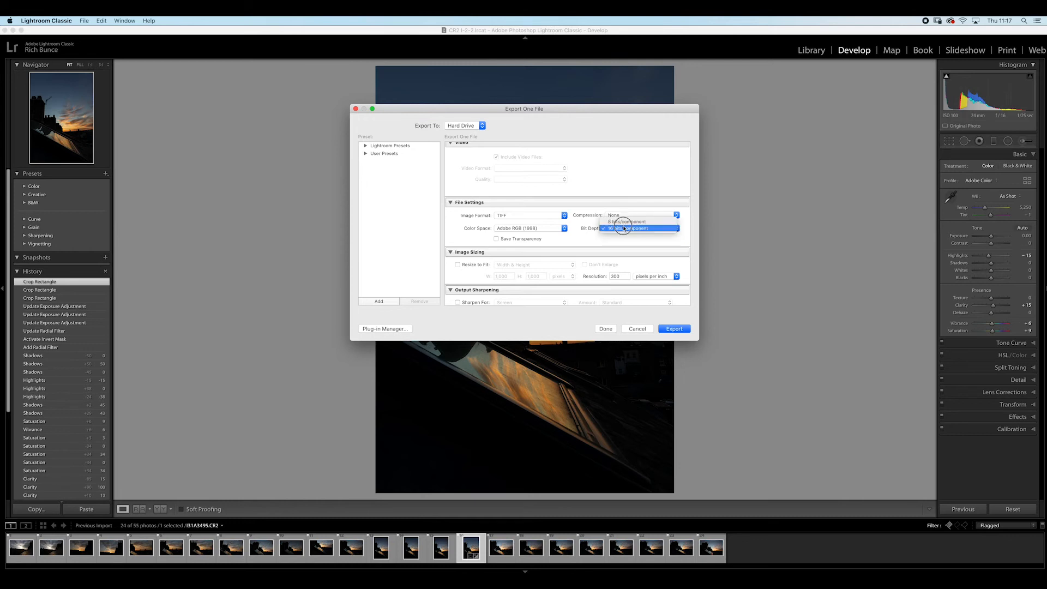
{"action": "left_click", "coordinate": [624, 231]}
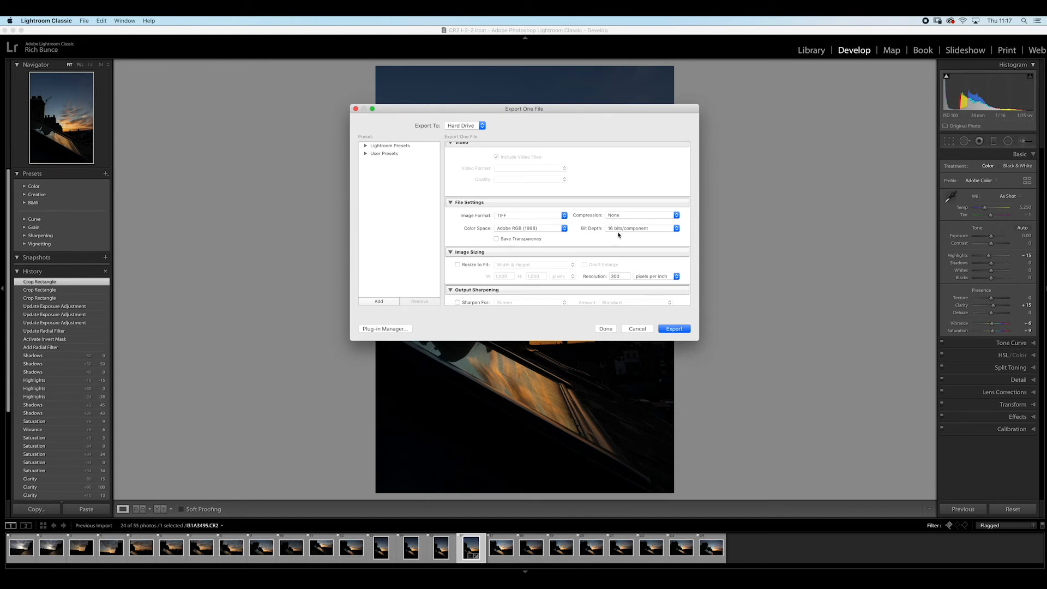
Review the sizing, metadata and location settings, keep the resolution at 300 pixels per inch and export the photo as a TIFF
{"action": "left_click_drag", "start_coordinate": [474, 108], "coordinate": [619, 85]}
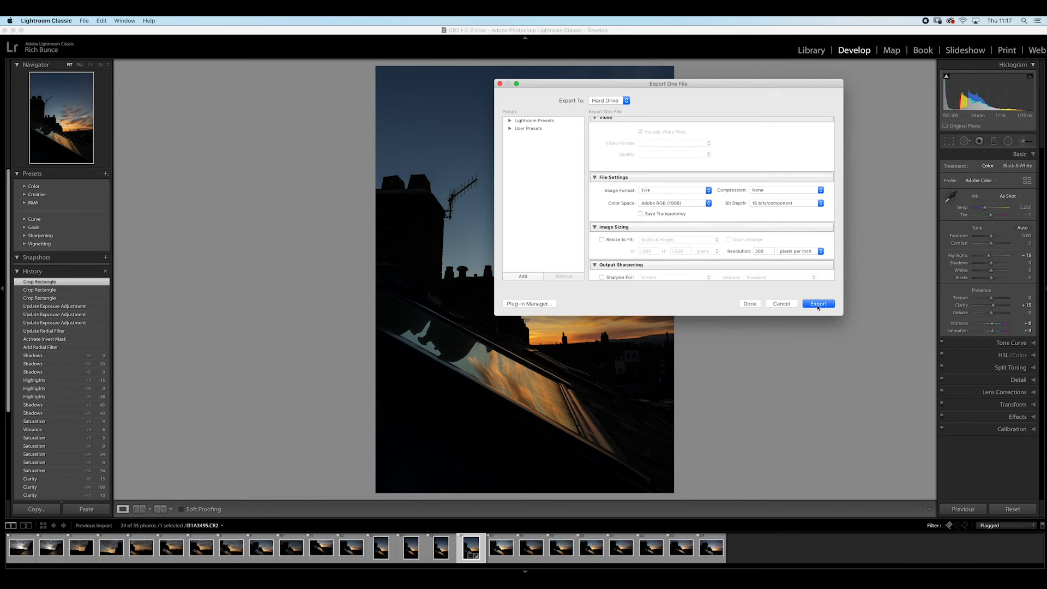
{"action": "scroll", "coordinate": [682, 218], "scroll_direction": "down", "scroll_amount": 3}
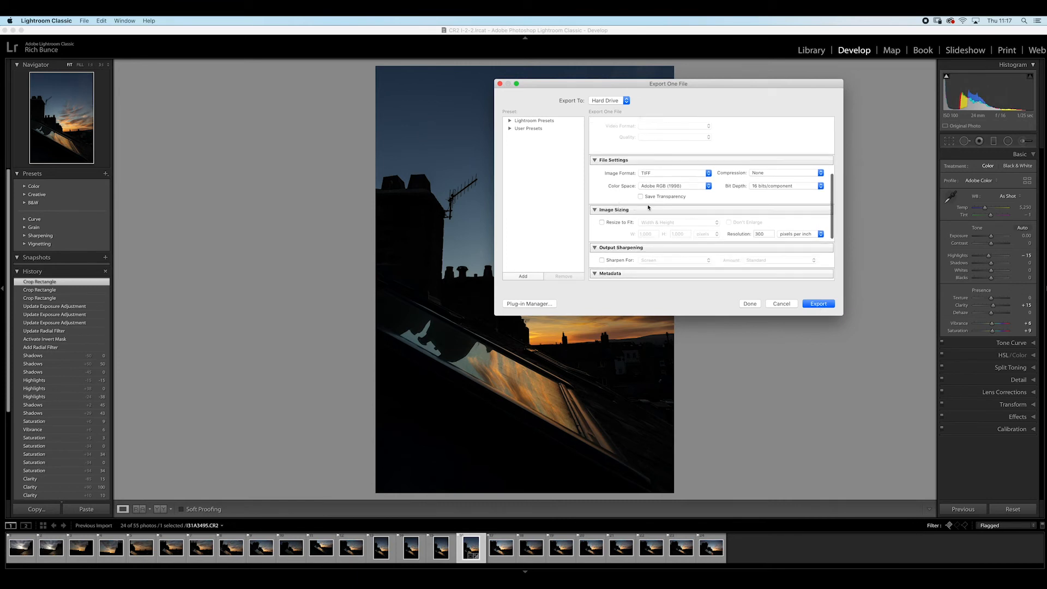
{"action": "double_click", "coordinate": [768, 218]}
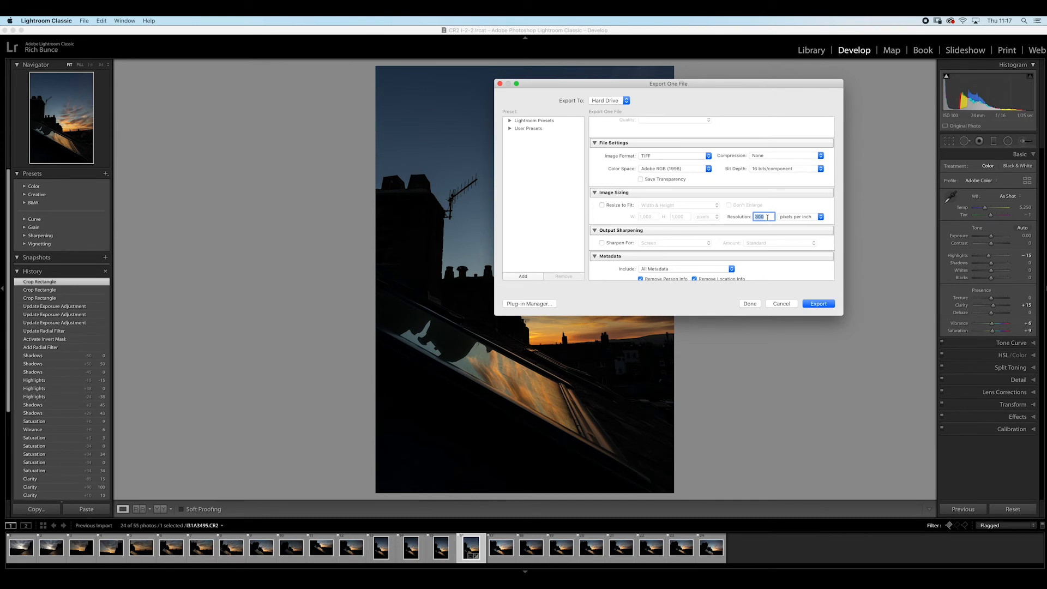
{"action": "left_click", "coordinate": [773, 217]}
{"action": "double_click", "coordinate": [773, 217]}
{"action": "scroll", "coordinate": [780, 231], "scroll_direction": "down", "scroll_amount": 5}
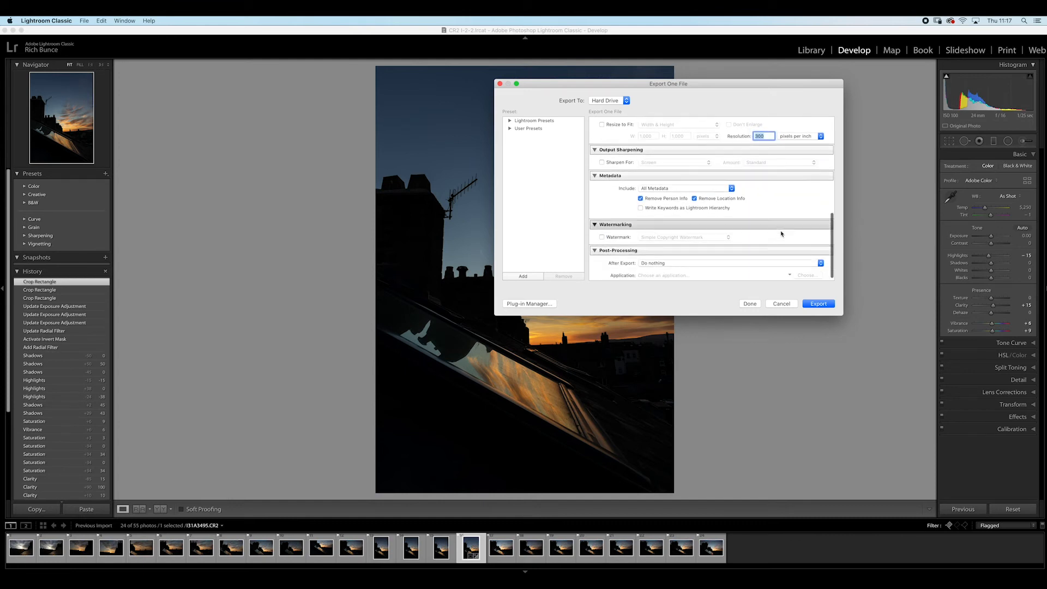
{"action": "scroll", "coordinate": [777, 229], "scroll_direction": "up", "scroll_amount": 10}
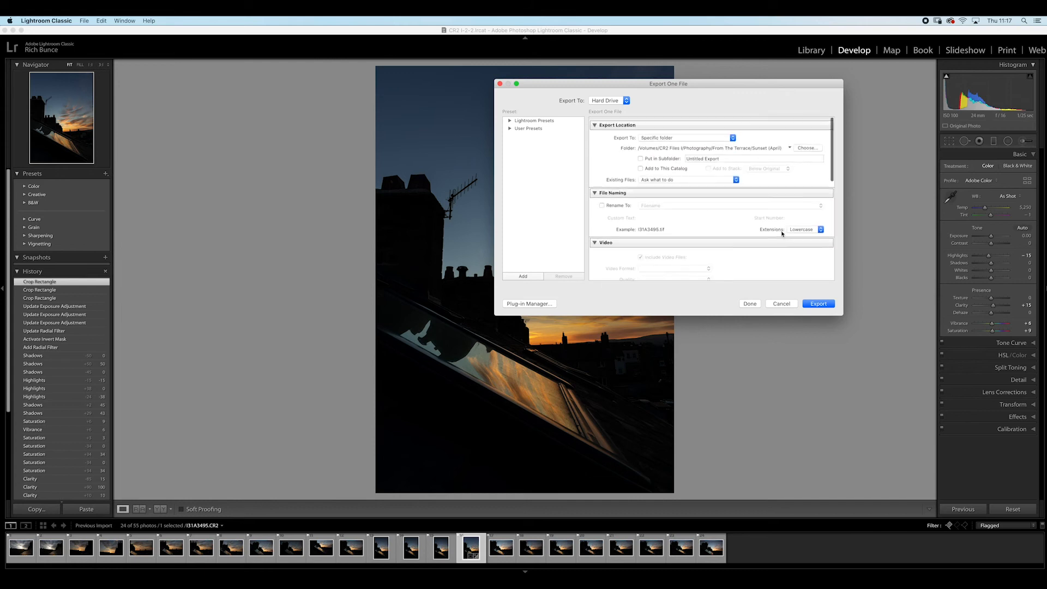
{"action": "left_click", "coordinate": [815, 306]}
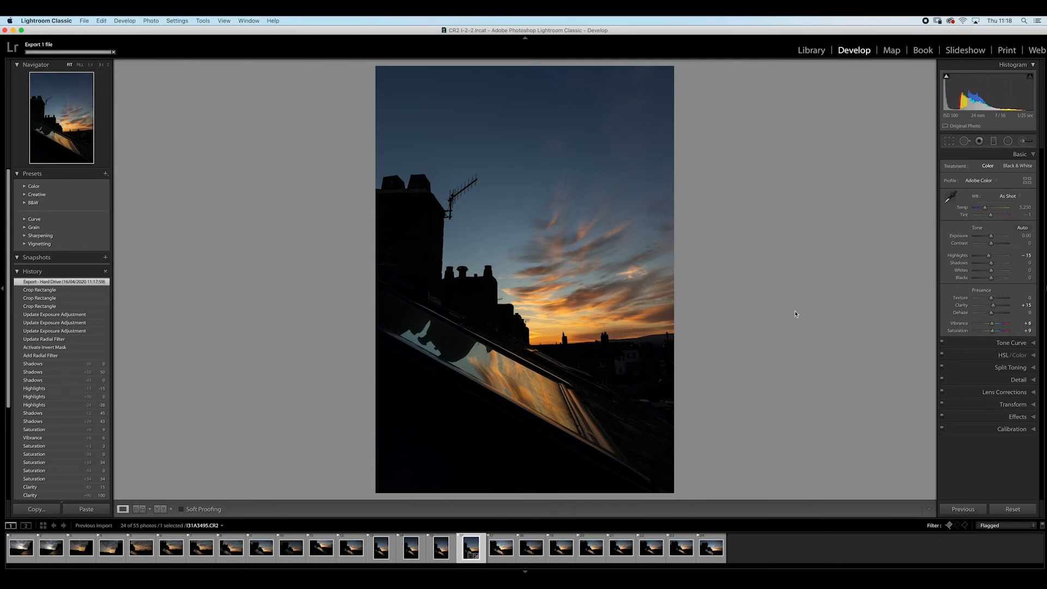
Compare the first two rooftop sun photos, and on the first set Highlights to -68, Shadows +18, Blacks -7 and Clarity +21
{"action": "left_click", "coordinate": [20, 554]}
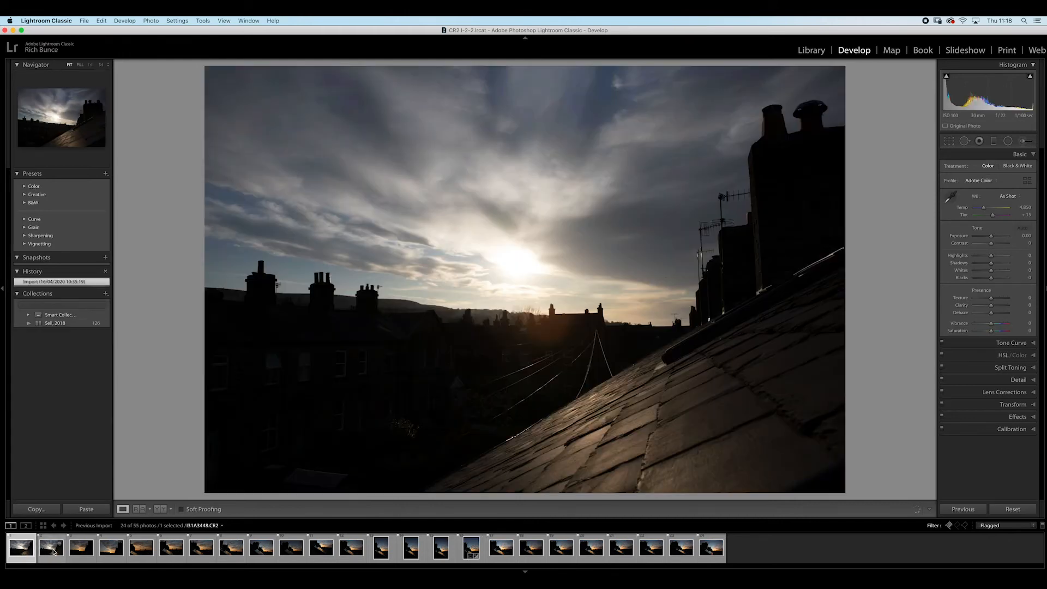
{"action": "left_click", "coordinate": [58, 550]}
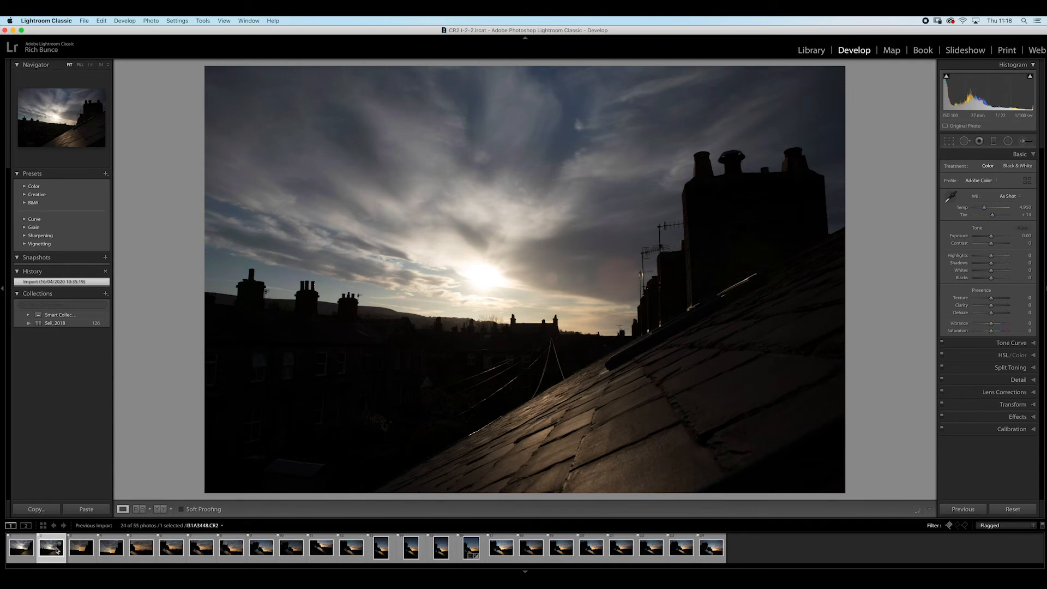
{"action": "left_click", "coordinate": [24, 550]}
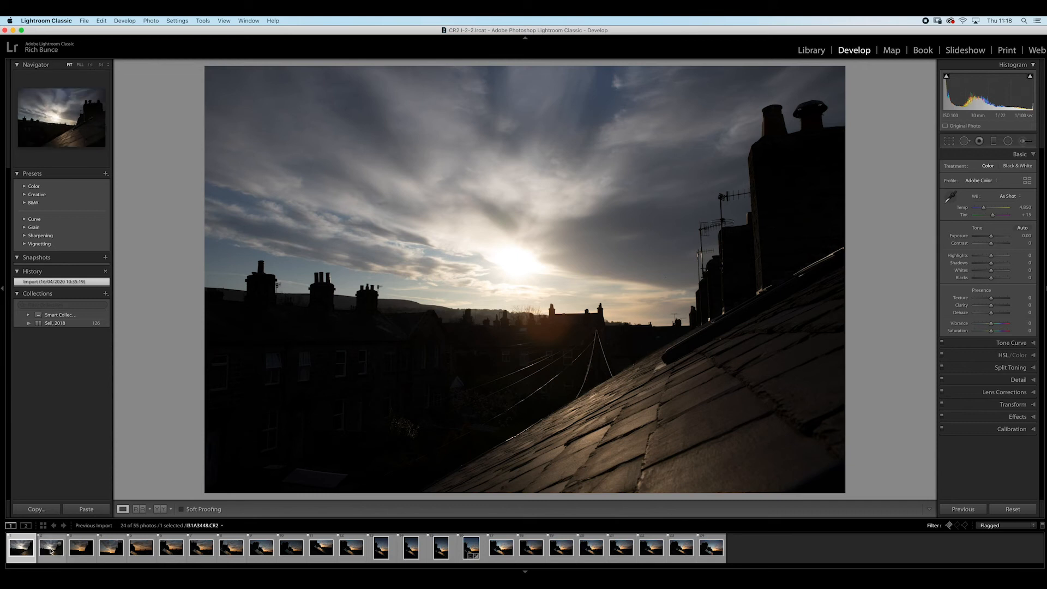
{"action": "left_click_drag", "start_coordinate": [991, 255], "coordinate": [980, 262]}
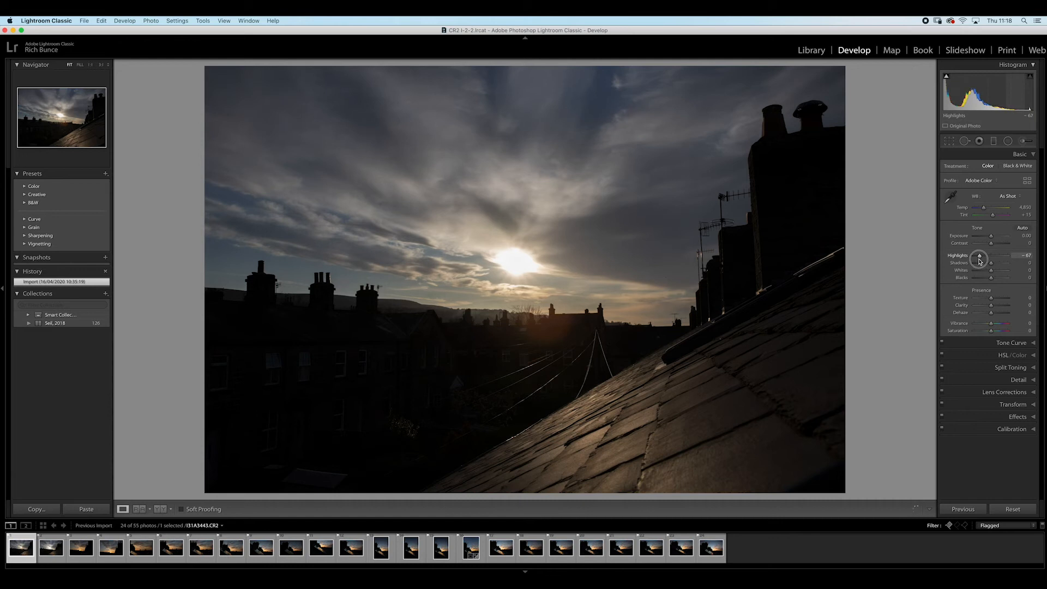
{"action": "mouse_move", "coordinate": [979, 260]}
{"action": "left_mouse_down"}
{"action": "mouse_move", "coordinate": [988, 280]}
{"action": "mouse_move", "coordinate": [995, 265]}
{"action": "left_mouse_up"}
{"action": "left_click_drag", "start_coordinate": [989, 307], "coordinate": [992, 307]}
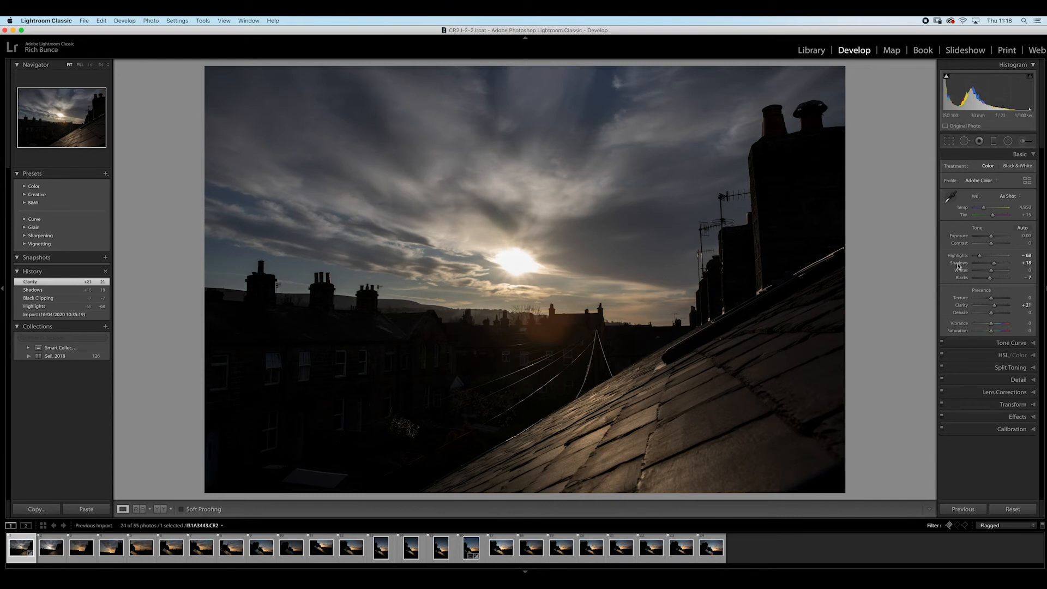
Copy the first photo's develop settings, leaving out spot removal and crop, and paste them onto the second photo
{"action": "left_click", "coordinate": [41, 511]}
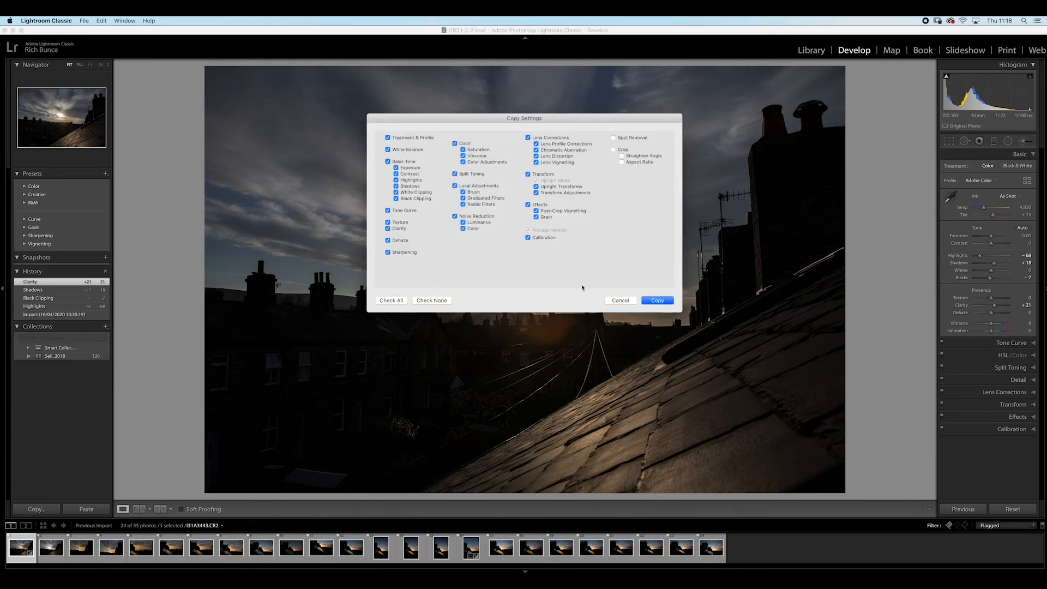
{"action": "left_click", "coordinate": [658, 301]}
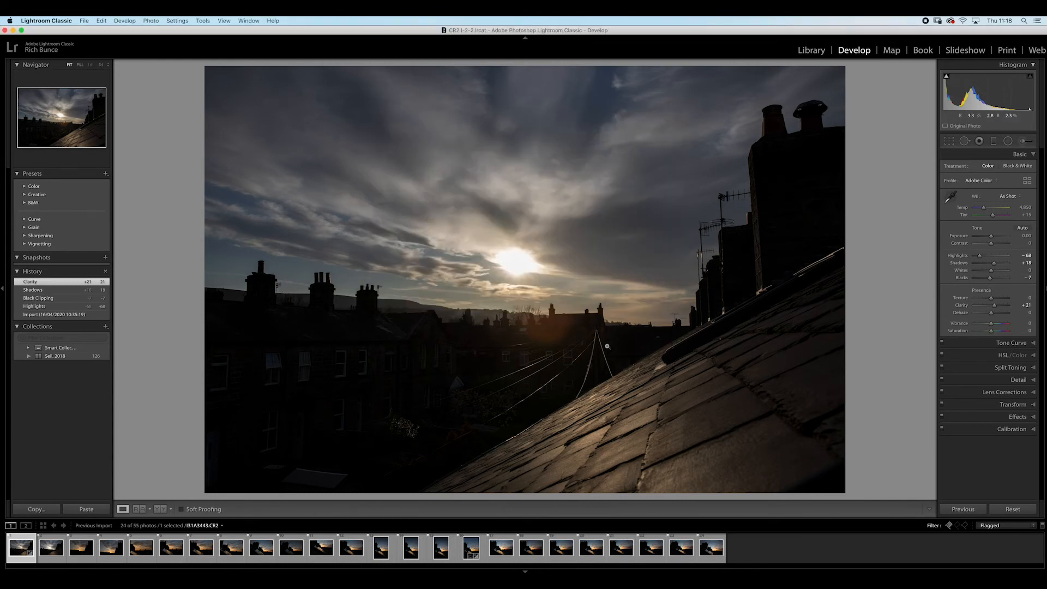
{"action": "left_click", "coordinate": [53, 548]}
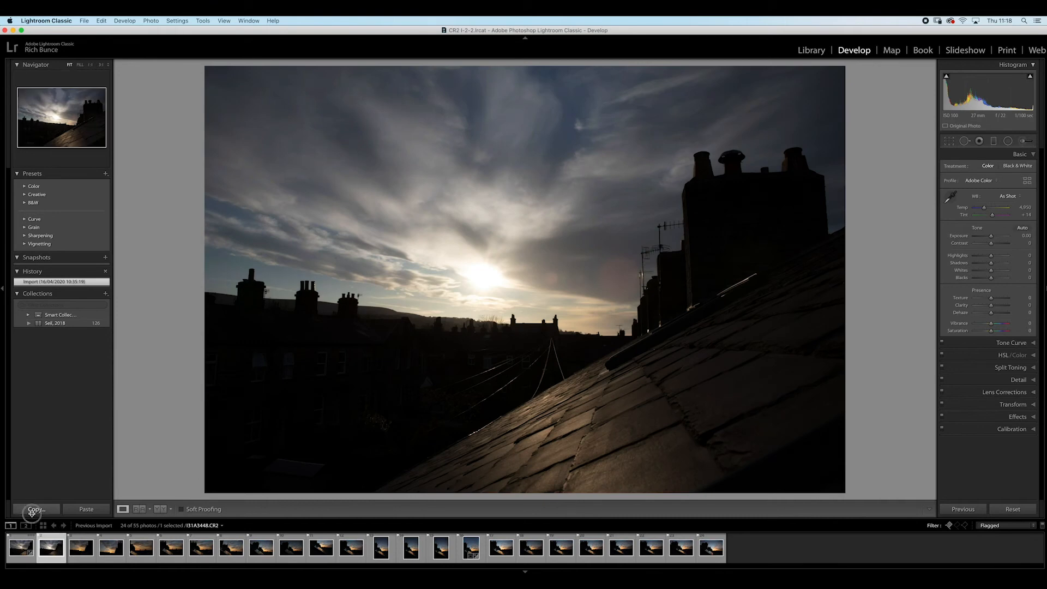
{"action": "left_click", "coordinate": [34, 510]}
{"action": "left_click", "coordinate": [627, 303]}
{"action": "left_click", "coordinate": [87, 509]}
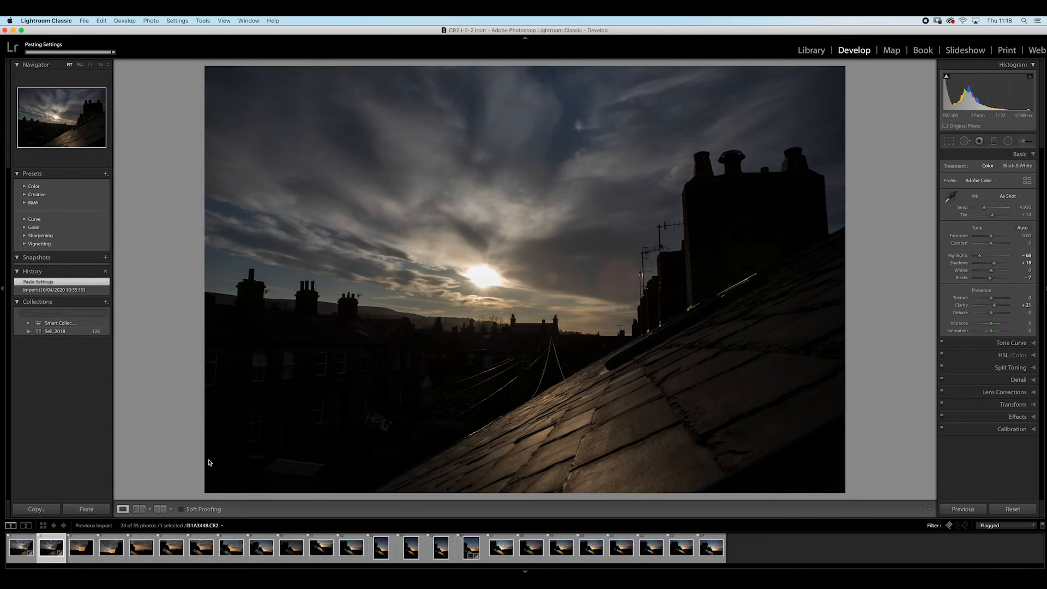
Compare the first photo with the second, and inspect the second photo's dark houses and garden at close zoom
{"action": "key", "text": "Left"}
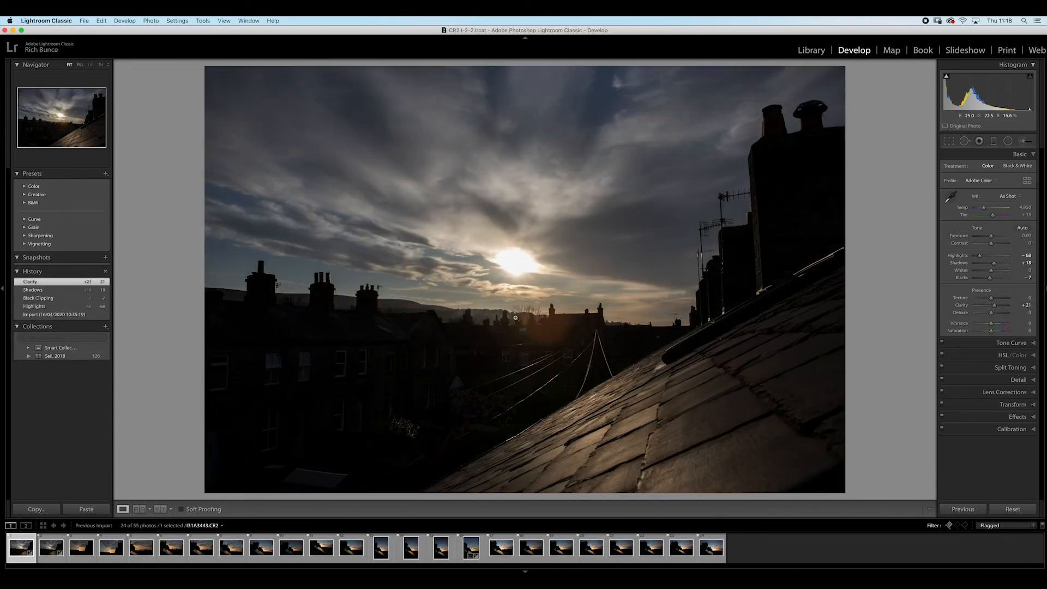
{"action": "key", "text": "Right"}
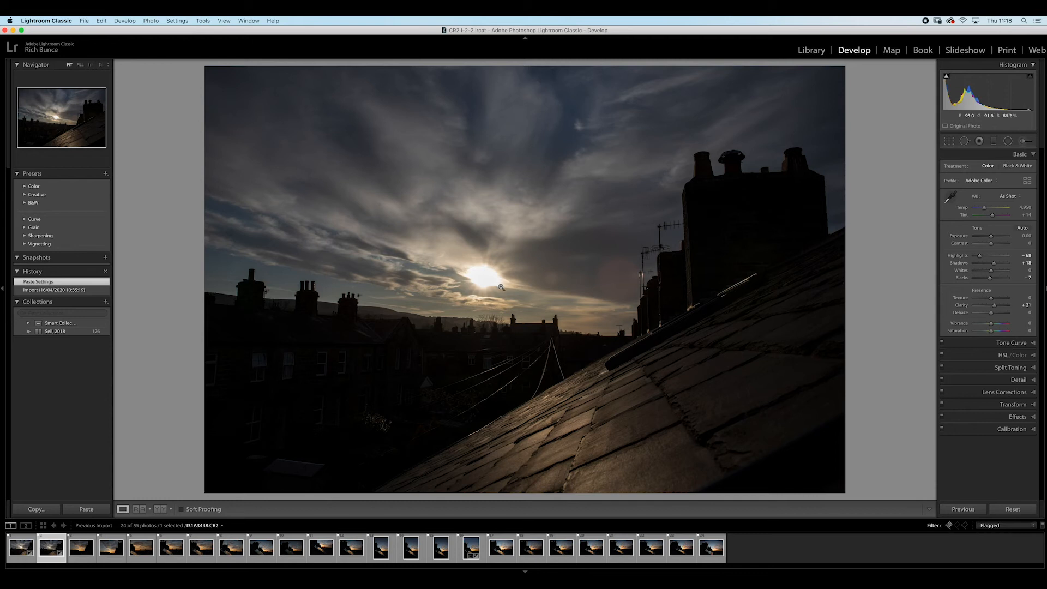
{"action": "left_click", "coordinate": [378, 424]}
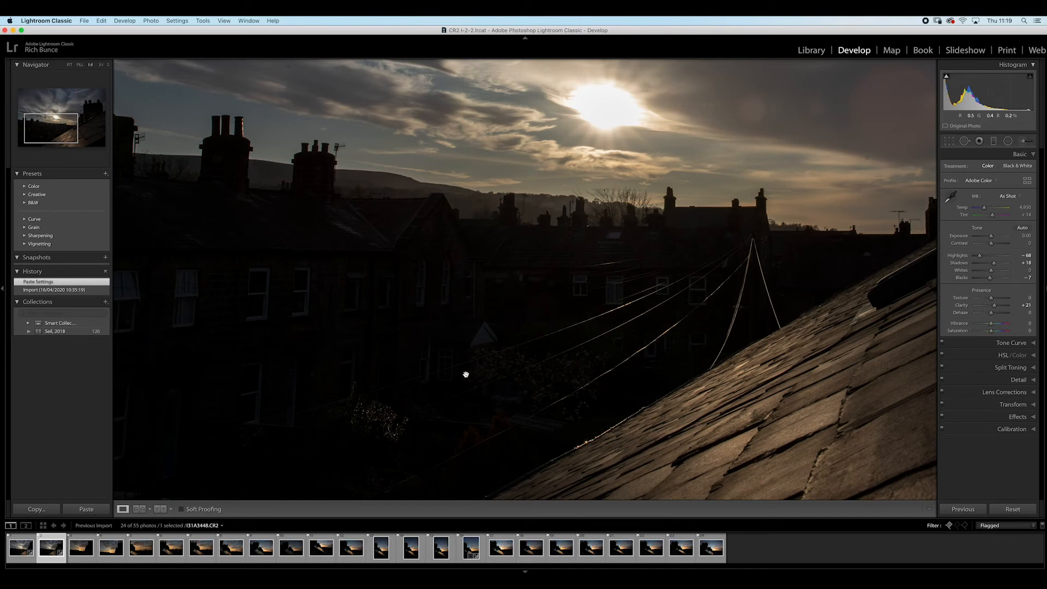
Inspect the second photo's dark houses, then set Shadows to +31, Temp 5,236, Clarity +22, Vibrance +8 and Saturation +6
{"action": "left_click", "coordinate": [417, 373]}
{"action": "left_click_drag", "start_coordinate": [414, 374], "coordinate": [431, 316]}
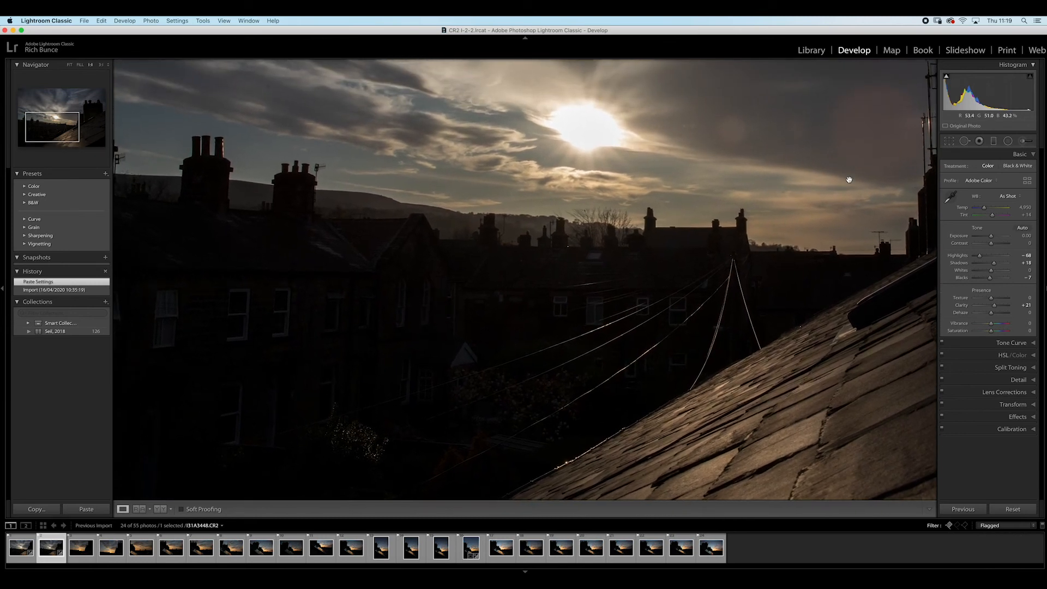
{"action": "left_click", "coordinate": [861, 243]}
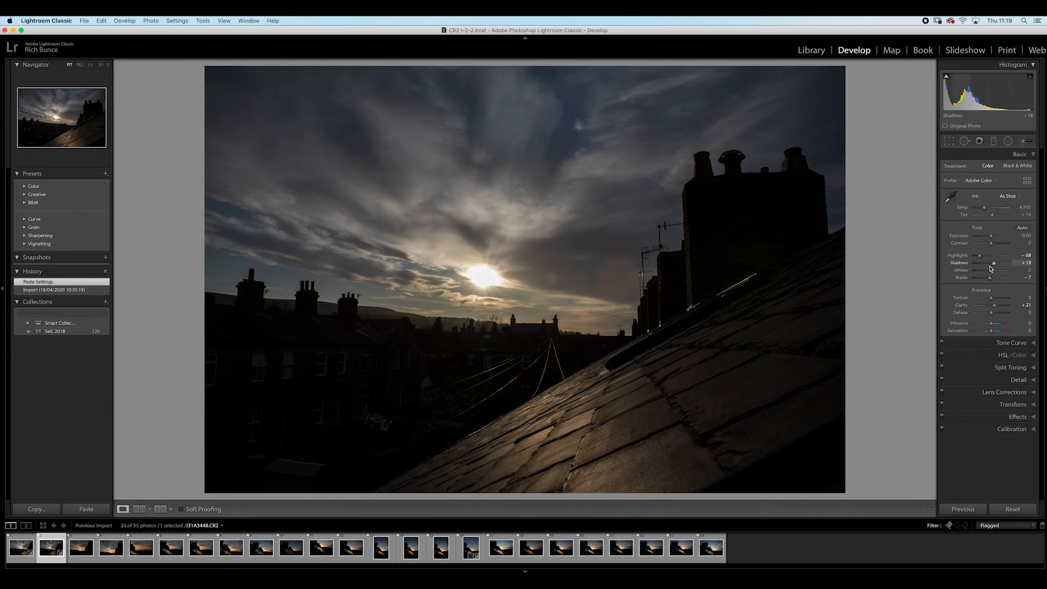
{"action": "left_click_drag", "start_coordinate": [993, 265], "coordinate": [994, 266]}
{"action": "left_click_drag", "start_coordinate": [996, 266], "coordinate": [996, 266]}
{"action": "left_click_drag", "start_coordinate": [984, 208], "coordinate": [985, 209]}
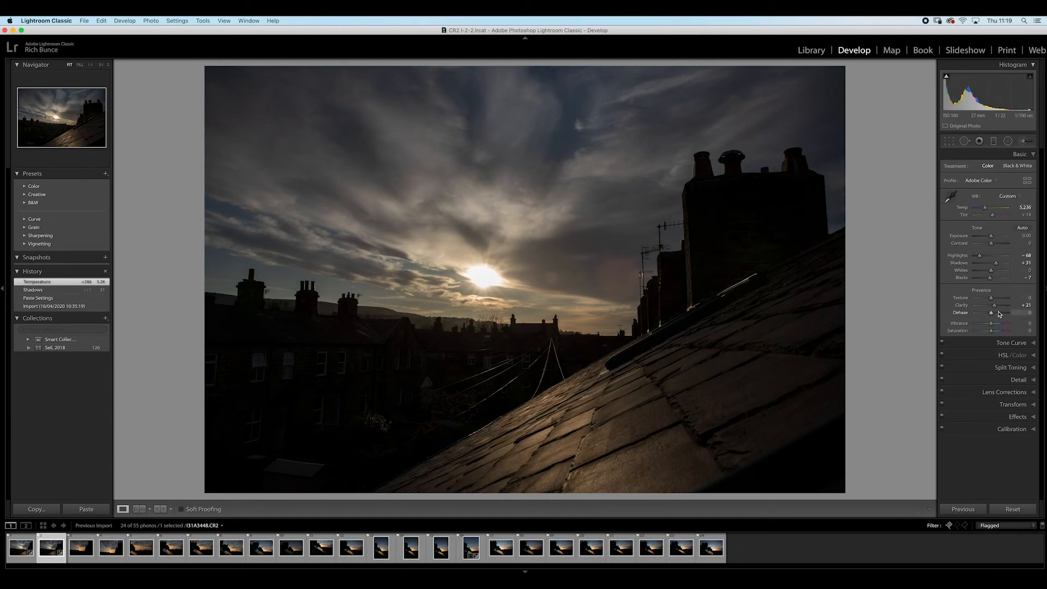
{"action": "left_click_drag", "start_coordinate": [995, 308], "coordinate": [993, 325]}
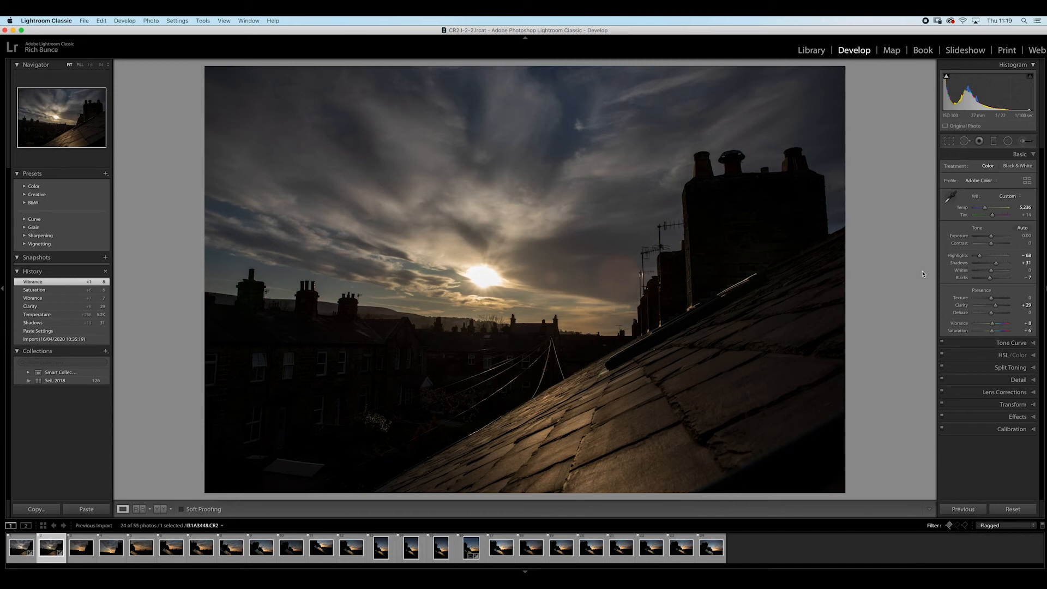
{"action": "left_click_drag", "start_coordinate": [996, 309], "coordinate": [992, 309]}
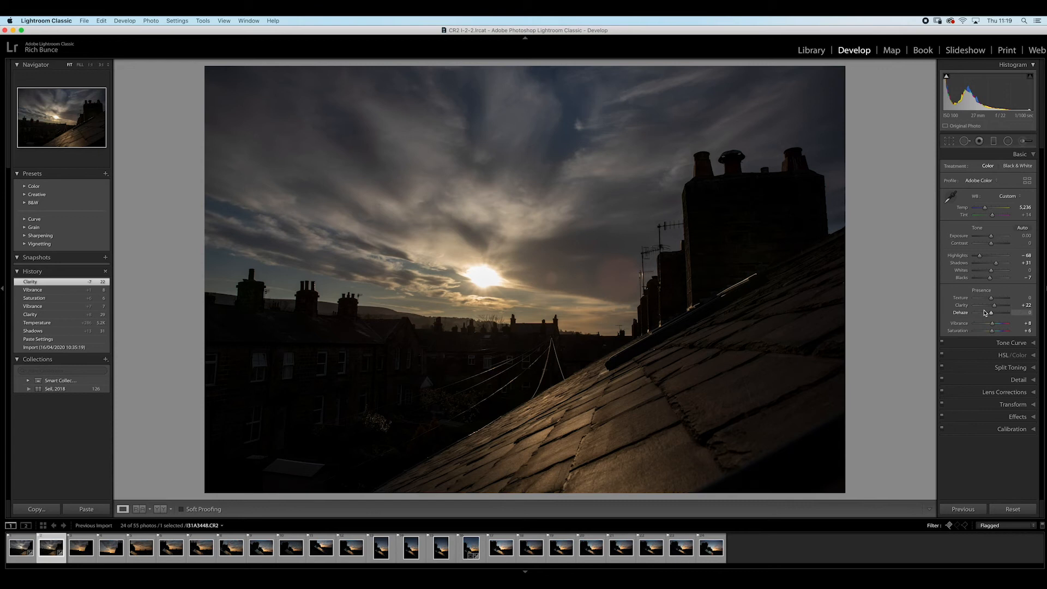
Set the photo's white balance to Auto, and enable chromatic aberration removal and lens profile corrections
{"action": "left_click", "coordinate": [1007, 196]}
{"action": "left_click", "coordinate": [1003, 155]}
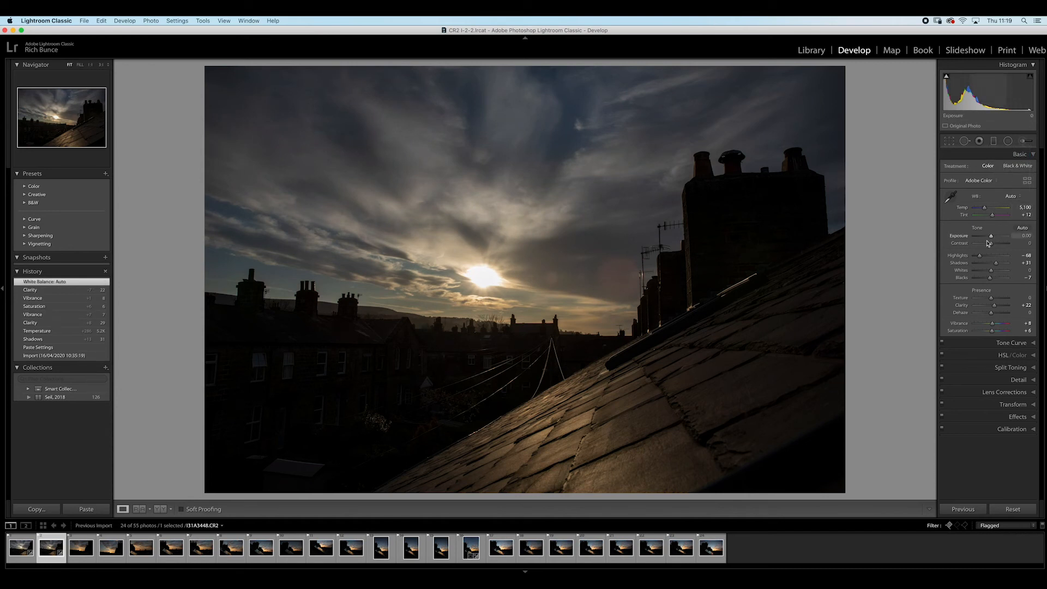
{"action": "left_click", "coordinate": [1006, 393]}
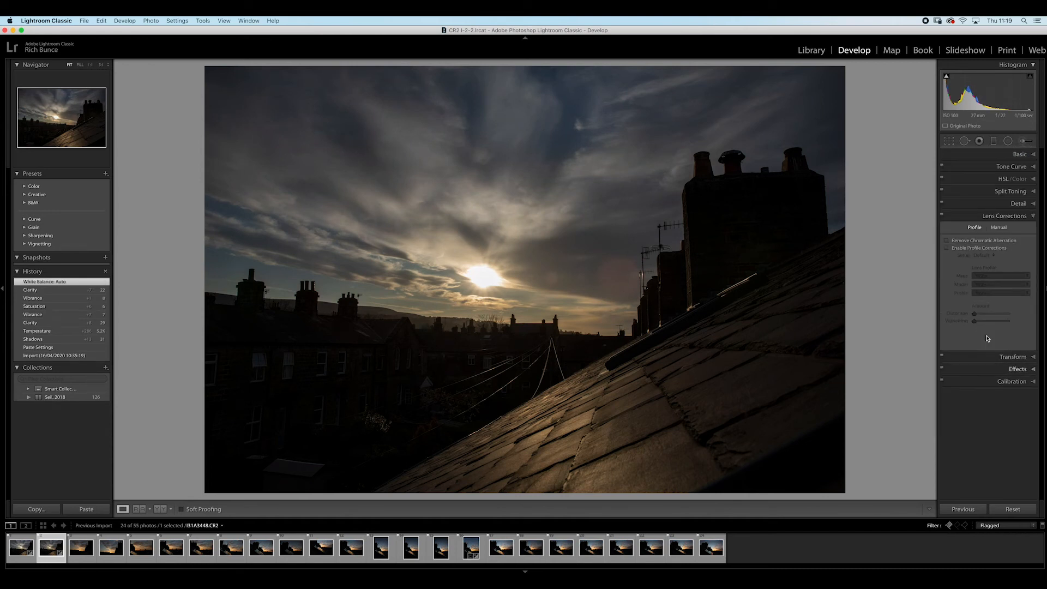
{"action": "left_click", "coordinate": [948, 241]}
{"action": "left_click", "coordinate": [947, 248]}
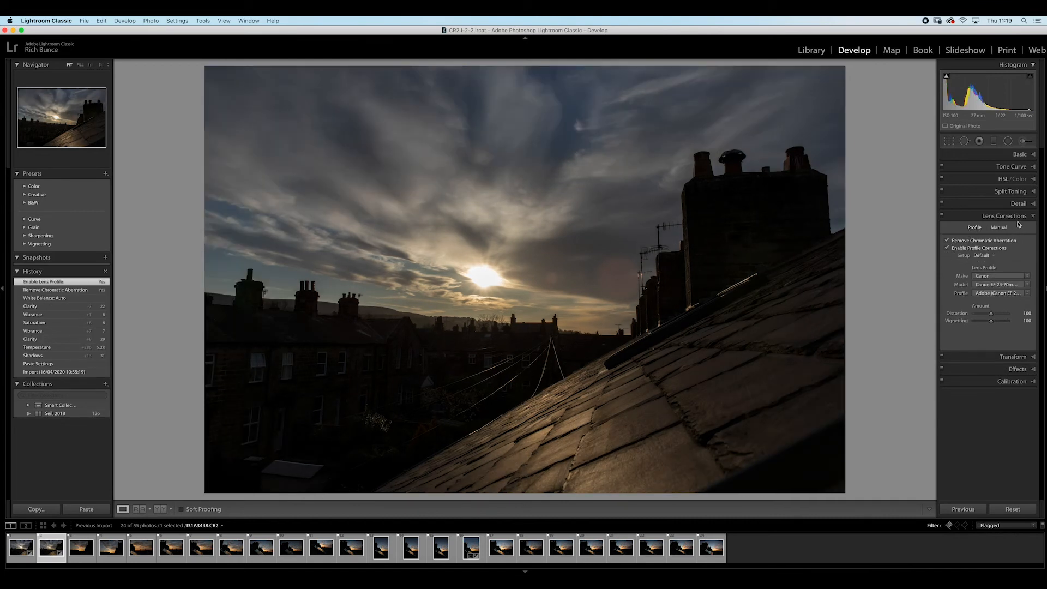
{"action": "left_click", "coordinate": [1001, 155]}
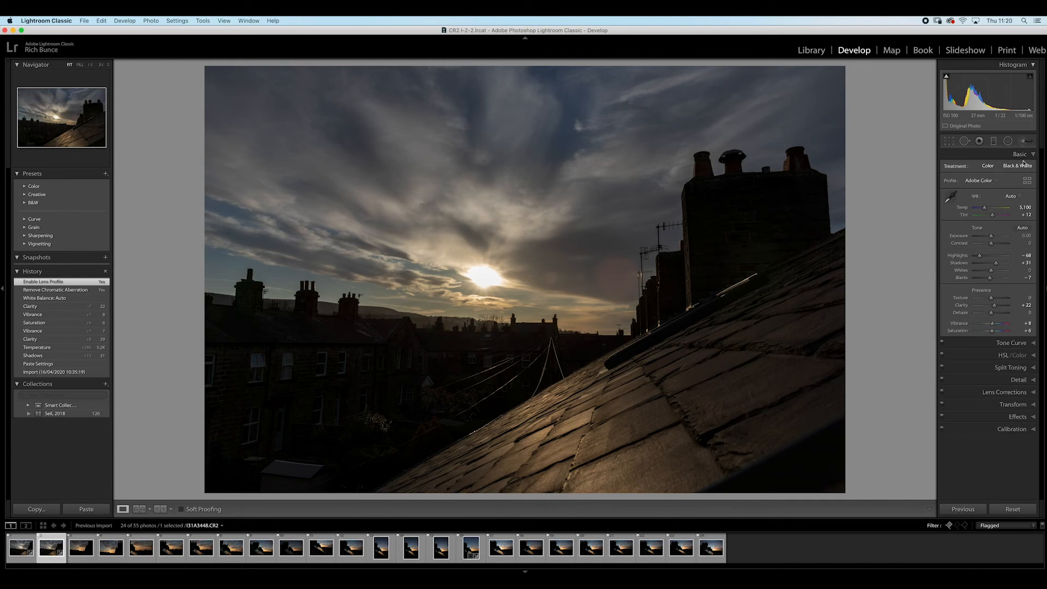
Add an inverted radial filter, and position and tilt its ellipse over the dark houses and garden
{"action": "left_click", "coordinate": [1008, 140]}
{"action": "left_click_drag", "start_coordinate": [528, 349], "coordinate": [332, 433]}
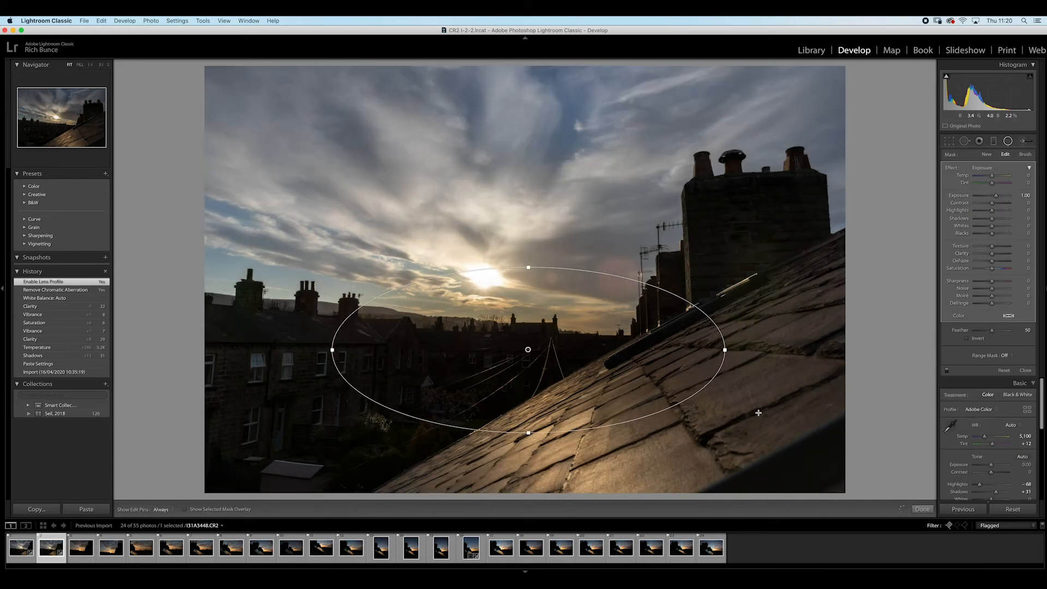
{"action": "left_click", "coordinate": [966, 338]}
{"action": "left_click_drag", "start_coordinate": [486, 348], "coordinate": [275, 397]}
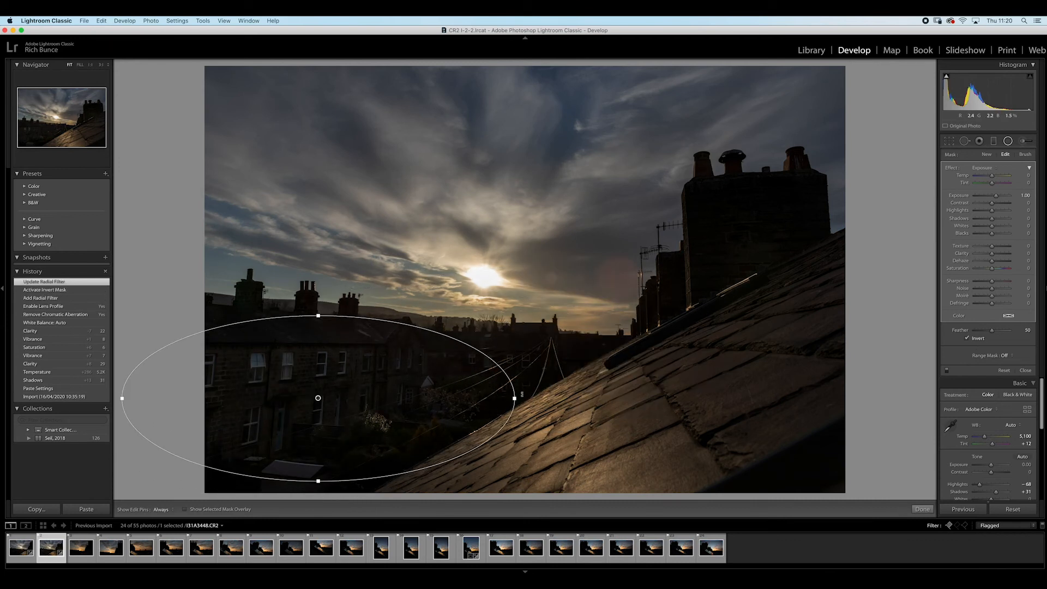
{"action": "left_click_drag", "start_coordinate": [524, 388], "coordinate": [520, 366]}
{"action": "left_click_drag", "start_coordinate": [356, 397], "coordinate": [354, 408]}
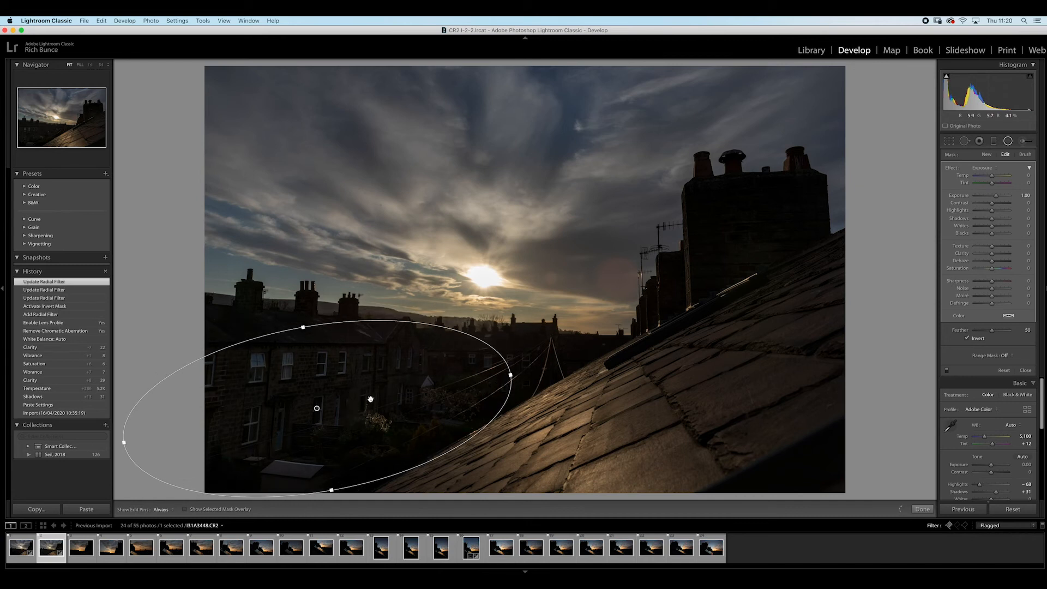
Reset the radial filter's effect, set its Exposure to -0.90 and close the filter
{"action": "double_click", "coordinate": [952, 170]}
{"action": "left_click_drag", "start_coordinate": [991, 195], "coordinate": [989, 196]}
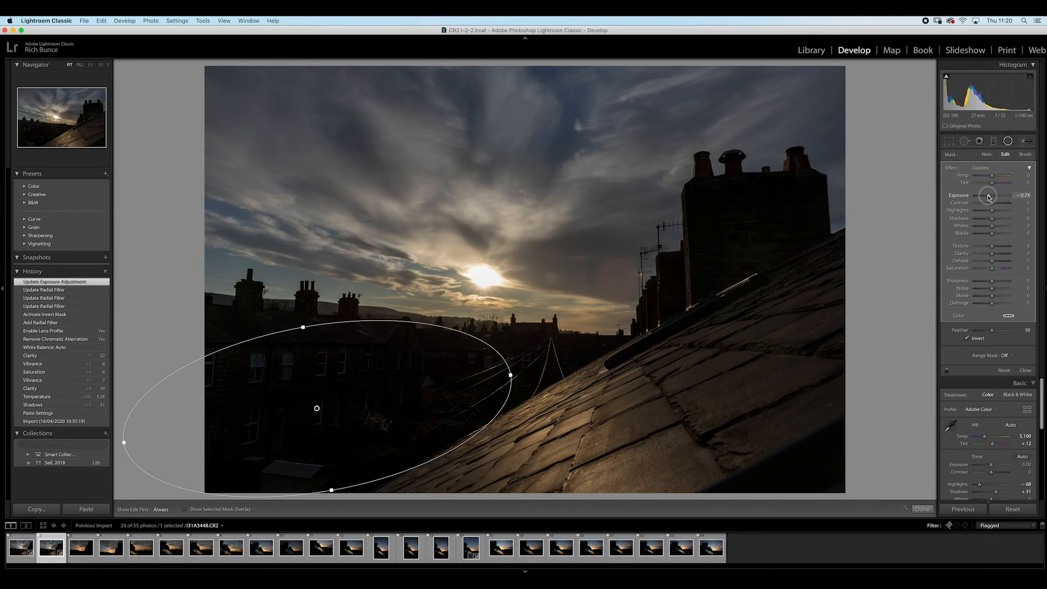
{"action": "left_click_drag", "start_coordinate": [988, 197], "coordinate": [987, 197]}
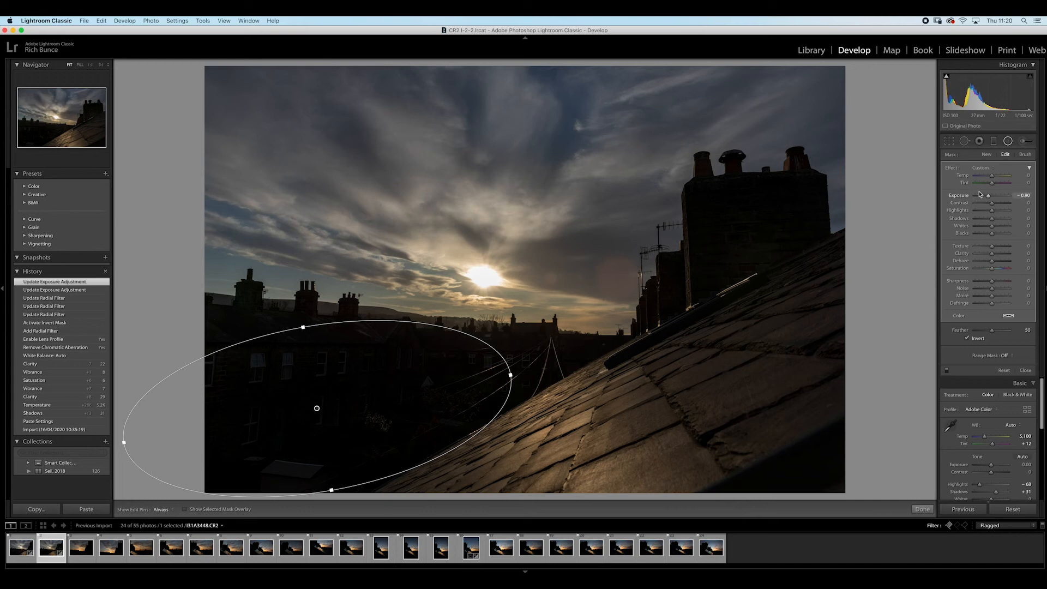
{"action": "left_click", "coordinate": [1008, 141]}
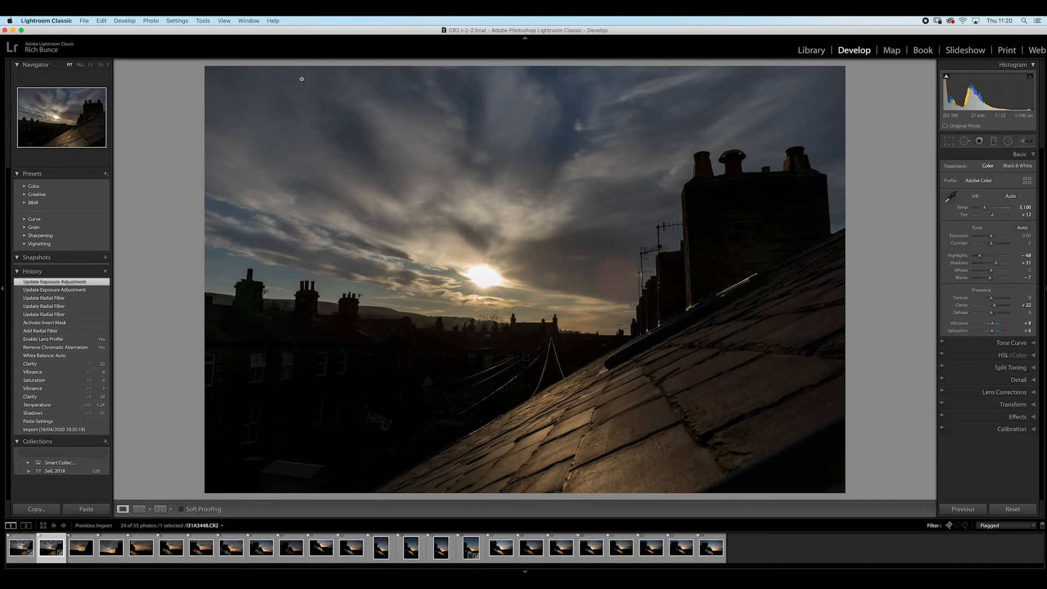
Export the edited photo to the Sunset (April) folder using the existing export settings
{"action": "left_click", "coordinate": [84, 20]}
{"action": "left_click", "coordinate": [112, 133]}
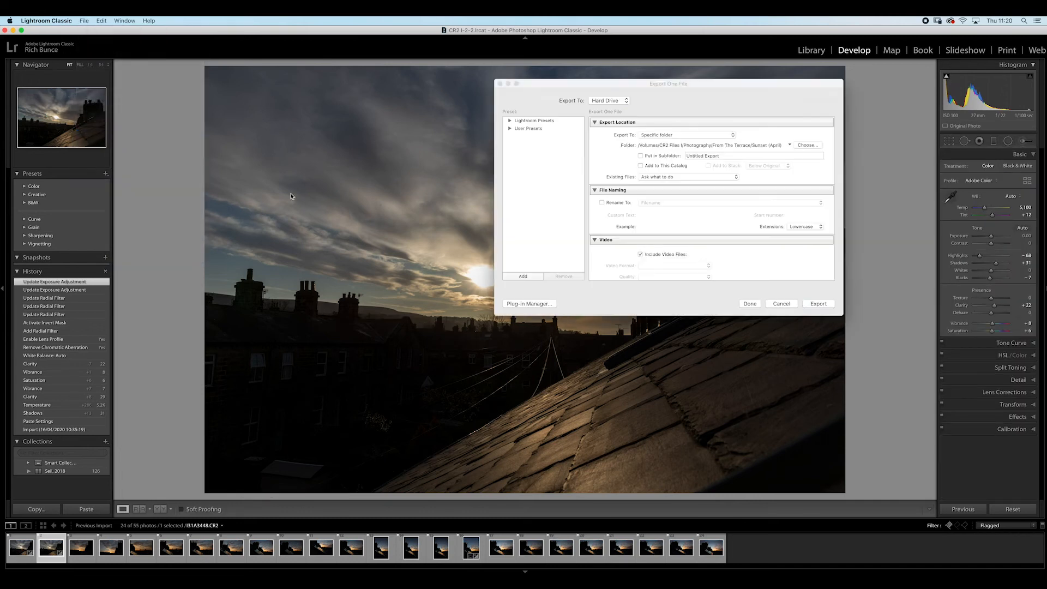
{"action": "left_click", "coordinate": [819, 304]}
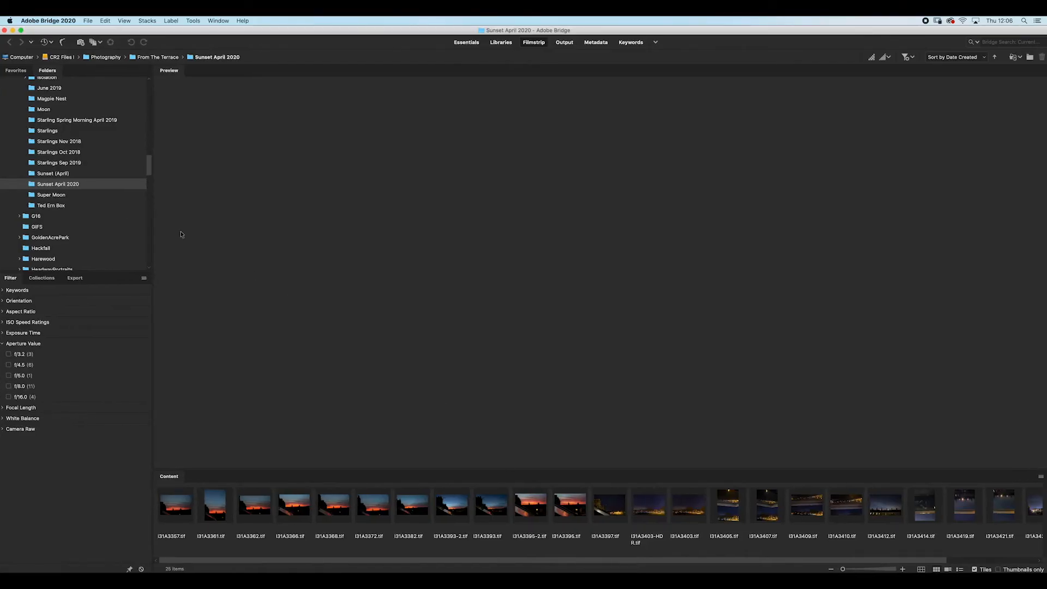
In Adobe Bridge, open the Sunset (April) folder and preview the two exported TIFFs
{"action": "left_click", "coordinate": [50, 175]}
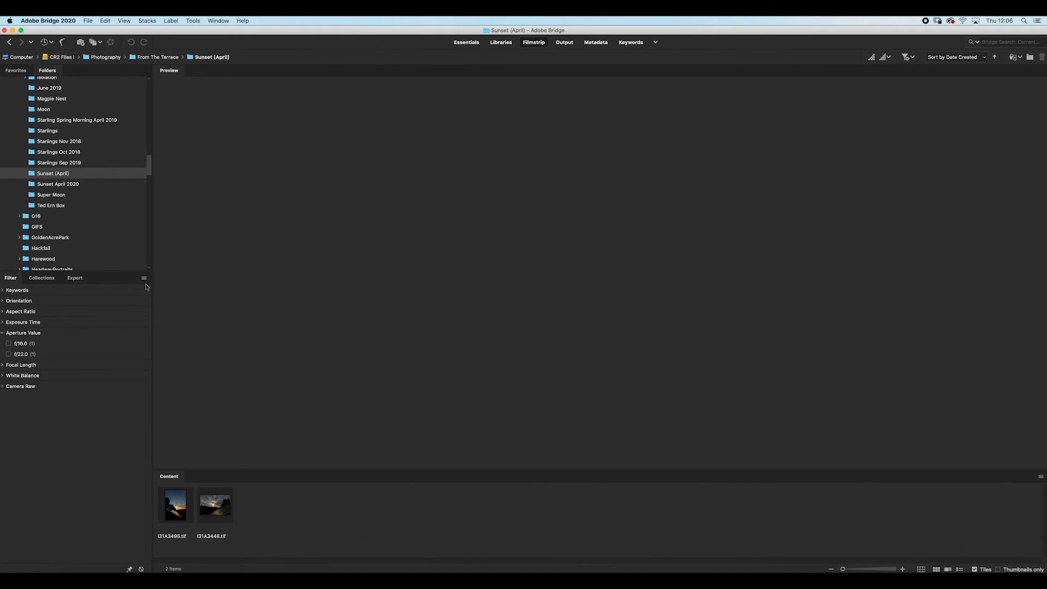
{"action": "left_click", "coordinate": [174, 509]}
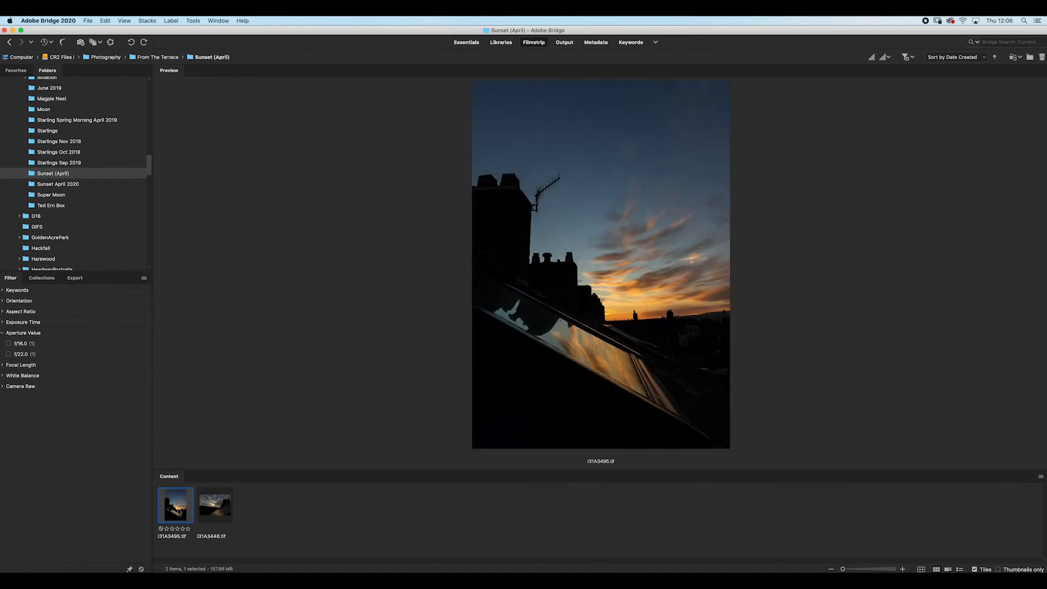
{"action": "left_click", "coordinate": [209, 516]}
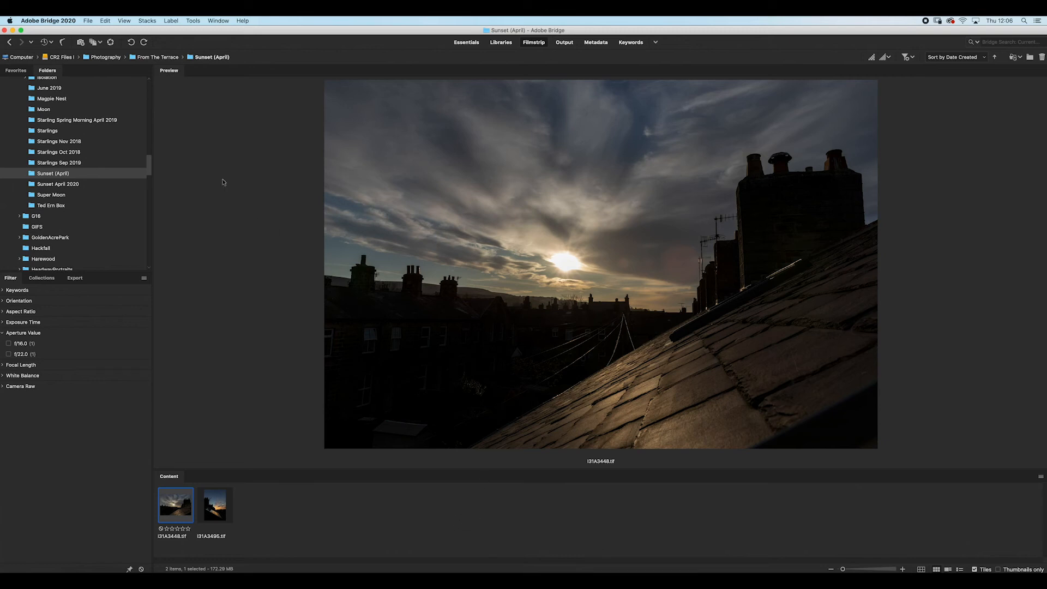
Review Photoshop's Image Processor settings for the selected TIFF, including the Run Action option, and cancel without processing
{"action": "left_click", "coordinate": [191, 23]}
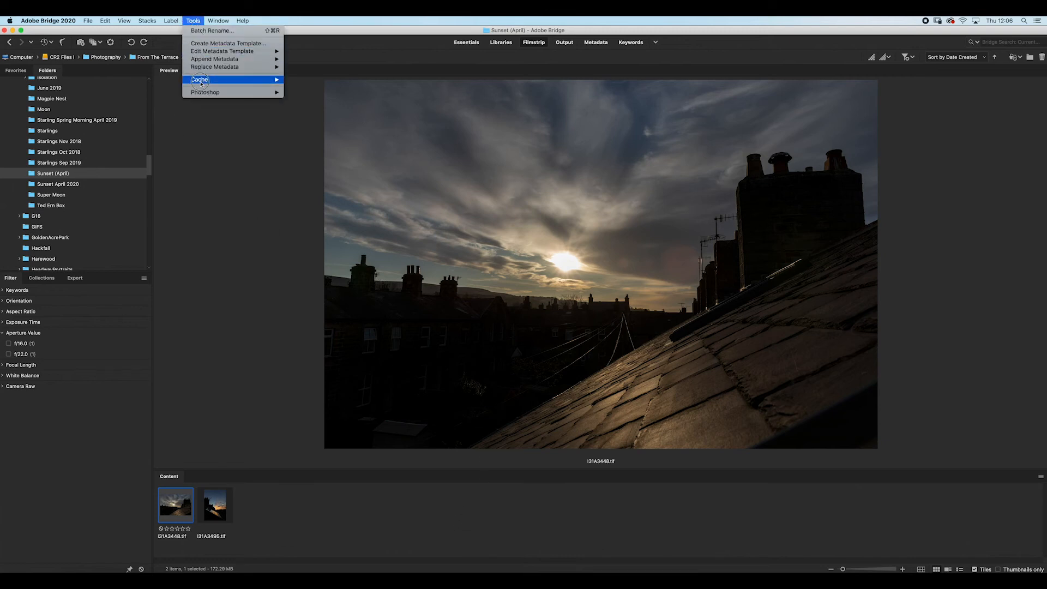
{"action": "mouse_move", "coordinate": [198, 92]}
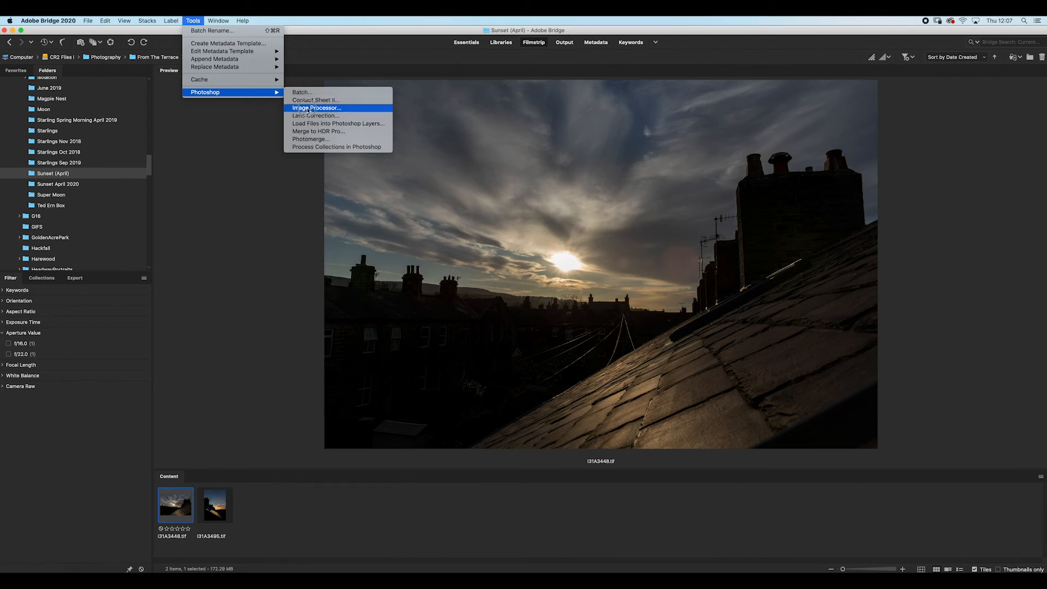
{"action": "left_click", "coordinate": [309, 109]}
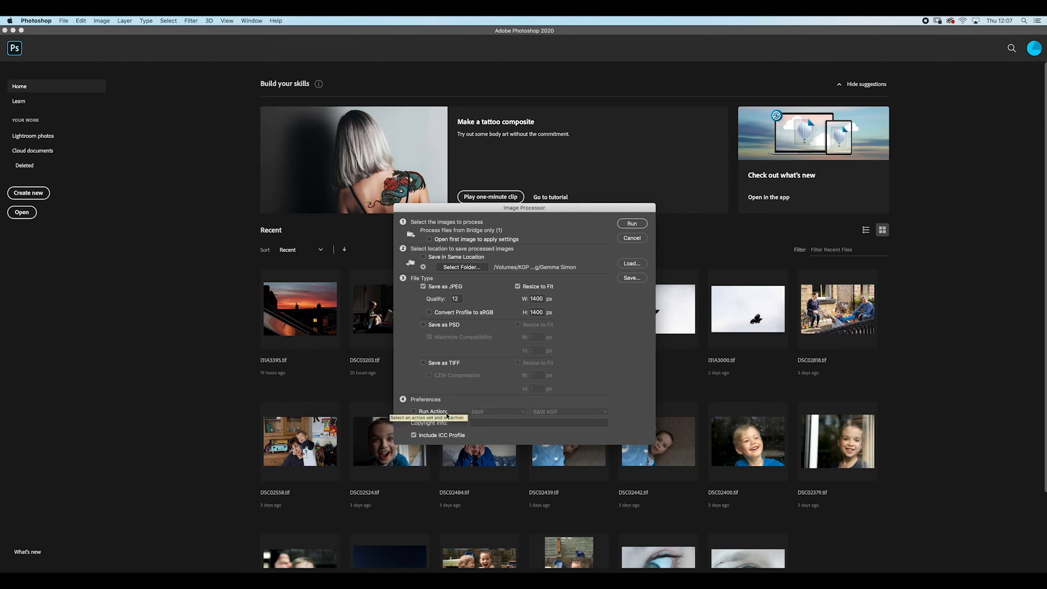
{"action": "left_click", "coordinate": [413, 413]}
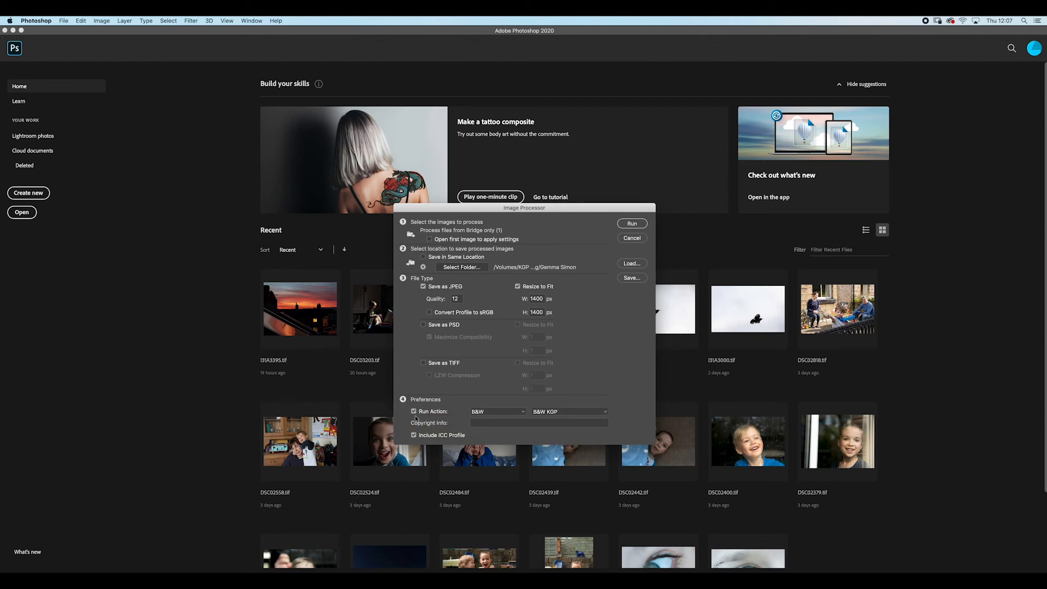
{"action": "left_click", "coordinate": [414, 412]}
{"action": "left_click", "coordinate": [631, 238]}
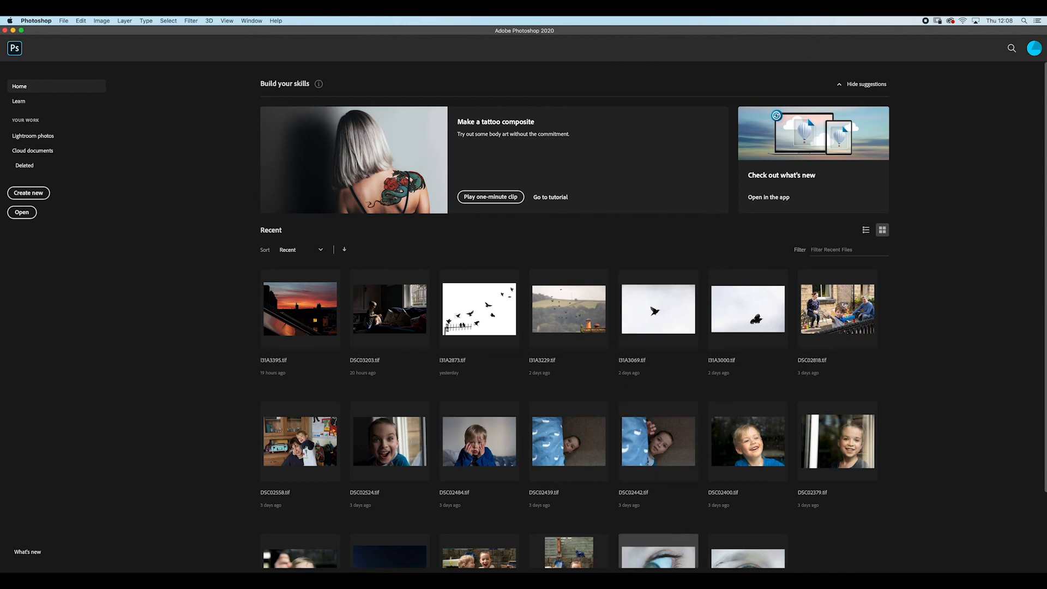
Switch back to Adobe Bridge, select both exported TIFFs and open them in Photoshop
{"action": "left_click", "coordinate": [637, 573]}
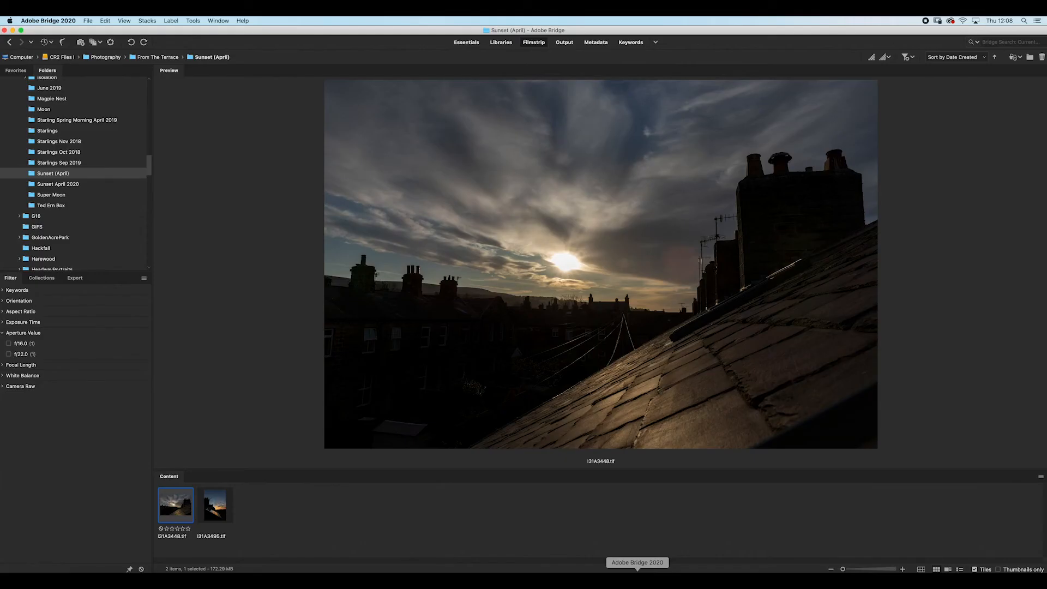
{"action": "left_click", "coordinate": [215, 503], "text": "shift"}
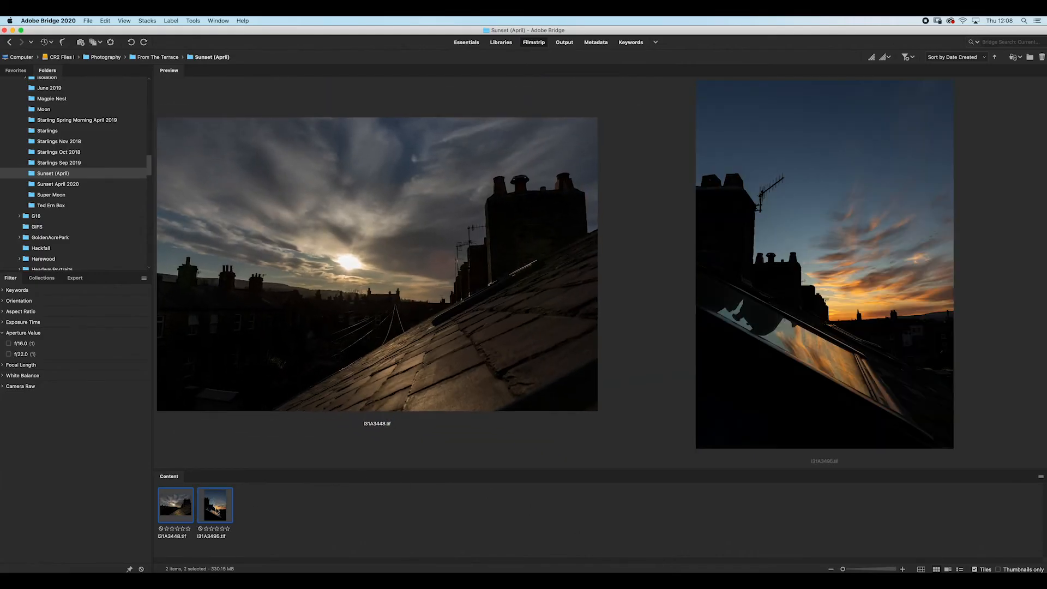
{"action": "left_click", "coordinate": [215, 507]}
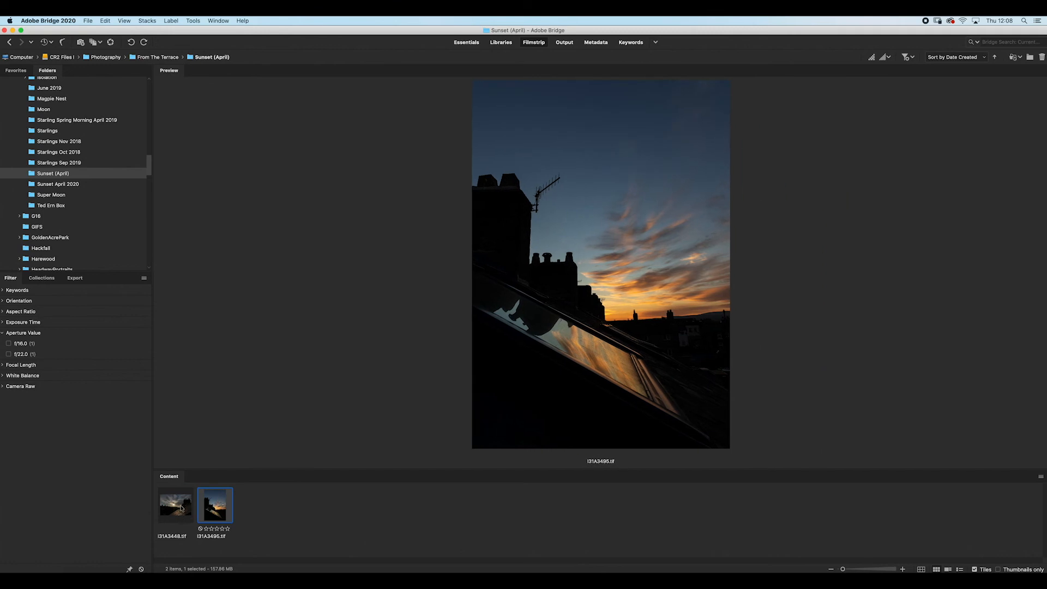
{"action": "left_click", "coordinate": [180, 506], "text": "shift"}
{"action": "double_click", "coordinate": [176, 506]}
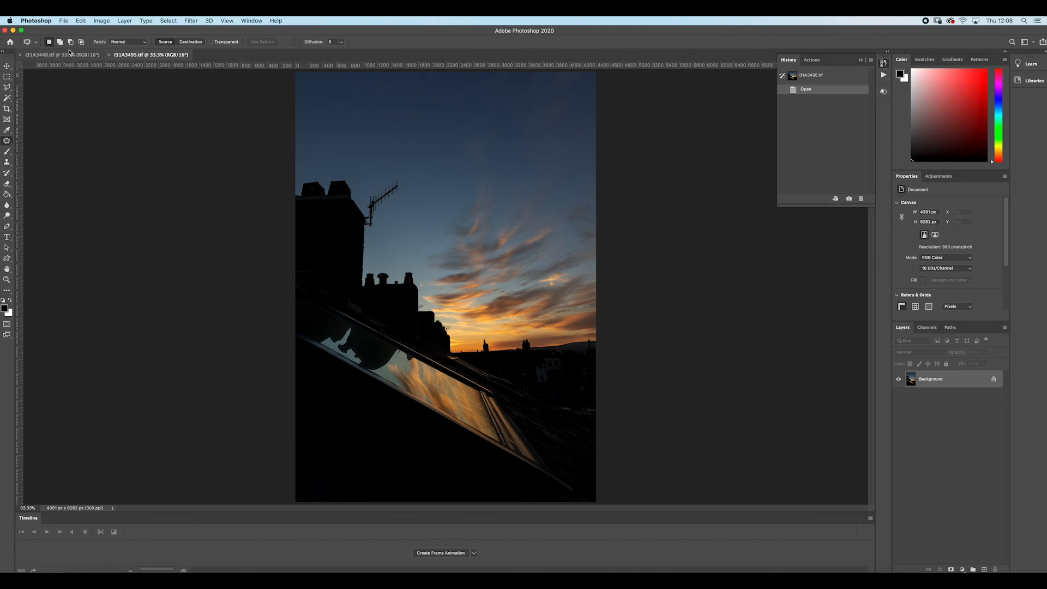
Inspect I31A3448.tif at 100% around the sun and rooftops, and duplicate its Background layer
{"action": "left_click", "coordinate": [68, 55]}
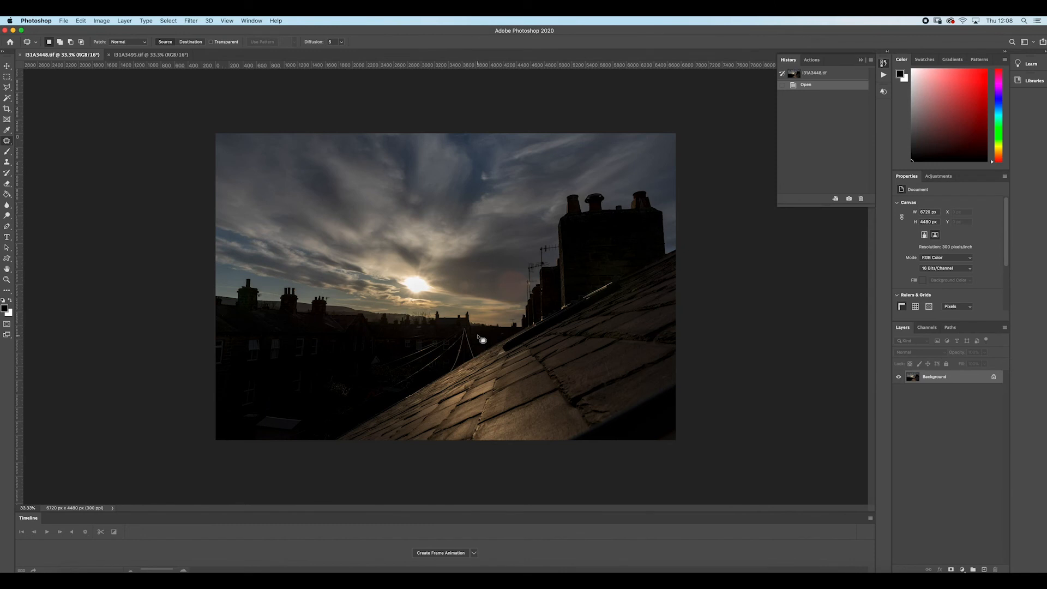
{"action": "key", "text": "super+1"}
{"action": "left_click_drag", "start_coordinate": [475, 311], "coordinate": [487, 244]}
{"action": "mouse_move", "coordinate": [560, 214]}
{"action": "left_mouse_down"}
{"action": "mouse_move", "coordinate": [514, 175]}
{"action": "mouse_move", "coordinate": [545, 206]}
{"action": "left_mouse_up"}
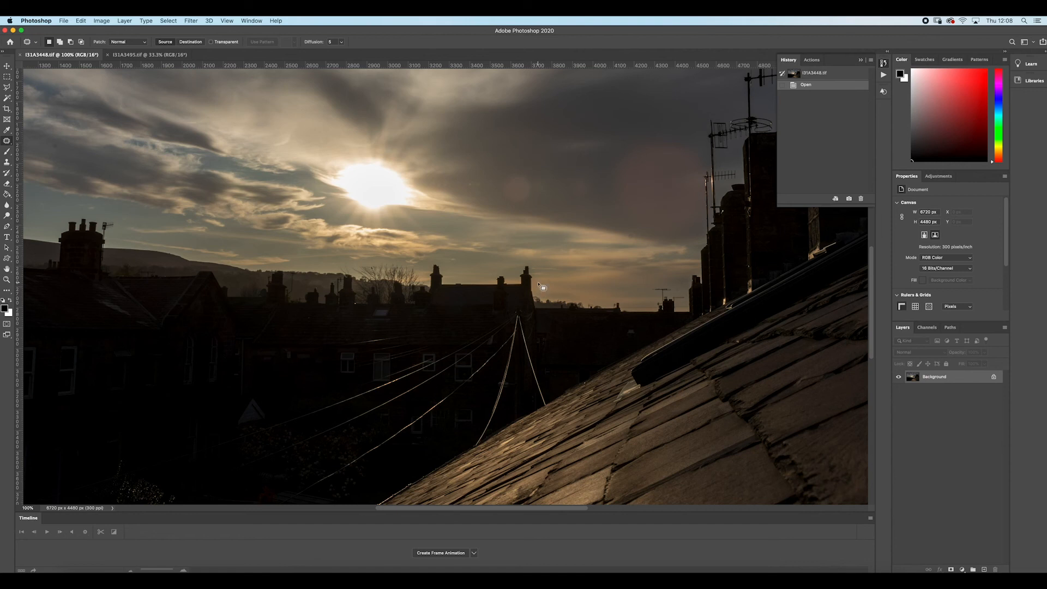
{"action": "key", "text": "ctrl+j"}
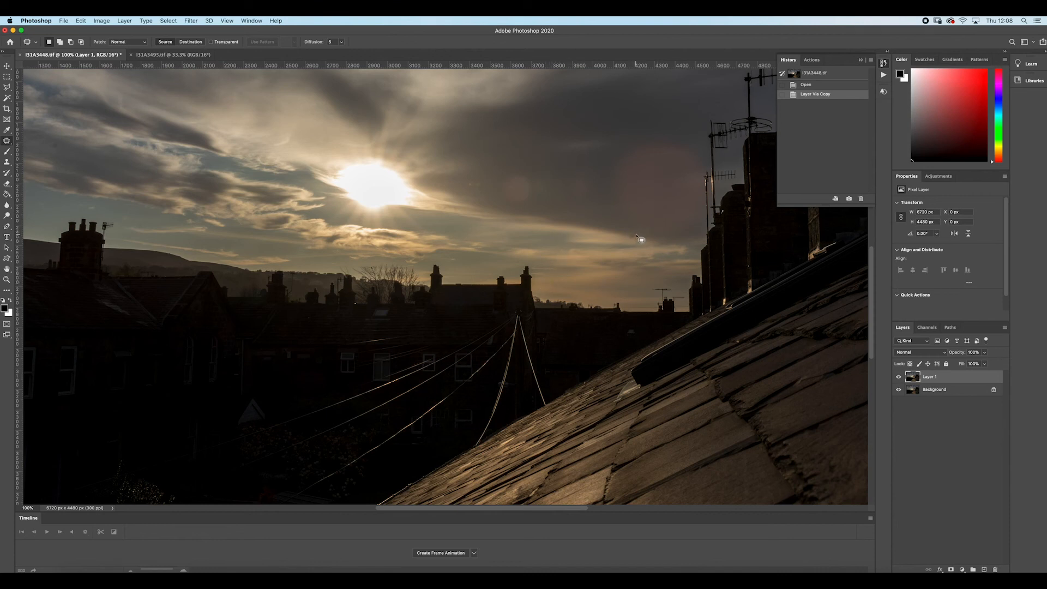
Remove a small blemish in the sky between the sun and the chimneys with the Spot Healing Brush
{"action": "left_click", "coordinate": [7, 143]}
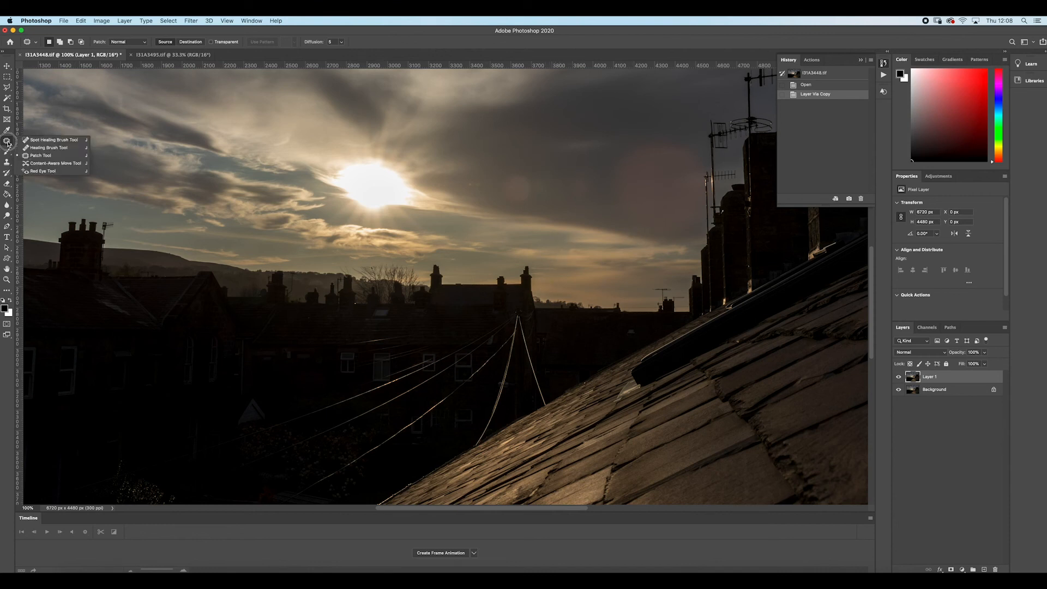
{"action": "left_click", "coordinate": [39, 140]}
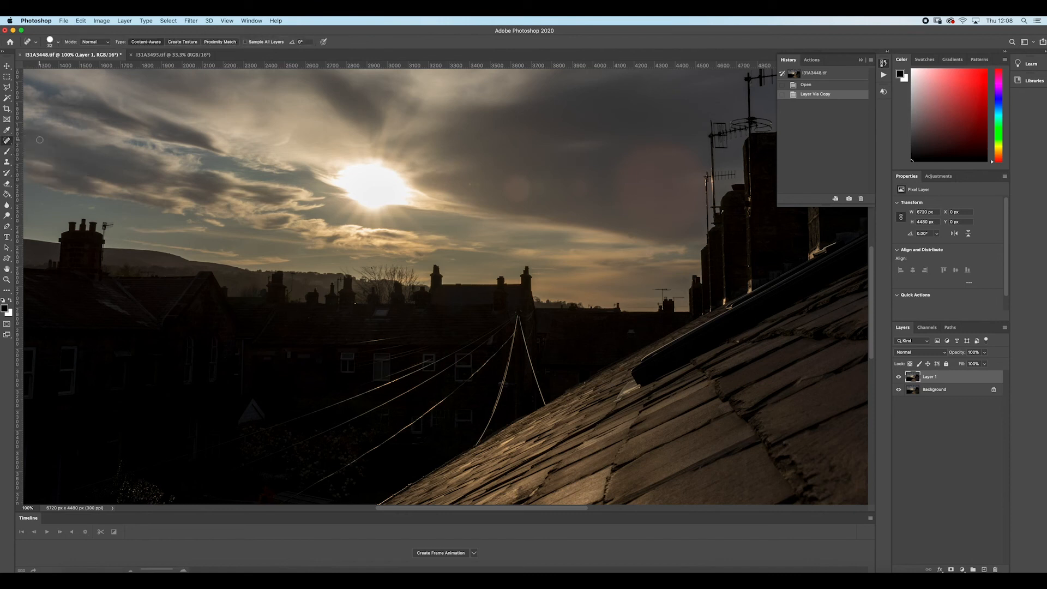
{"action": "left_click_drag", "start_coordinate": [632, 236], "coordinate": [630, 237]}
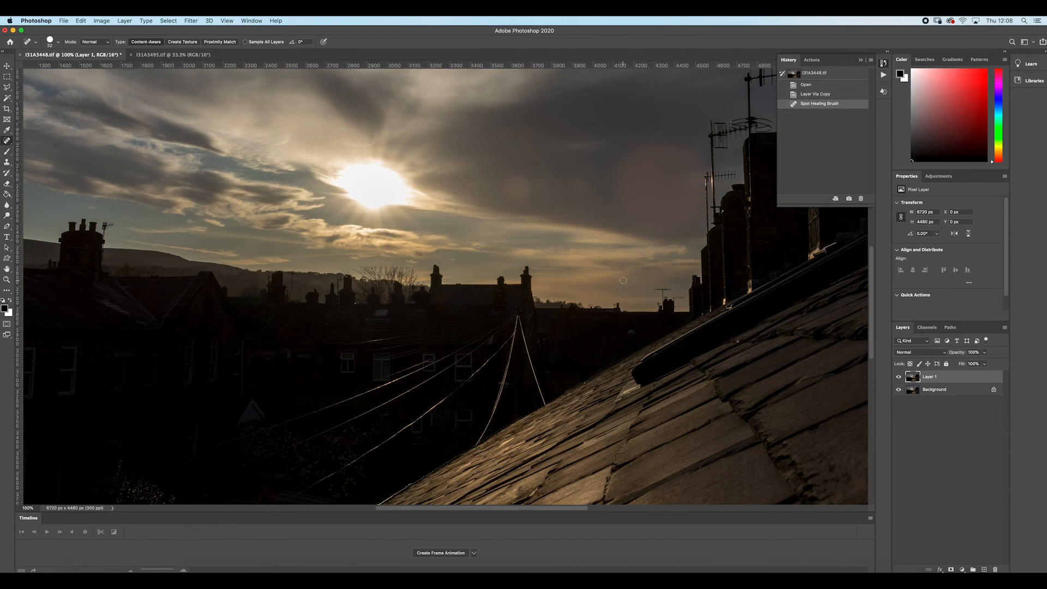
Remove a dark spot from the clouds above the distant chimneys with the Patch tool and clear the selection
{"action": "right_click", "coordinate": [7, 140]}
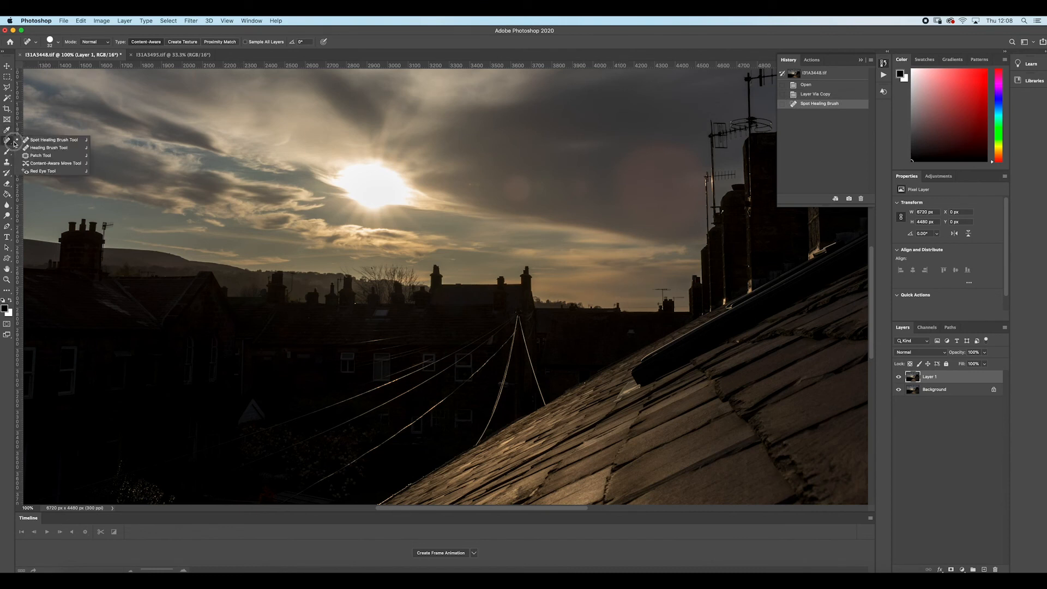
{"action": "left_click", "coordinate": [34, 156]}
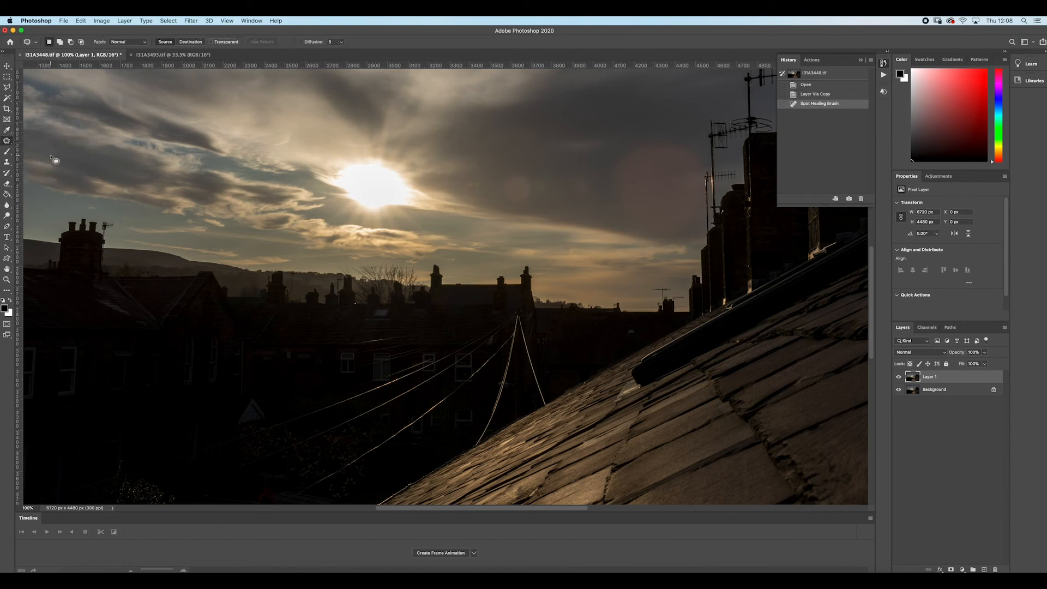
{"action": "key", "text": "super+plus"}
{"action": "left_click_drag", "start_coordinate": [58, 132], "coordinate": [390, 232]}
{"action": "left_click_drag", "start_coordinate": [205, 176], "coordinate": [345, 256]}
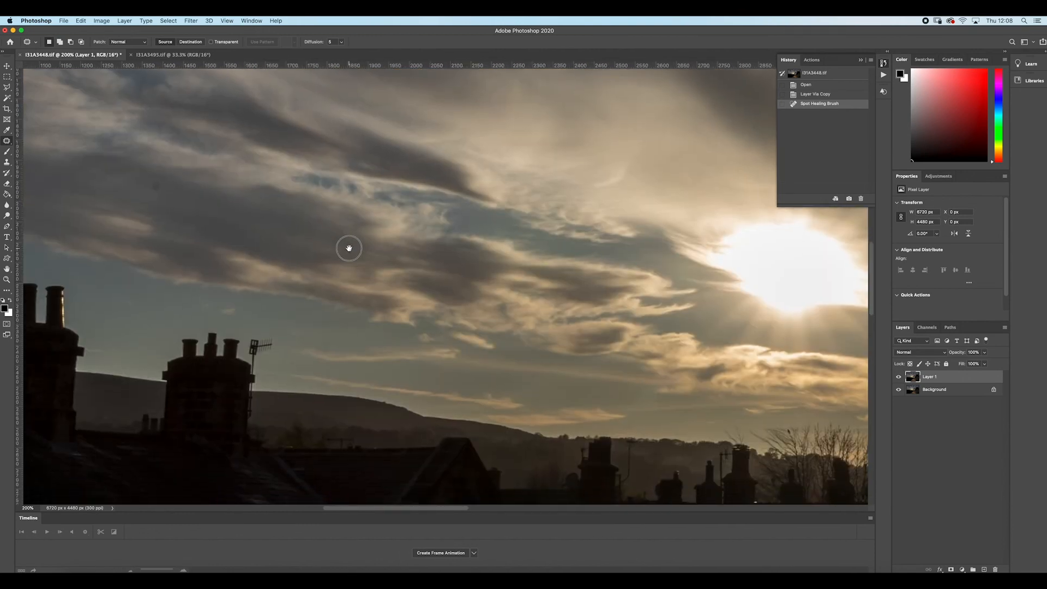
{"action": "mouse_move", "coordinate": [173, 200]}
{"action": "left_mouse_down"}
{"action": "mouse_move", "coordinate": [158, 187]}
{"action": "mouse_move", "coordinate": [158, 203]}
{"action": "mouse_move", "coordinate": [188, 210]}
{"action": "left_mouse_up"}
{"action": "key", "text": "super+d"}
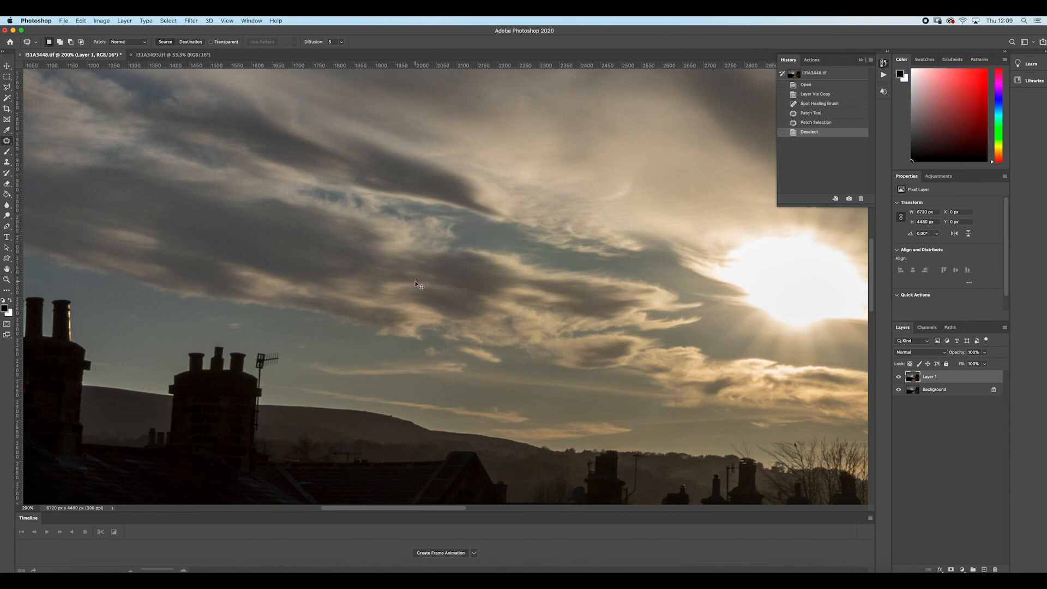
Patch out the remaining small spots in the clouds above and to the left of the sun, and deselect
{"action": "scroll", "coordinate": [415, 284], "scroll_direction": "down", "scroll_amount": 1}
{"action": "mouse_move", "coordinate": [396, 130]}
{"action": "left_mouse_down"}
{"action": "mouse_move", "coordinate": [406, 128]}
{"action": "mouse_move", "coordinate": [394, 134]}
{"action": "mouse_move", "coordinate": [420, 152]}
{"action": "left_mouse_up"}
{"action": "mouse_move", "coordinate": [361, 93]}
{"action": "left_mouse_down"}
{"action": "mouse_move", "coordinate": [350, 90]}
{"action": "mouse_move", "coordinate": [381, 118]}
{"action": "mouse_move", "coordinate": [410, 191]}
{"action": "left_mouse_up"}
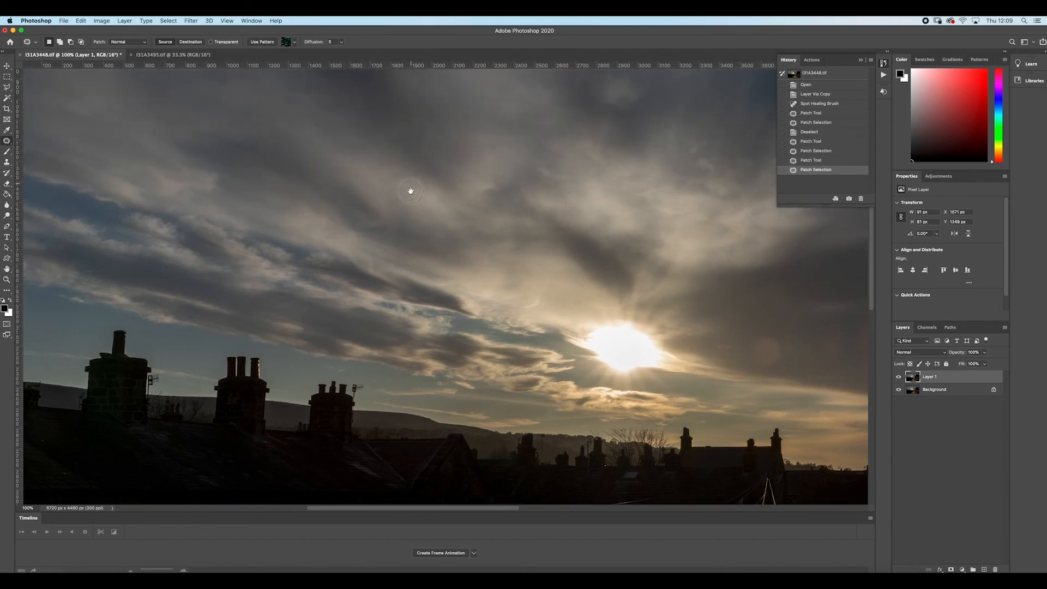
{"action": "left_click_drag", "start_coordinate": [491, 175], "coordinate": [475, 156]}
{"action": "mouse_move", "coordinate": [548, 186]}
{"action": "left_mouse_down"}
{"action": "mouse_move", "coordinate": [543, 193]}
{"action": "mouse_move", "coordinate": [533, 175]}
{"action": "mouse_move", "coordinate": [545, 175]}
{"action": "left_mouse_up"}
{"action": "key", "text": "ctrl+d"}
Patch out the bright speckled foliage in the dark area between the houses and the slate roof, and deselect
{"action": "left_click_drag", "start_coordinate": [636, 234], "coordinate": [346, 198]}
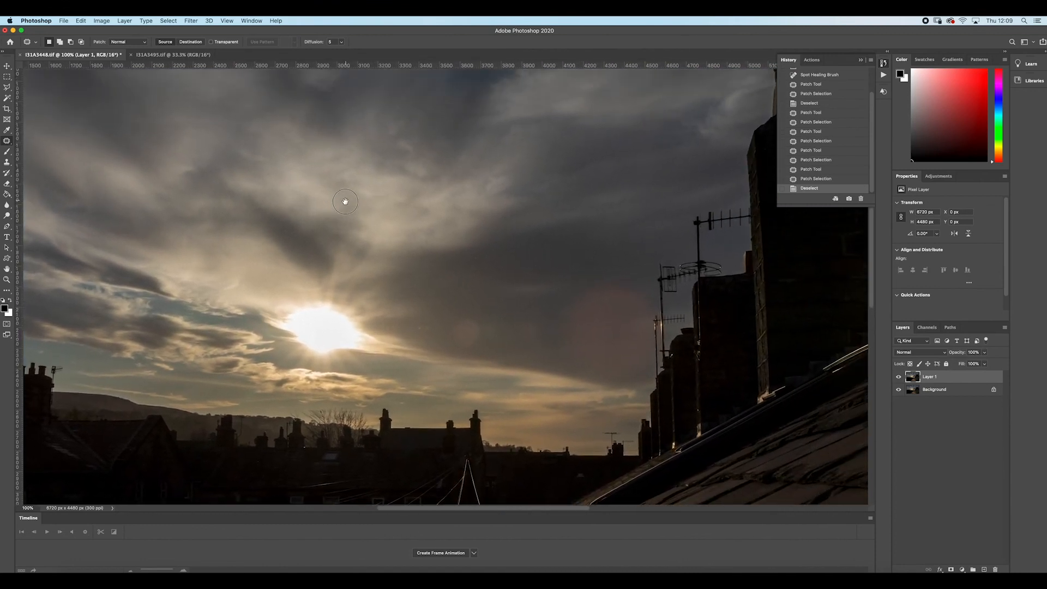
{"action": "left_click_drag", "start_coordinate": [444, 180], "coordinate": [462, 103]}
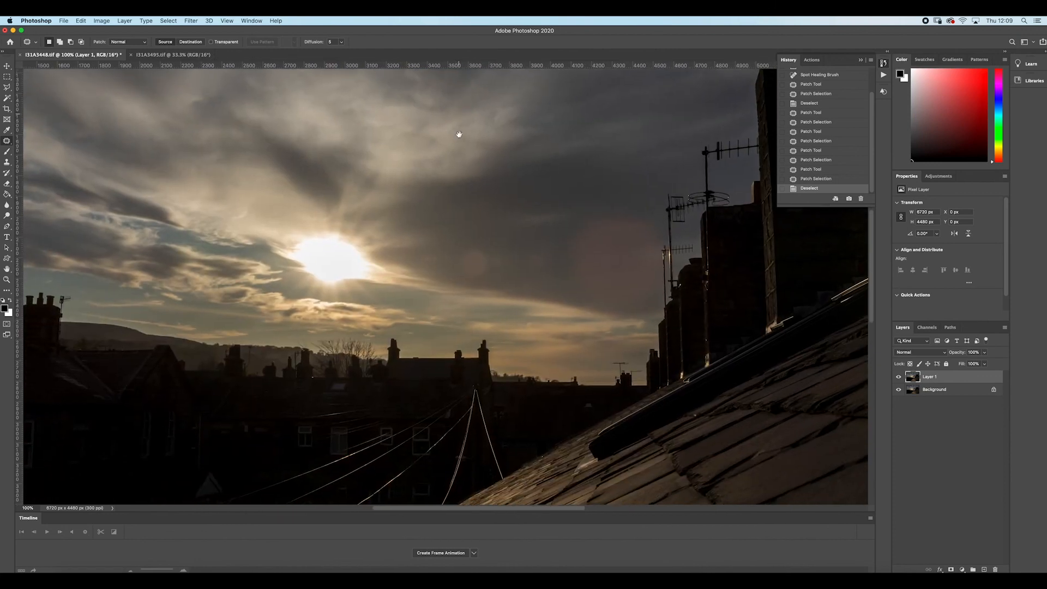
{"action": "key", "text": "super+minus"}
{"action": "key", "text": "super+minus"}
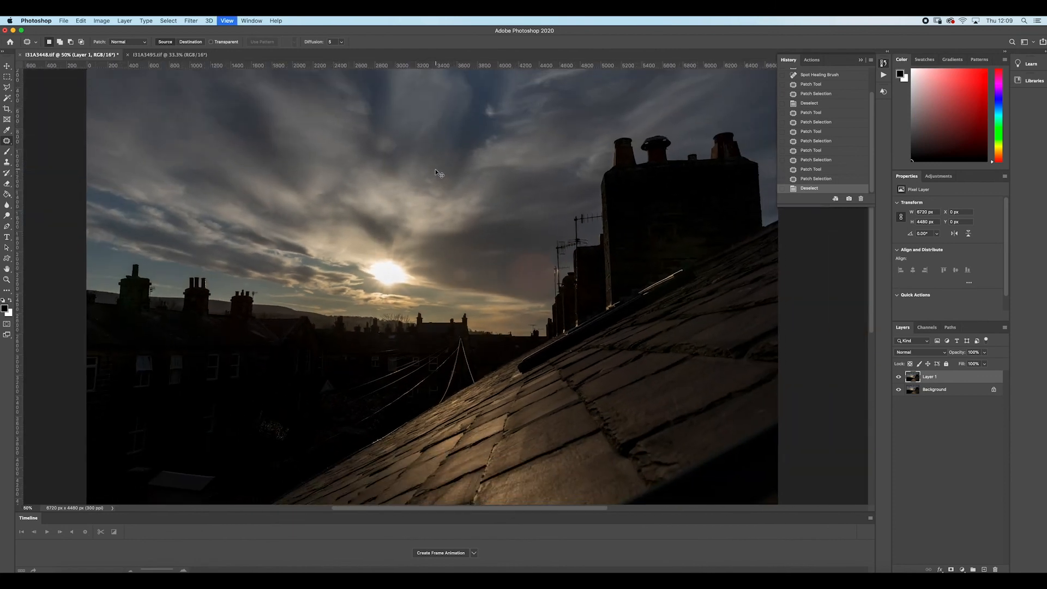
{"action": "key", "text": "super+plus"}
{"action": "key", "text": "super+plus"}
{"action": "left_click_drag", "start_coordinate": [290, 326], "coordinate": [396, 212]}
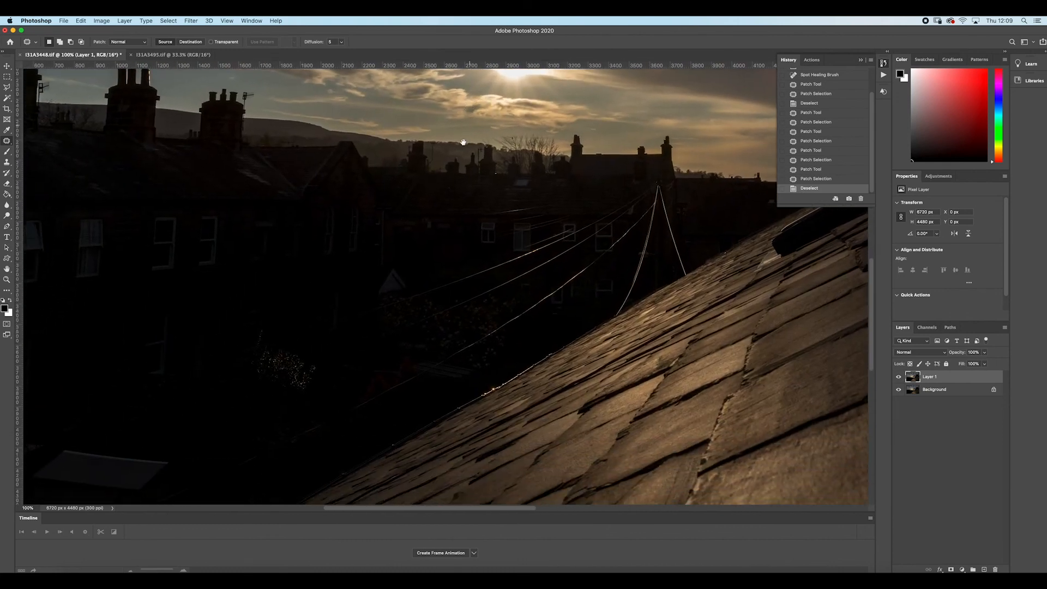
{"action": "mouse_move", "coordinate": [295, 287]}
{"action": "left_mouse_down"}
{"action": "mouse_move", "coordinate": [282, 273]}
{"action": "mouse_move", "coordinate": [257, 285]}
{"action": "mouse_move", "coordinate": [248, 316]}
{"action": "mouse_move", "coordinate": [259, 337]}
{"action": "mouse_move", "coordinate": [302, 360]}
{"action": "mouse_move", "coordinate": [337, 351]}
{"action": "mouse_move", "coordinate": [340, 320]}
{"action": "mouse_move", "coordinate": [295, 287]}
{"action": "left_mouse_up"}
{"action": "left_click_drag", "start_coordinate": [289, 334], "coordinate": [223, 359]}
{"action": "left_click", "coordinate": [230, 332]}
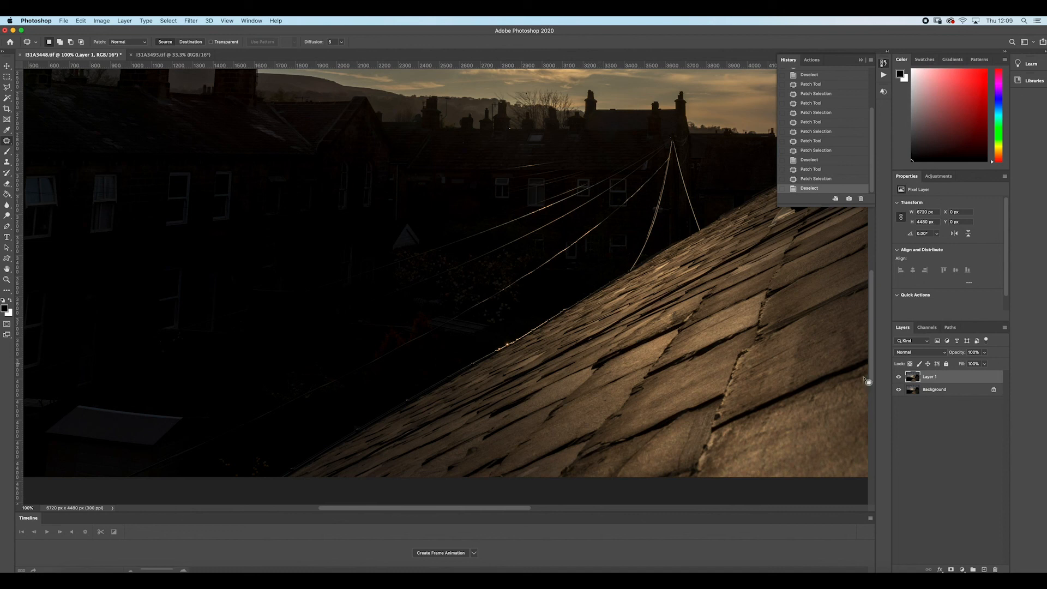
Toggle Layer 1's visibility at full-image view to compare the retouched photo with the original Background
{"action": "left_click", "coordinate": [899, 380]}
{"action": "left_click", "coordinate": [899, 380]}
{"action": "key", "text": "super+0"}
{"action": "key", "text": "super+minus"}
{"action": "key", "text": "super+minus"}
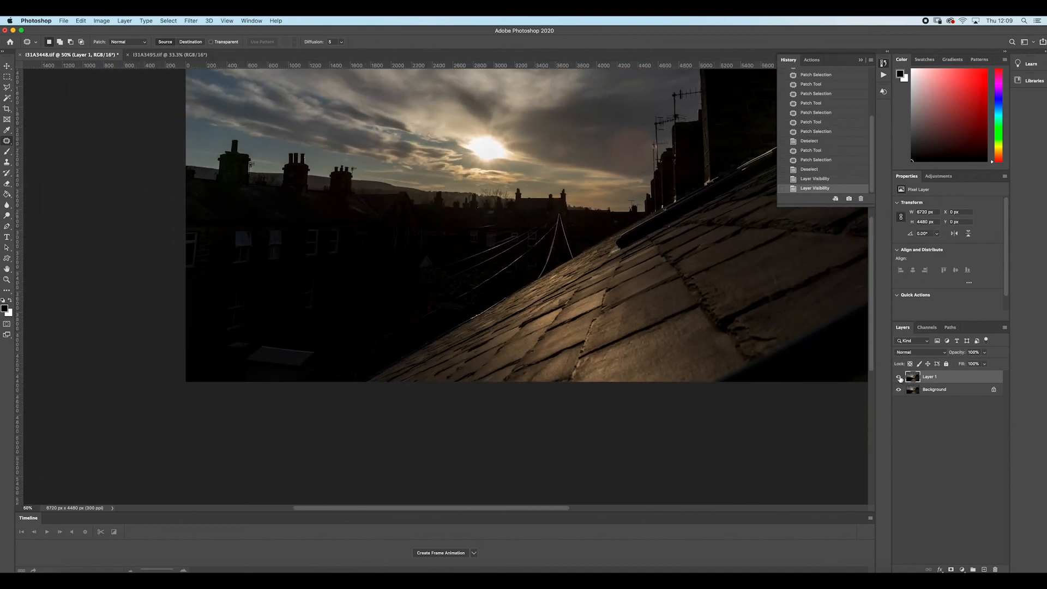
{"action": "left_click_drag", "start_coordinate": [600, 226], "coordinate": [551, 363]}
{"action": "key", "text": "super+minus"}
{"action": "key", "text": "super+0"}
{"action": "left_click", "coordinate": [898, 377]}
{"action": "left_click", "coordinate": [898, 377]}
{"action": "left_click", "coordinate": [898, 377]}
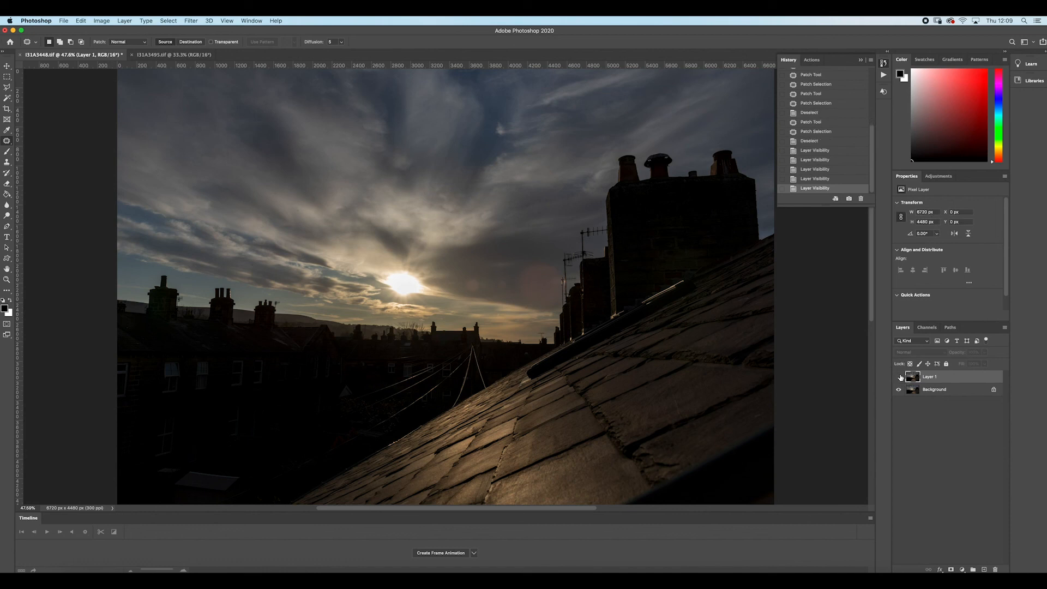
{"action": "left_click", "coordinate": [899, 377]}
{"action": "left_click", "coordinate": [899, 377]}
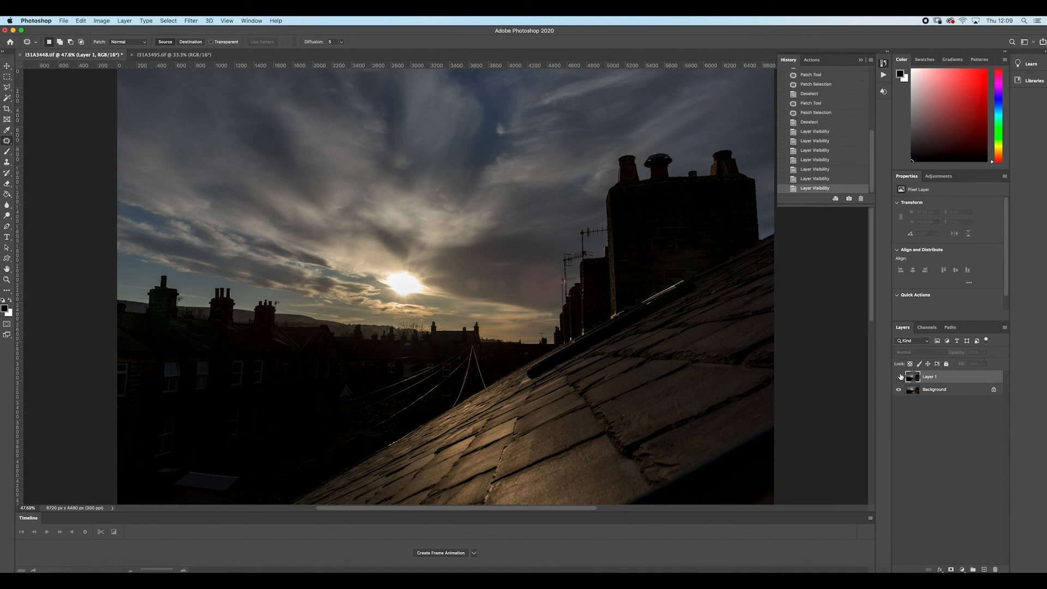
Show Layer 1, patch out the faint flare spots in the sky right of the sun, and compare against the original
{"action": "mouse_move", "coordinate": [489, 276]}
{"action": "left_mouse_down"}
{"action": "mouse_move", "coordinate": [476, 261]}
{"action": "mouse_move", "coordinate": [468, 286]}
{"action": "mouse_move", "coordinate": [480, 282]}
{"action": "mouse_move", "coordinate": [475, 272]}
{"action": "left_mouse_up"}
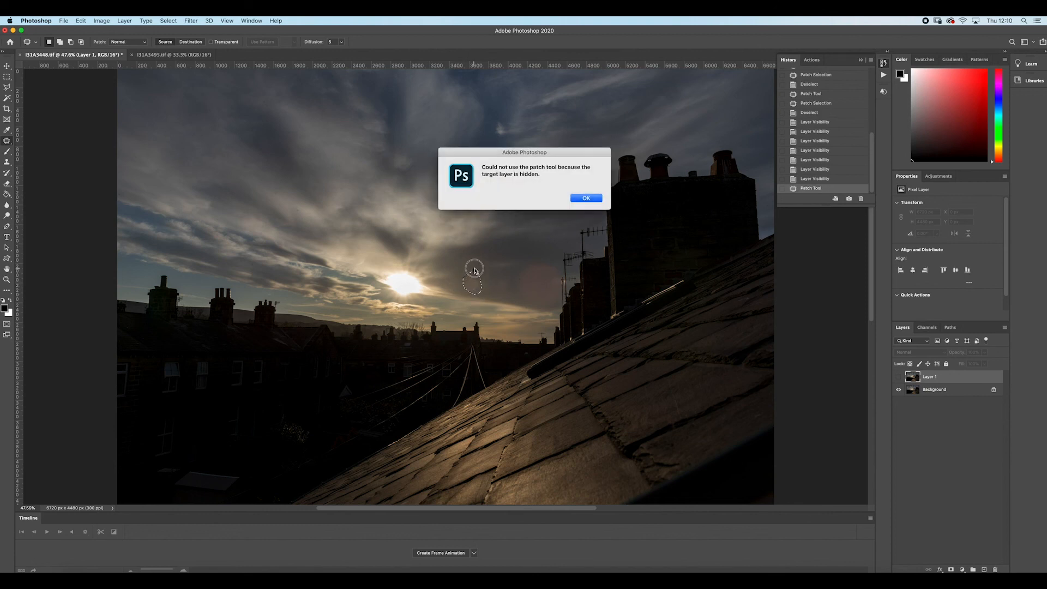
{"action": "left_click", "coordinate": [586, 198]}
{"action": "left_click", "coordinate": [899, 377]}
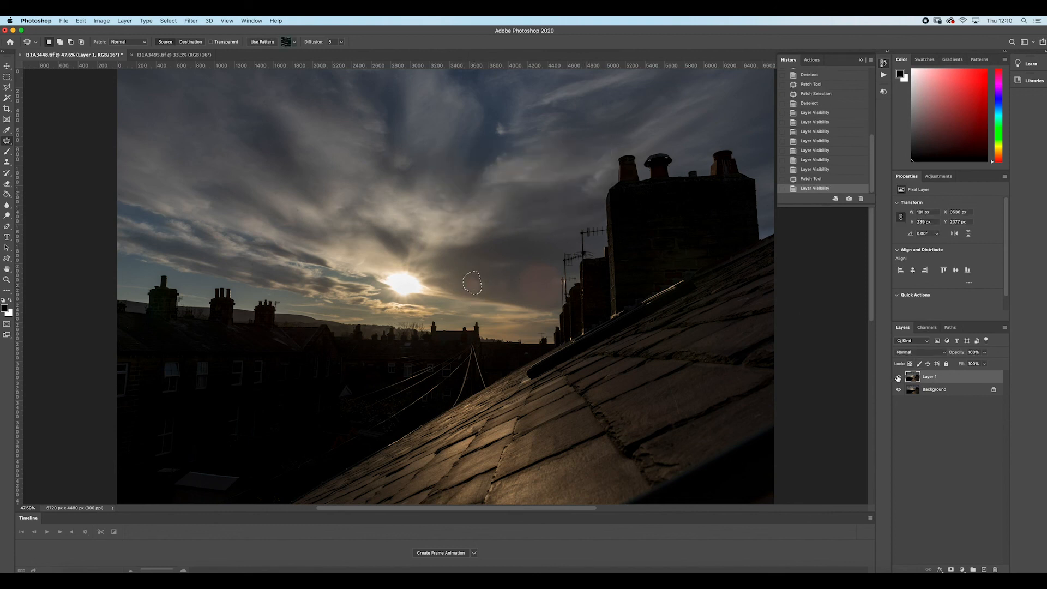
{"action": "mouse_move", "coordinate": [475, 289]}
{"action": "left_mouse_down"}
{"action": "mouse_move", "coordinate": [476, 260]}
{"action": "mouse_move", "coordinate": [507, 296]}
{"action": "mouse_move", "coordinate": [505, 285]}
{"action": "mouse_move", "coordinate": [454, 268]}
{"action": "left_mouse_up"}
{"action": "key", "text": "super+d"}
{"action": "key", "text": "super+d"}
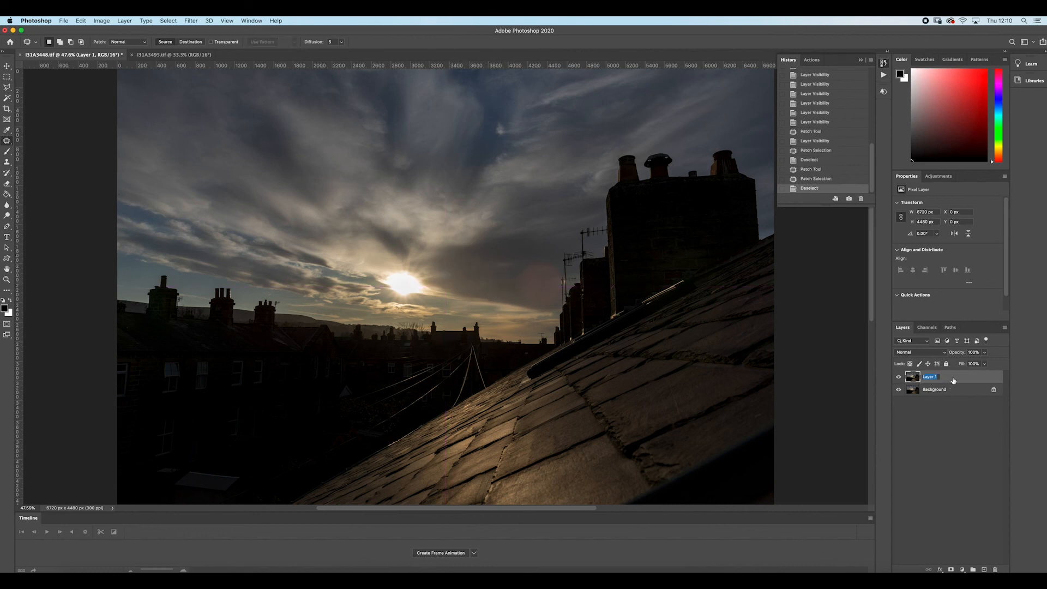
{"action": "left_click", "coordinate": [899, 377]}
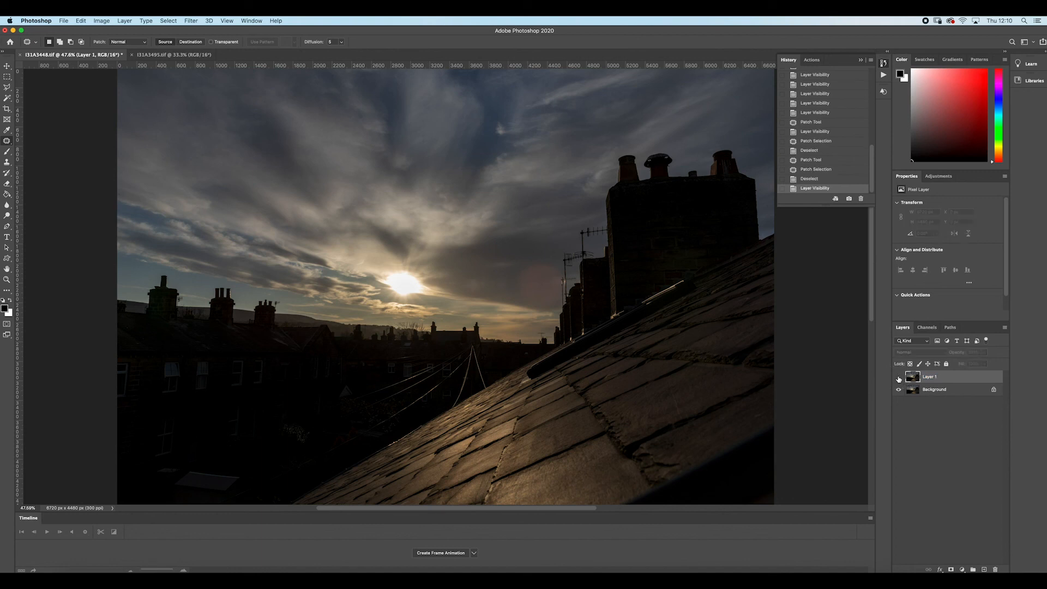
{"action": "left_click", "coordinate": [899, 377]}
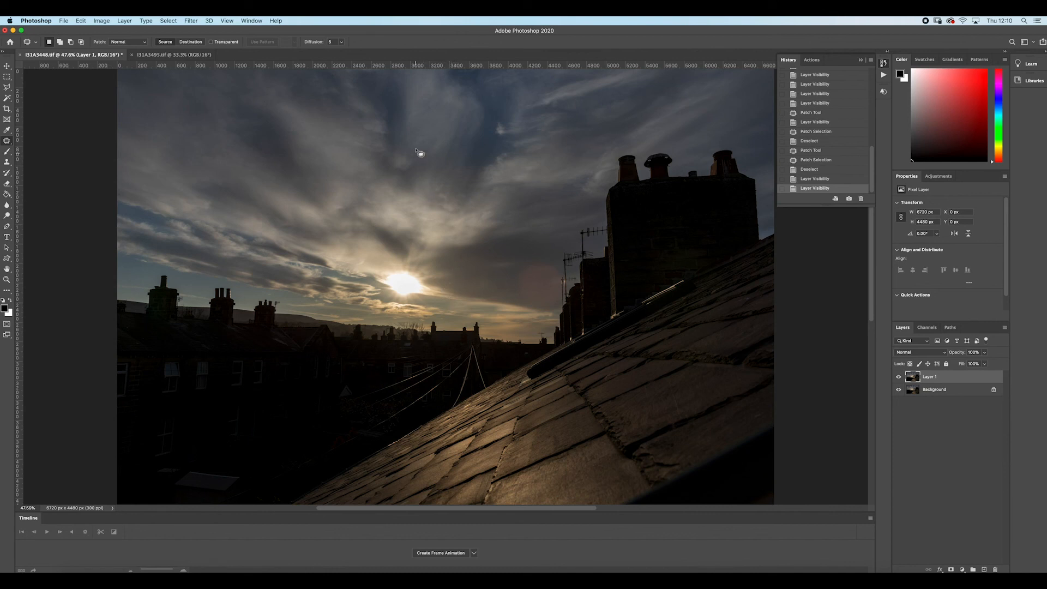
Patch out another small mark in the upper clouds above the sun and clear the selection
{"action": "key", "text": "super+plus"}
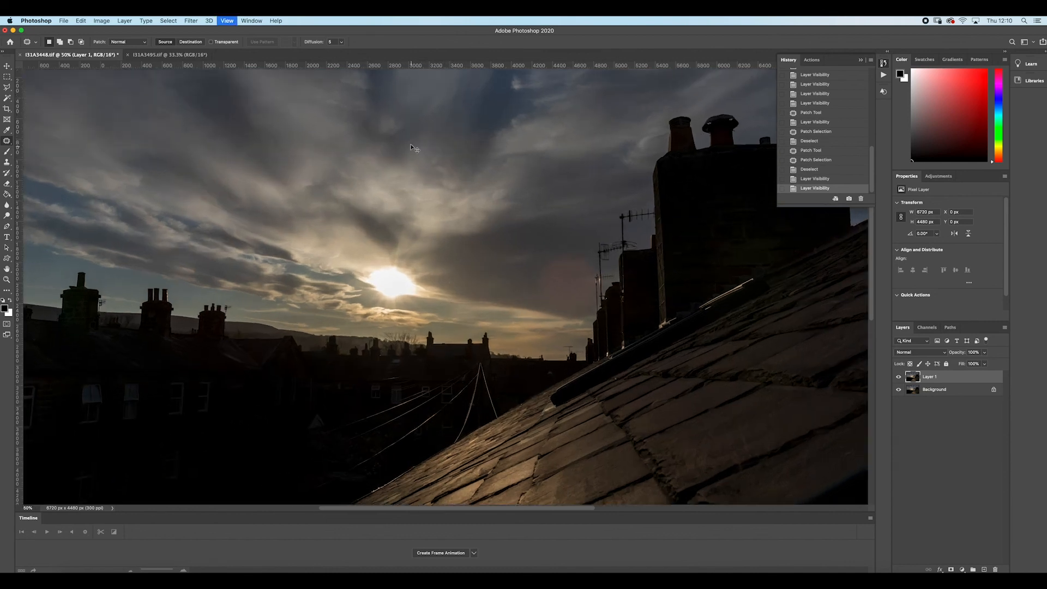
{"action": "mouse_move", "coordinate": [414, 148]}
{"action": "left_mouse_down"}
{"action": "mouse_move", "coordinate": [422, 228]}
{"action": "mouse_move", "coordinate": [427, 195]}
{"action": "mouse_move", "coordinate": [425, 204]}
{"action": "mouse_move", "coordinate": [437, 182]}
{"action": "left_mouse_up"}
{"action": "key", "text": "super+d"}
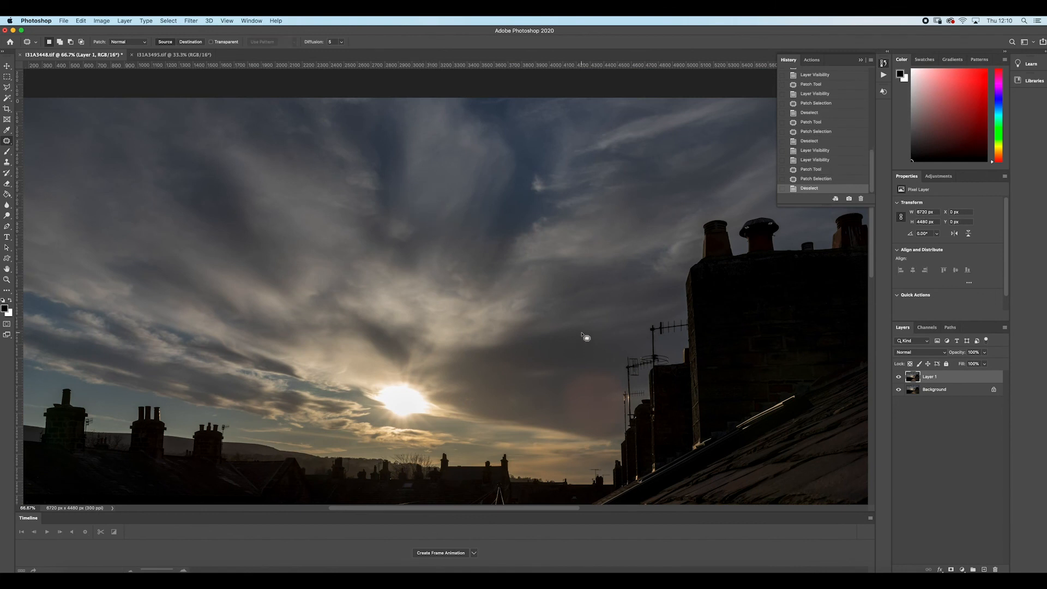
Compare the whole photo with Layer 1 hidden and shown to check the finished retouching
{"action": "key", "text": "super+minus"}
{"action": "key", "text": "super+minus"}
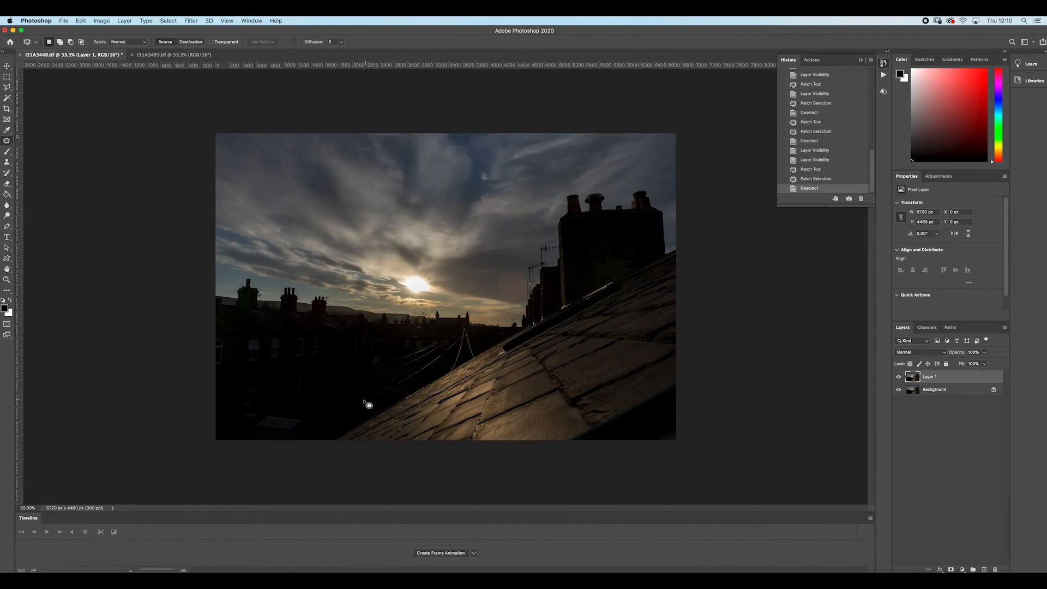
{"action": "left_click", "coordinate": [899, 377]}
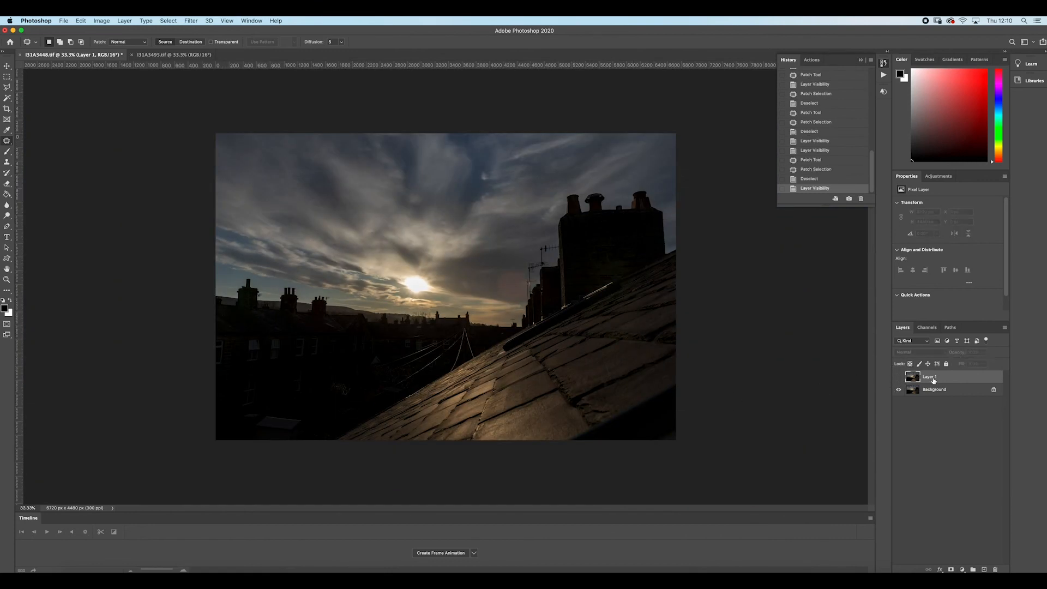
{"action": "left_click", "coordinate": [899, 377]}
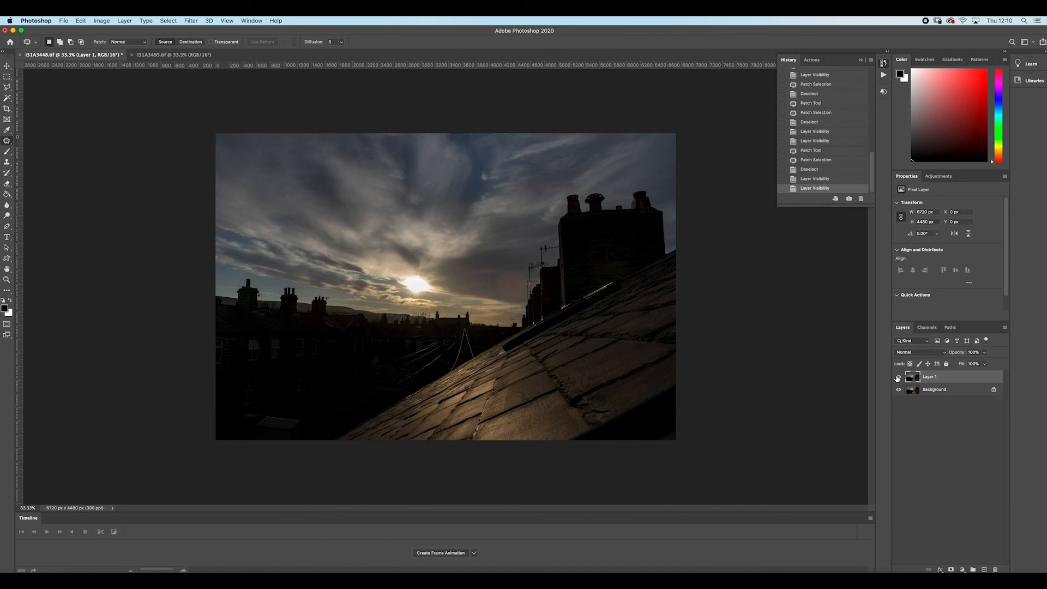
{"action": "left_click", "coordinate": [899, 378]}
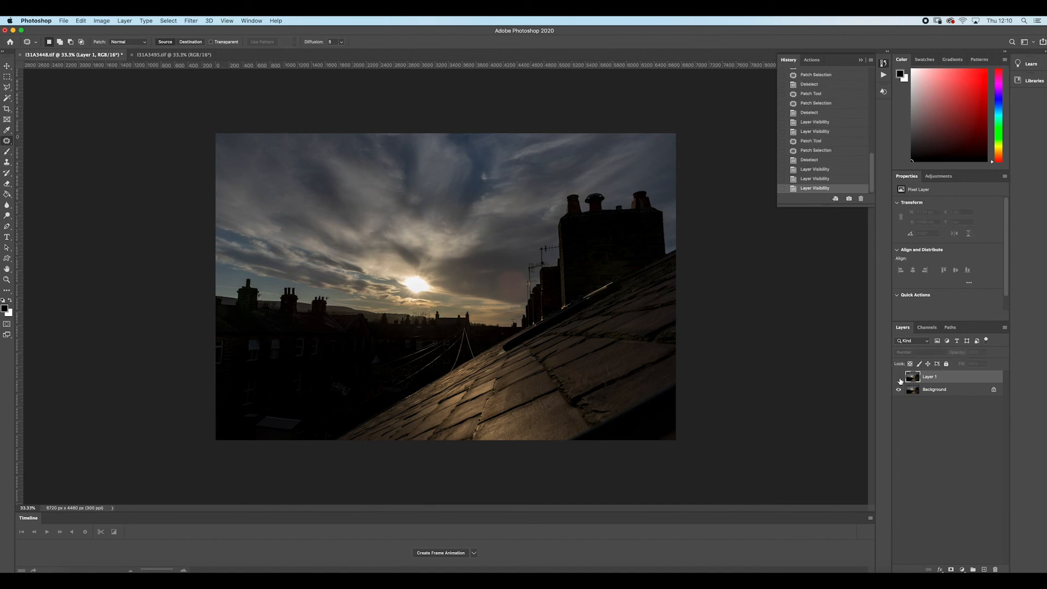
{"action": "left_click", "coordinate": [899, 378]}
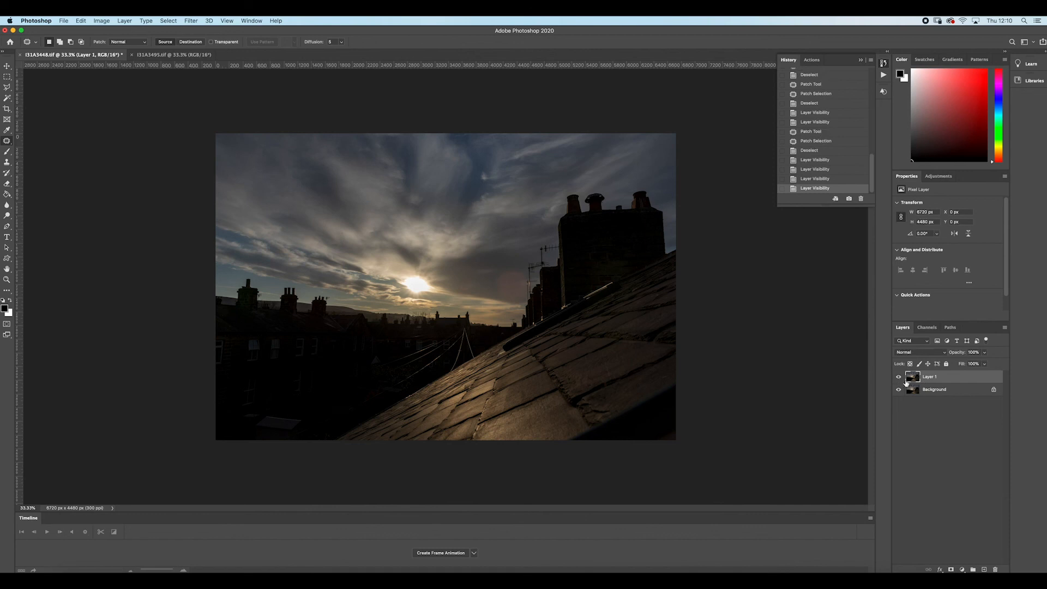
{"action": "left_click", "coordinate": [899, 377]}
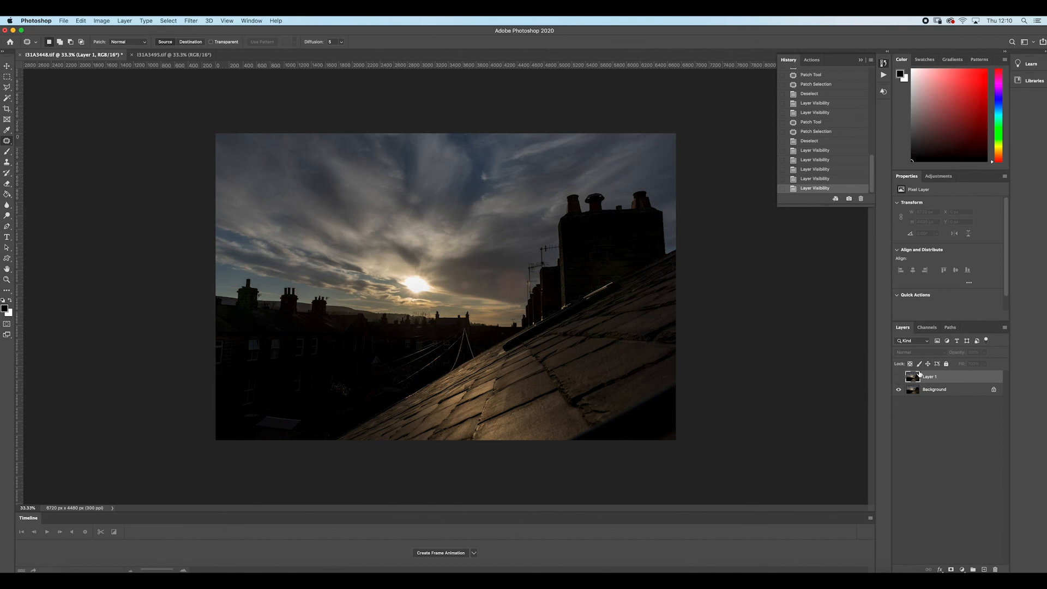
{"action": "left_click", "coordinate": [899, 377]}
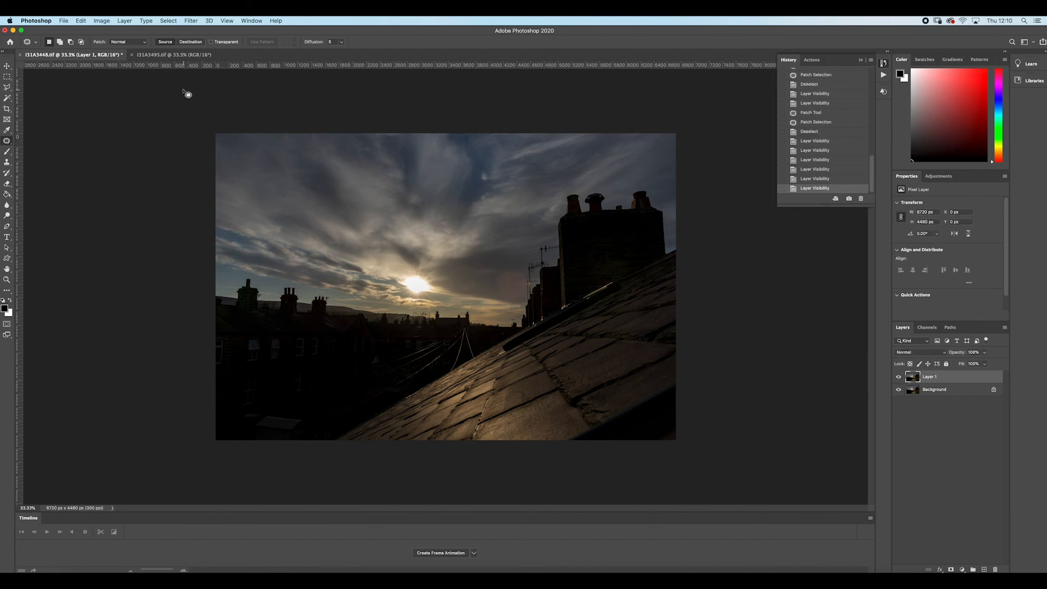
Switch to I31A3495.tif and examine its sky, chimneys and skylight reflection at 100%
{"action": "left_click", "coordinate": [172, 55]}
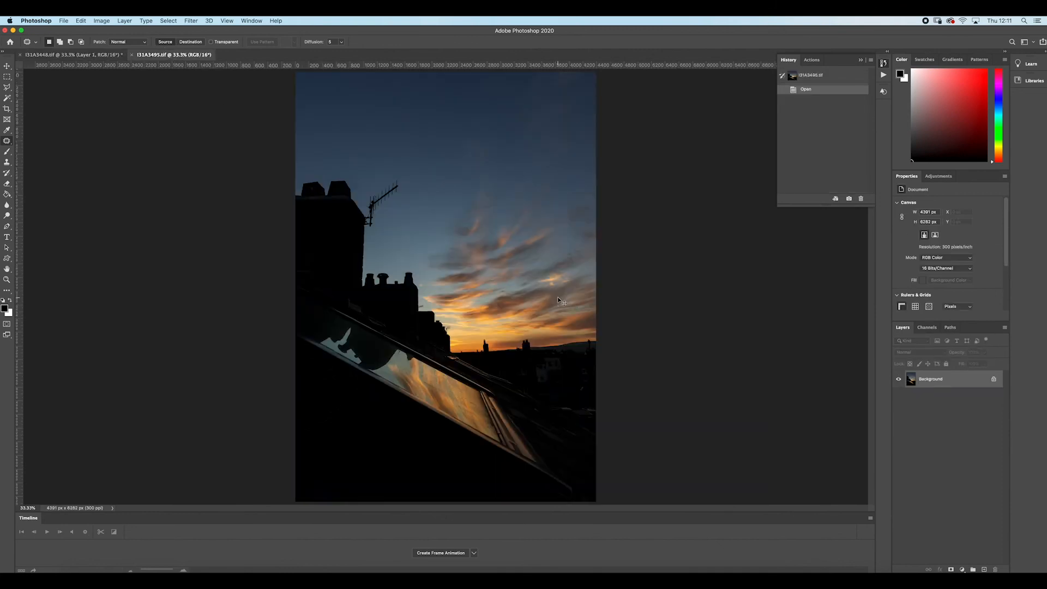
{"action": "key", "text": "super+equal"}
{"action": "key", "text": "super+equal"}
{"action": "key", "text": "super+equal"}
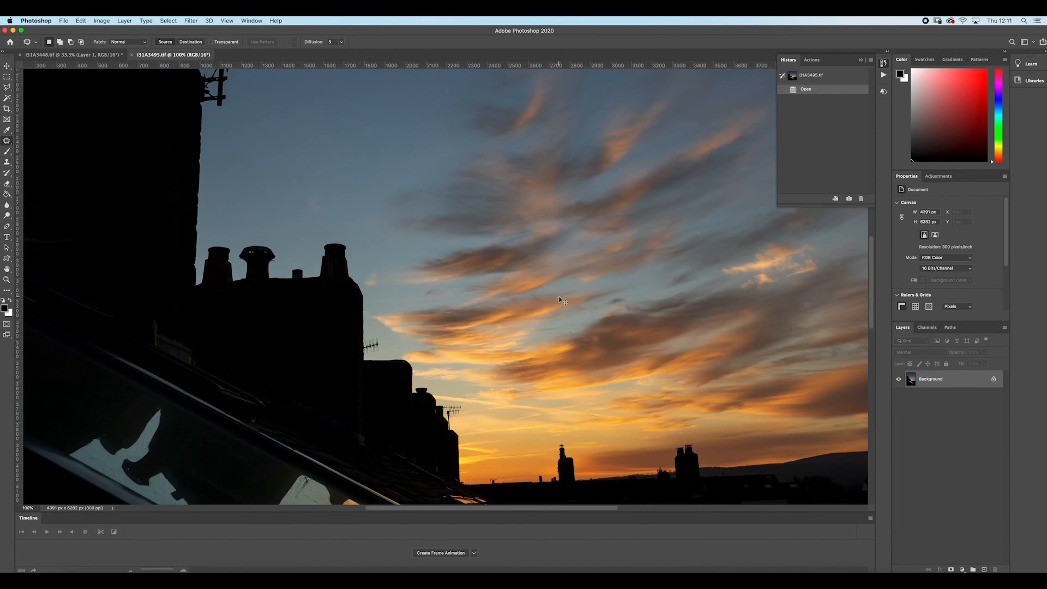
{"action": "left_click_drag", "start_coordinate": [529, 236], "coordinate": [485, 95]}
{"action": "left_click_drag", "start_coordinate": [446, 171], "coordinate": [497, 280]}
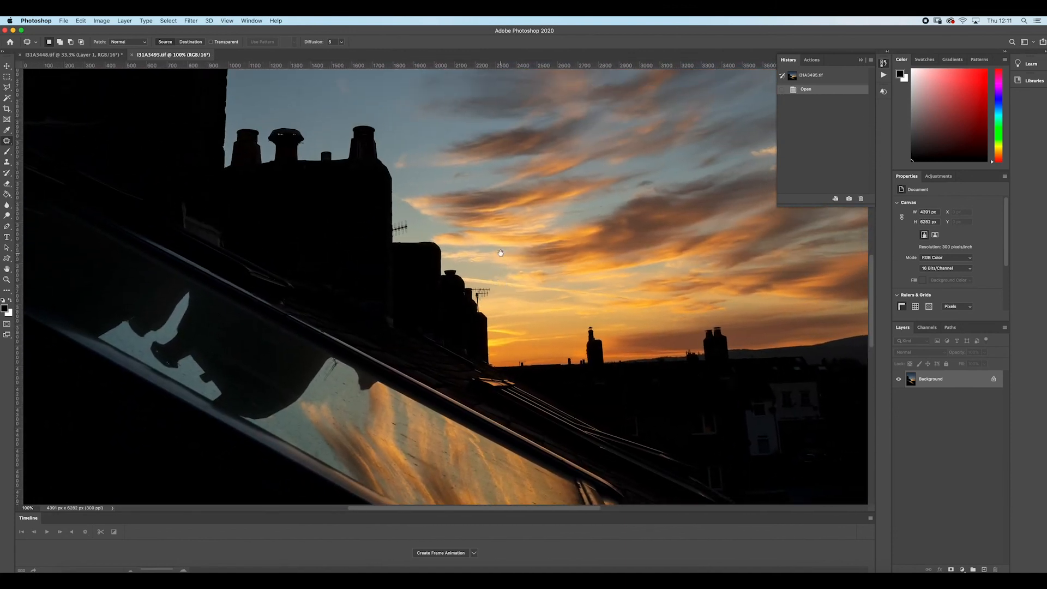
{"action": "key", "text": "super+minus"}
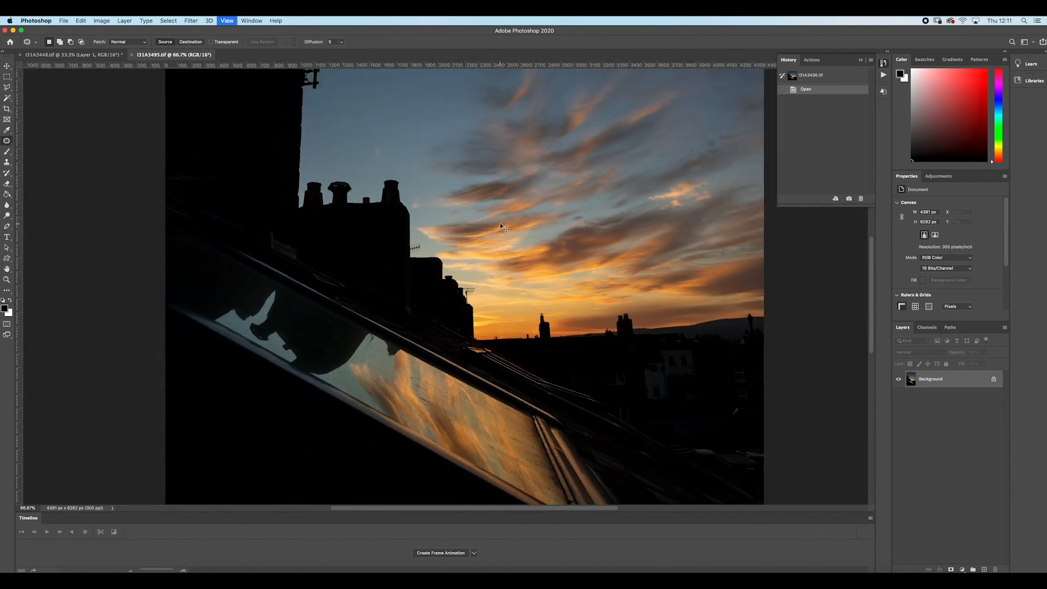
{"action": "key", "text": "super+minus"}
{"action": "key", "text": "super+minus"}
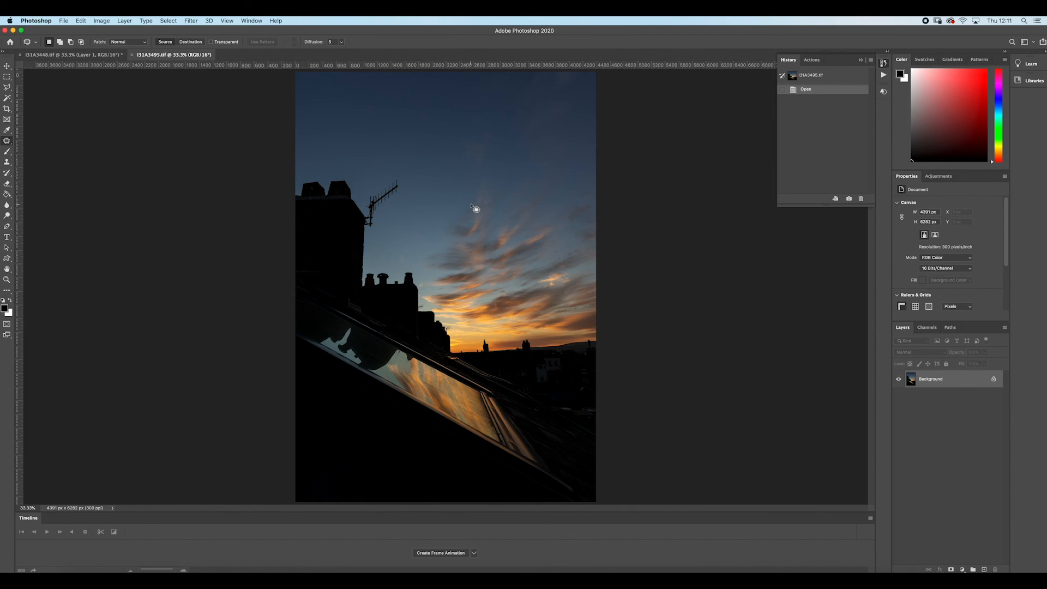
Duplicate the Background layer of I31A3495.tif while viewing the sky above the chimneys at 200%
{"action": "key", "text": "super+plus"}
{"action": "key", "text": "super+plus"}
{"action": "key", "text": "super+plus"}
{"action": "key", "text": "super+plus"}
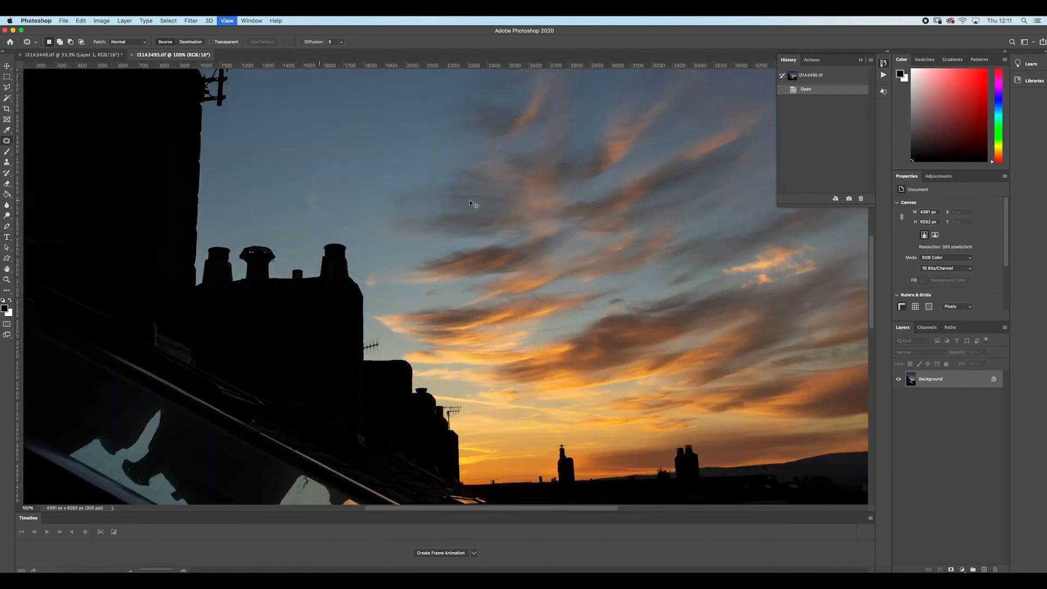
{"action": "left_click_drag", "start_coordinate": [447, 172], "coordinate": [557, 320]}
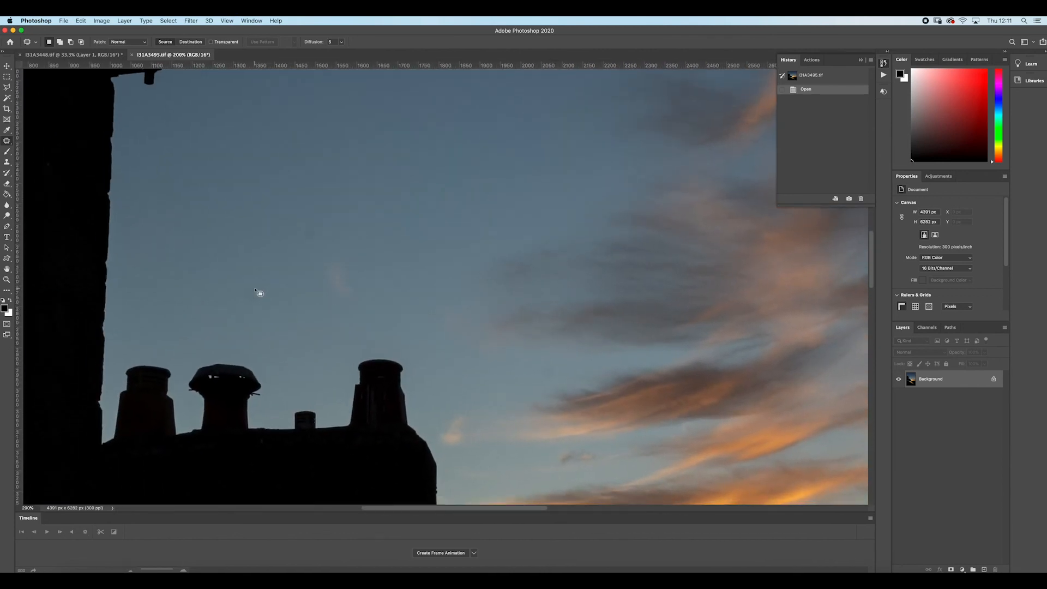
{"action": "key", "text": "super+j"}
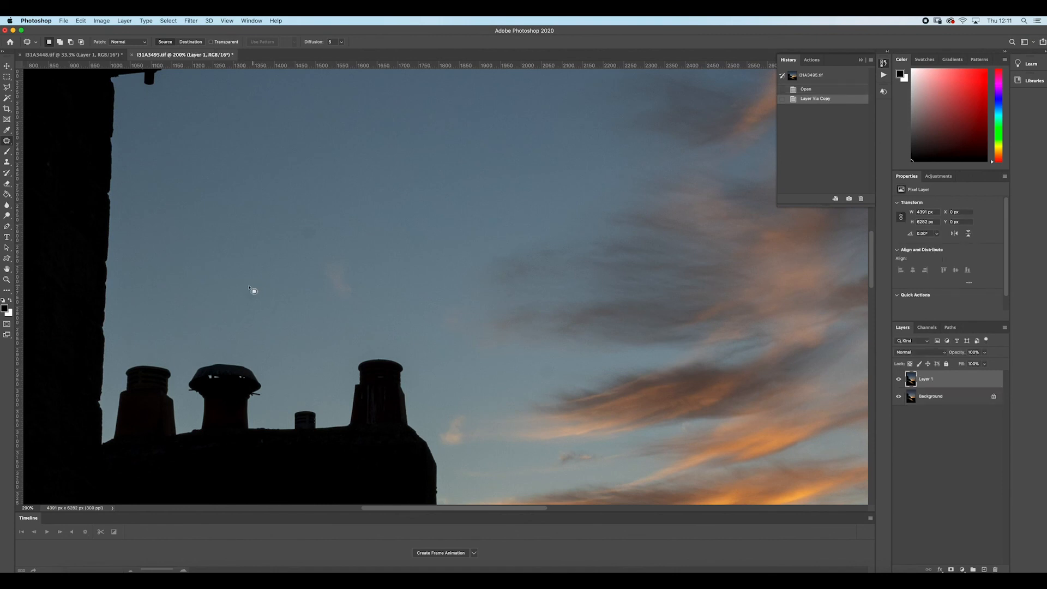
Patch out two small marks in the blue sky above the chimneys with clean neighbouring sky, and clear the selection
{"action": "mouse_move", "coordinate": [256, 276]}
{"action": "left_mouse_down"}
{"action": "mouse_move", "coordinate": [245, 308]}
{"action": "mouse_move", "coordinate": [261, 285]}
{"action": "mouse_move", "coordinate": [238, 282]}
{"action": "mouse_move", "coordinate": [216, 249]}
{"action": "left_mouse_up"}
{"action": "mouse_move", "coordinate": [314, 212]}
{"action": "left_mouse_down"}
{"action": "mouse_move", "coordinate": [290, 224]}
{"action": "mouse_move", "coordinate": [322, 237]}
{"action": "mouse_move", "coordinate": [315, 214]}
{"action": "left_mouse_up"}
{"action": "left_click_drag", "start_coordinate": [312, 220], "coordinate": [283, 164]}
{"action": "key", "text": "super+d"}
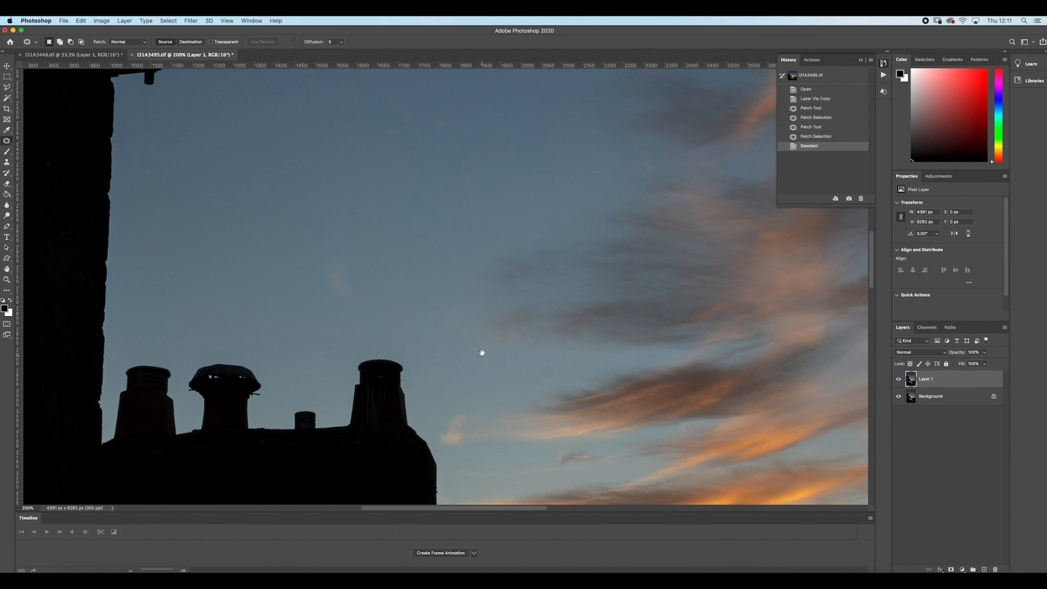
Patch out a small mark in the clear sky between the chimney stack and the clouds, and clear the selection
{"action": "left_click_drag", "start_coordinate": [481, 350], "coordinate": [397, 271]}
{"action": "mouse_move", "coordinate": [458, 290]}
{"action": "left_mouse_down"}
{"action": "mouse_move", "coordinate": [487, 293]}
{"action": "mouse_move", "coordinate": [463, 280]}
{"action": "mouse_move", "coordinate": [410, 292]}
{"action": "left_mouse_up"}
{"action": "key", "text": "super+d"}
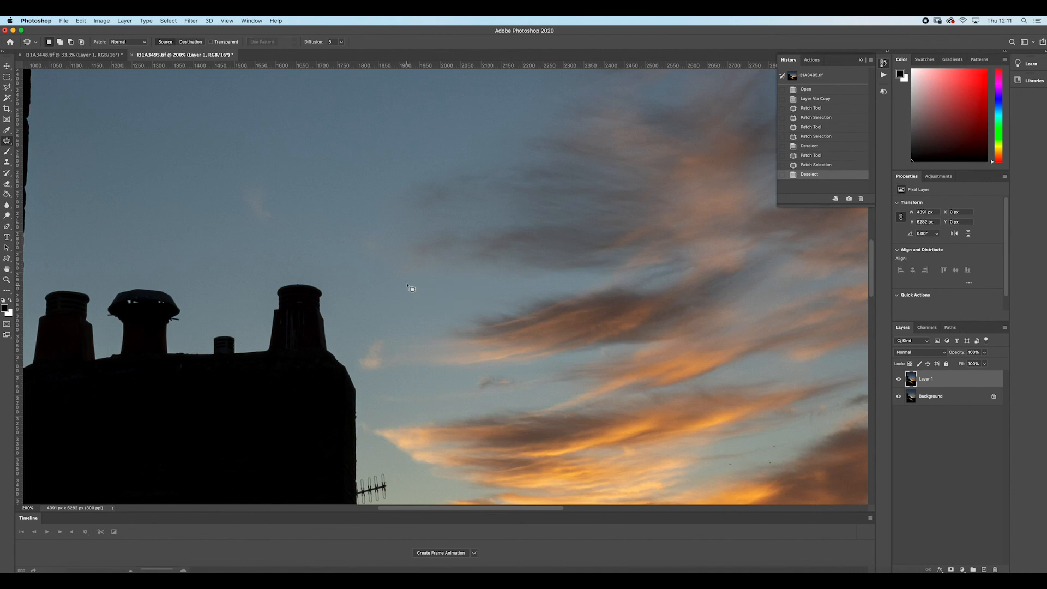
Examine the sunset clouds and rooftop horizon at 200%, and check the whole photo for remaining marks
{"action": "key", "text": "super+minus"}
{"action": "key", "text": "super+minus"}
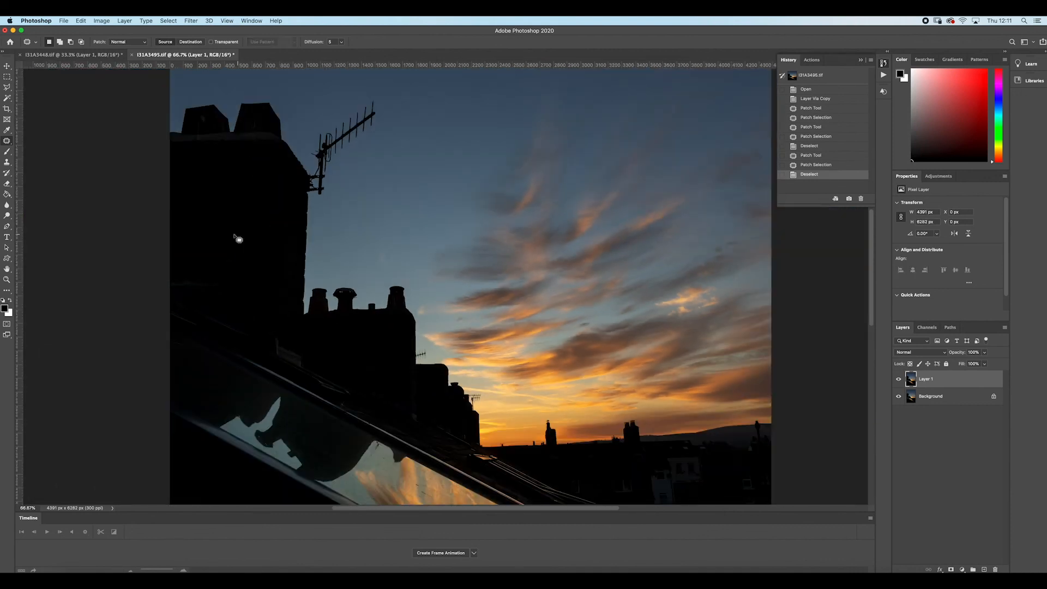
{"action": "left_click_drag", "start_coordinate": [463, 364], "coordinate": [428, 277]}
{"action": "left_click_drag", "start_coordinate": [530, 344], "coordinate": [515, 322]}
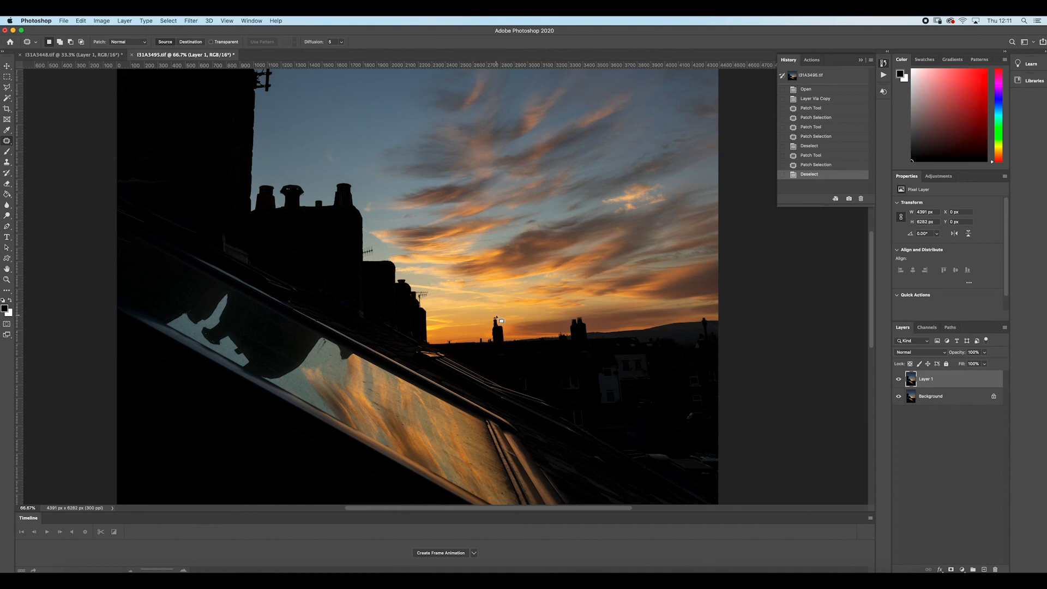
{"action": "key", "text": "super+equal"}
{"action": "key", "text": "super+equal"}
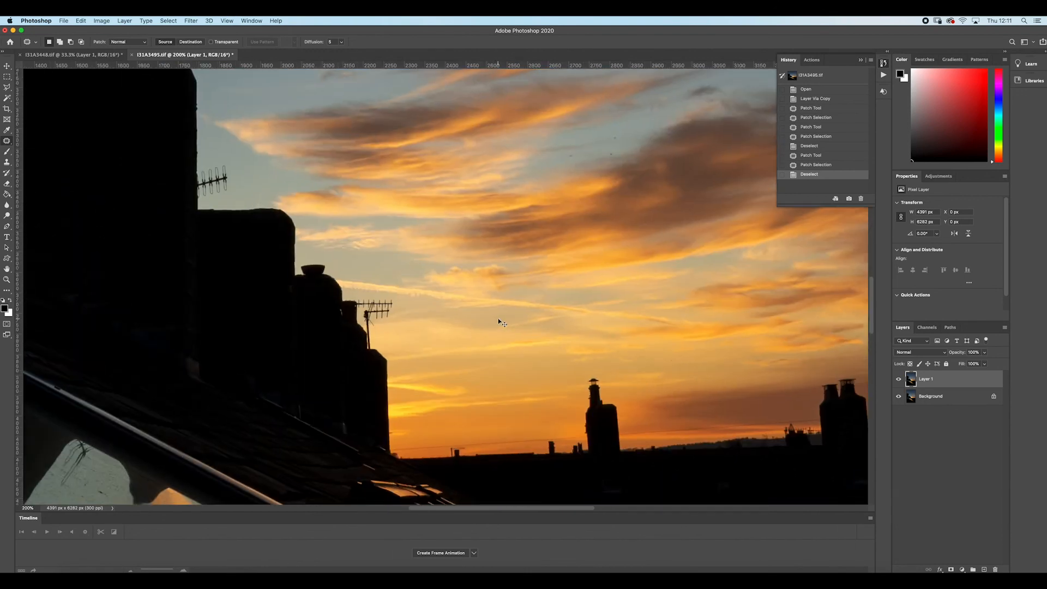
{"action": "left_click_drag", "start_coordinate": [512, 341], "coordinate": [314, 357]}
{"action": "left_click_drag", "start_coordinate": [370, 231], "coordinate": [421, 339]}
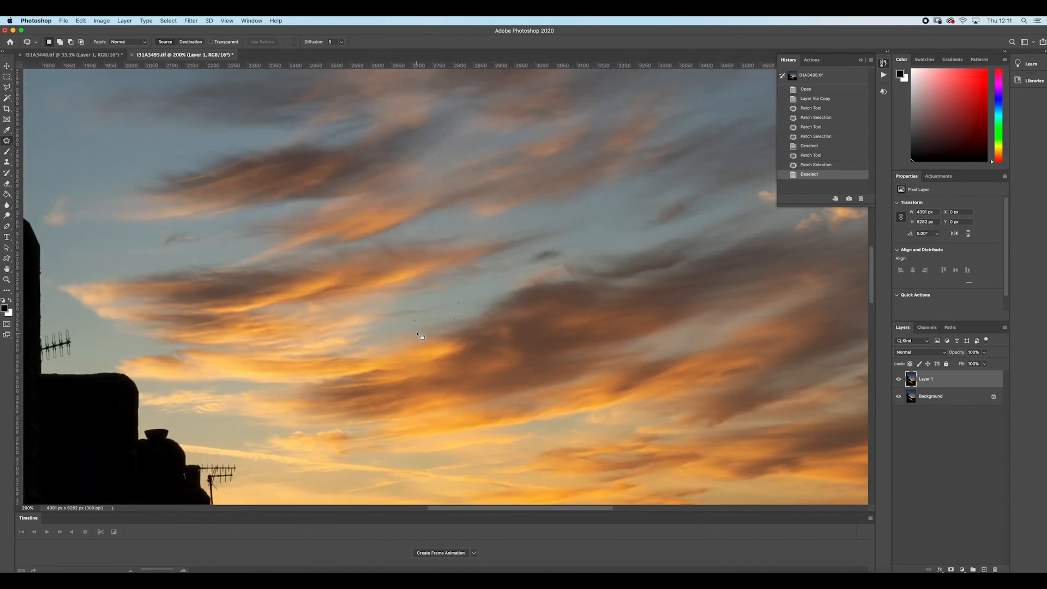
{"action": "key", "text": "super+minus"}
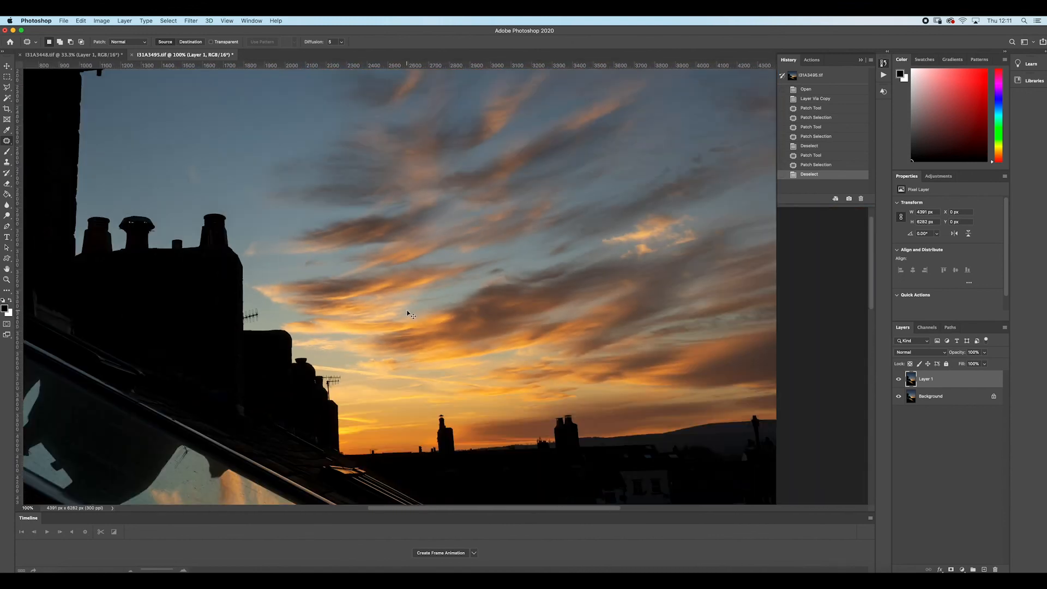
{"action": "key", "text": "super+plus"}
{"action": "key", "text": "super+minus"}
{"action": "key", "text": "super+minus"}
{"action": "key", "text": "super+minus"}
{"action": "key", "text": "super+minus"}
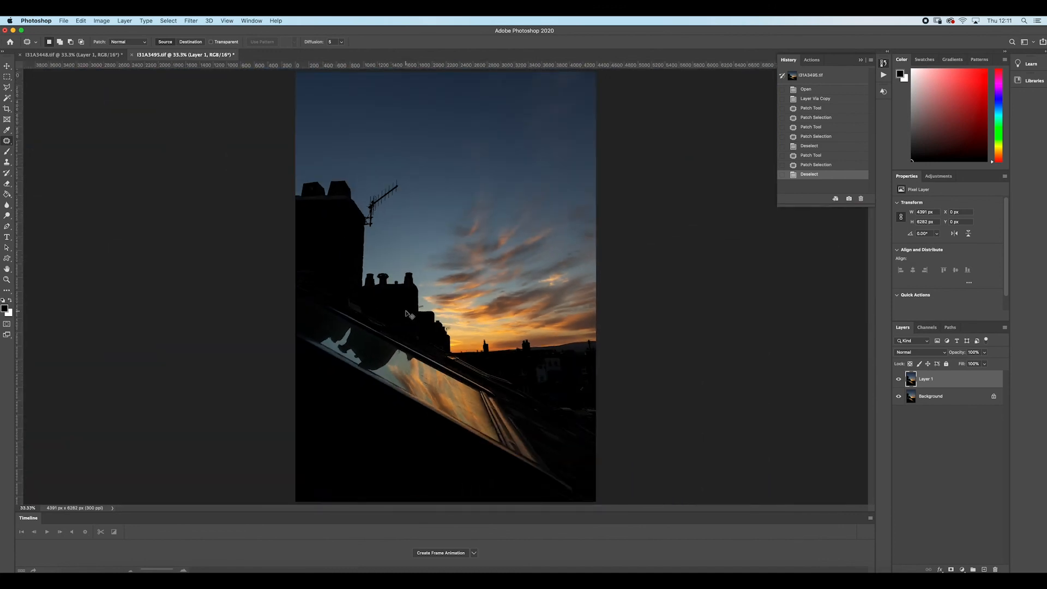
{"action": "key", "text": "super+minus"}
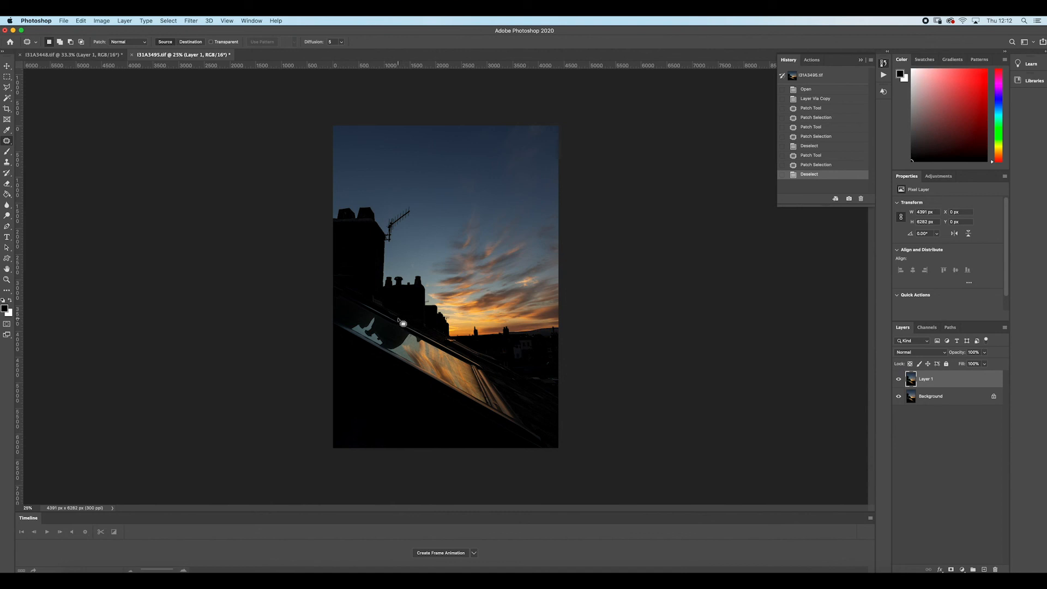
Save I31A3495.tif with its layers, using no image compression, interleaved pixel order, IBM PC byte order and RLE layer compression
{"action": "left_click", "coordinate": [63, 21]}
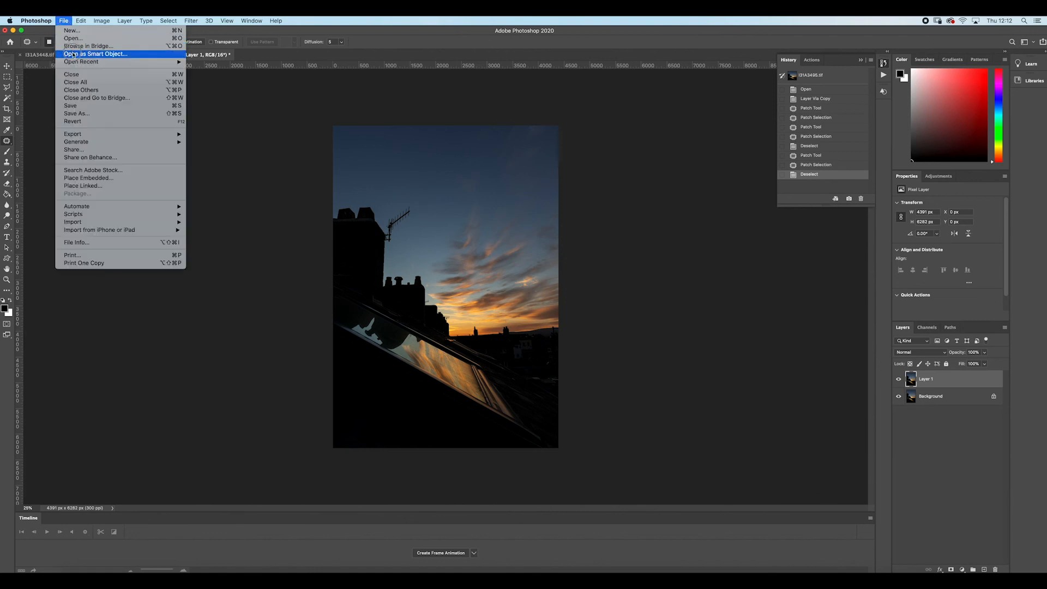
{"action": "left_click", "coordinate": [82, 105]}
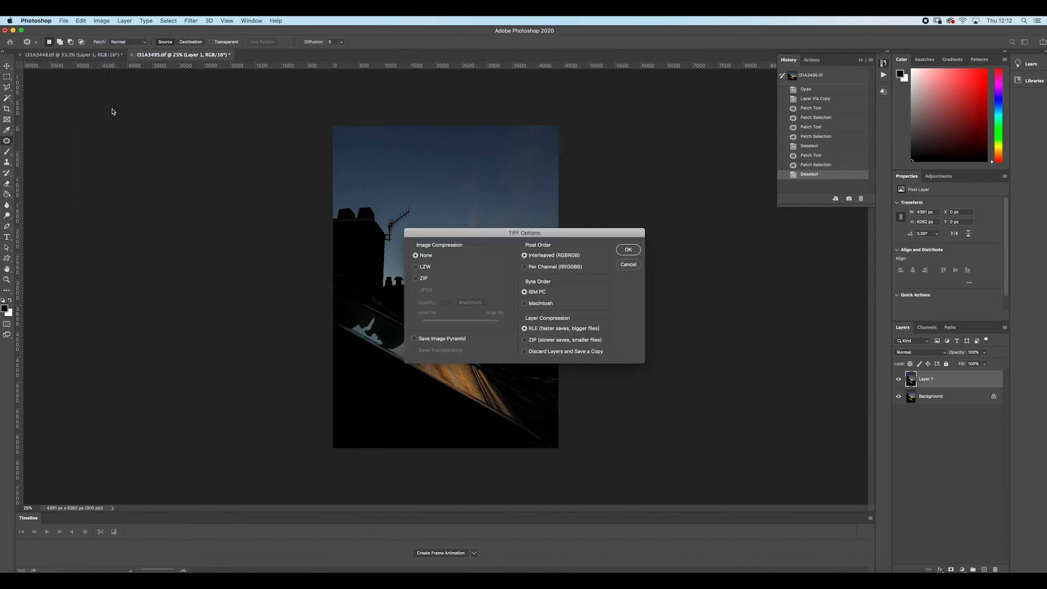
{"action": "left_click", "coordinate": [629, 250]}
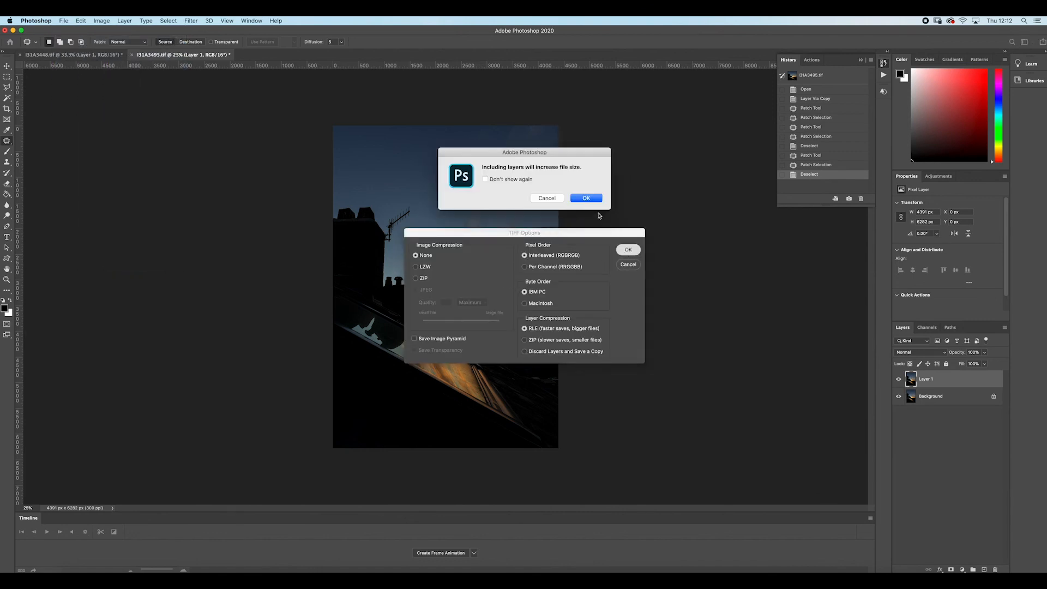
{"action": "left_click", "coordinate": [592, 197]}
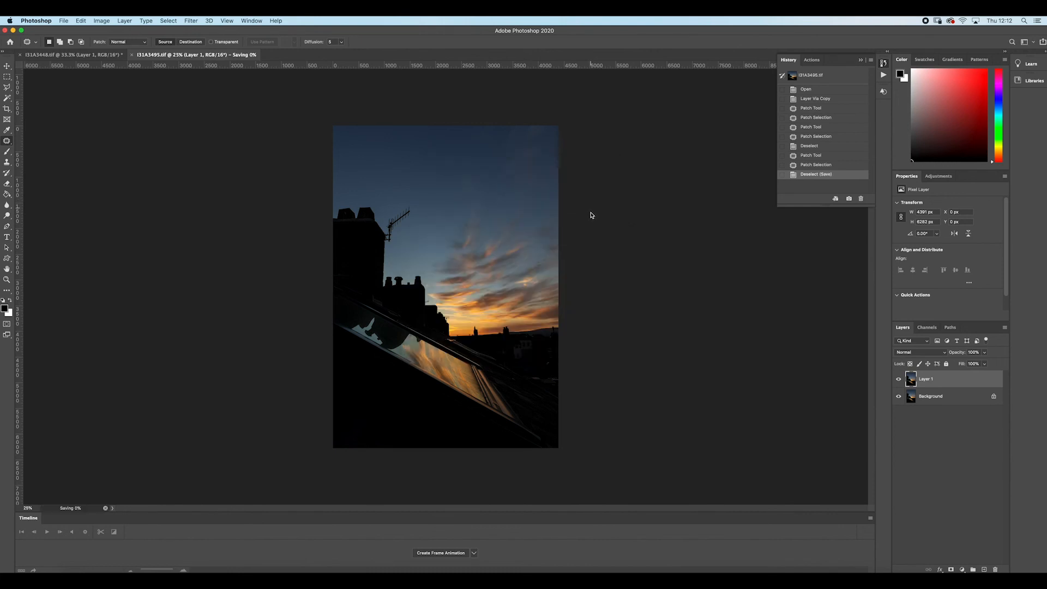